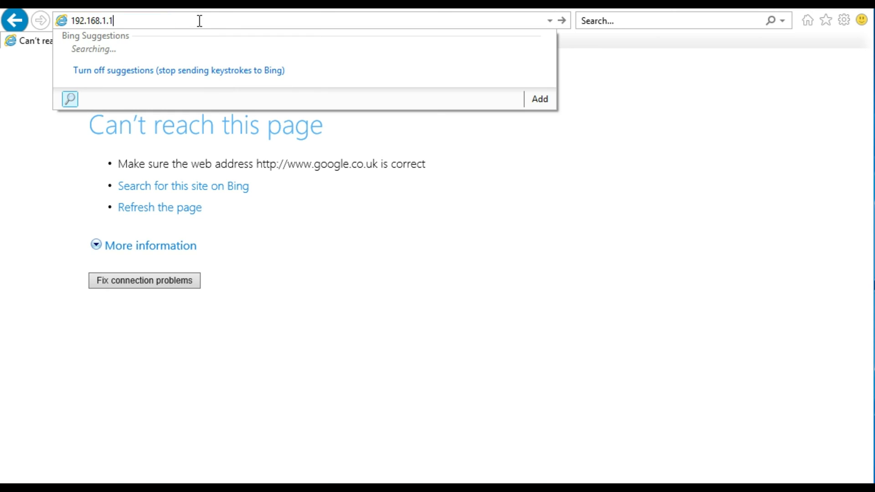
# Load the router login page and copy the stored password from Notepad2.
pyautogui.press('Return')
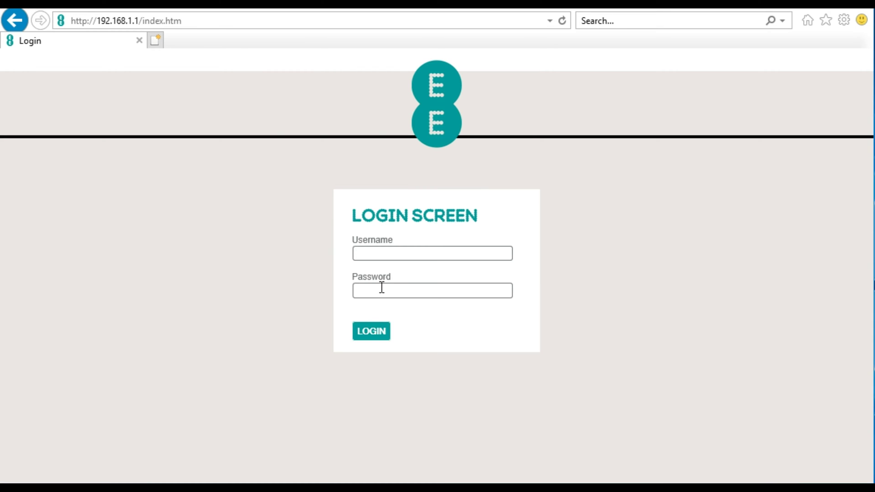
pyautogui.hotkey('alt', 'Tab')
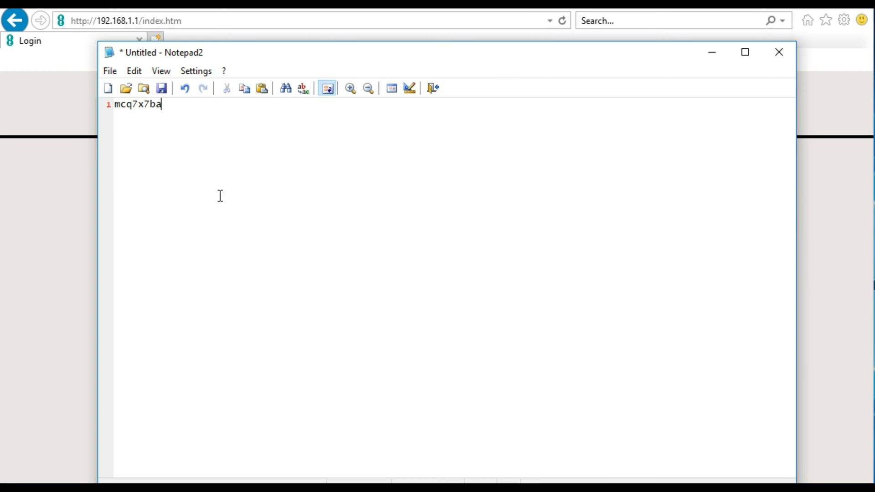
pyautogui.hotkey('ctrl', 'a')
pyautogui.hotkey('ctrl', 'c')
pyautogui.hotkey('alt', 'Tab')
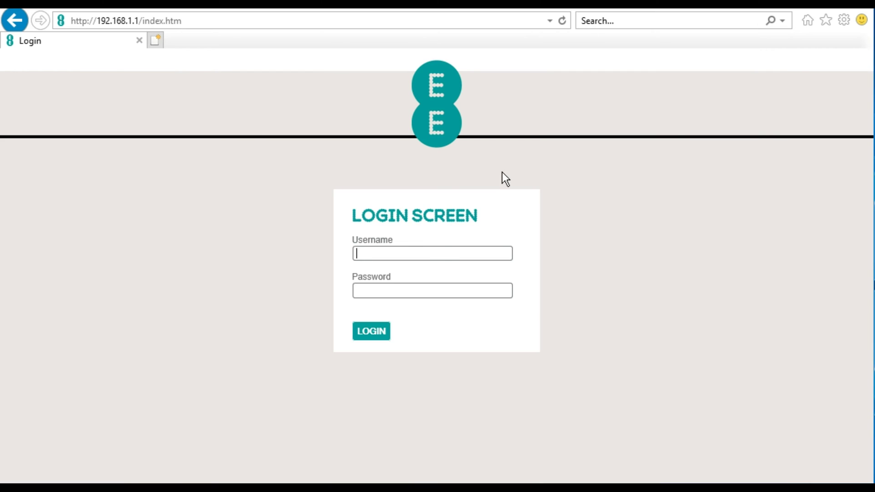
# Log in as admin with the pasted password, declining to save the password.
pyautogui.click(432, 254)
pyautogui.write('admin')
pyautogui.press('Tab')
pyautogui.hotkey('ctrl', 'v')
pyautogui.press('Return')
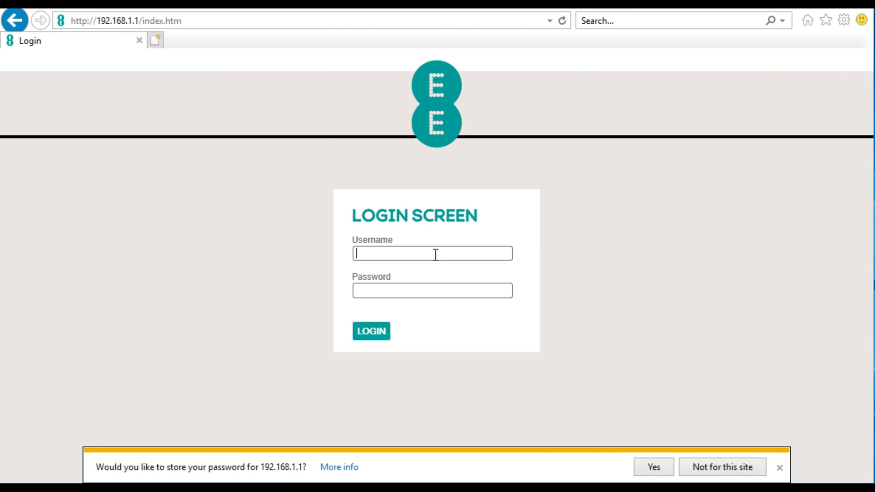
pyautogui.click(722, 467)
pyautogui.click(393, 254)
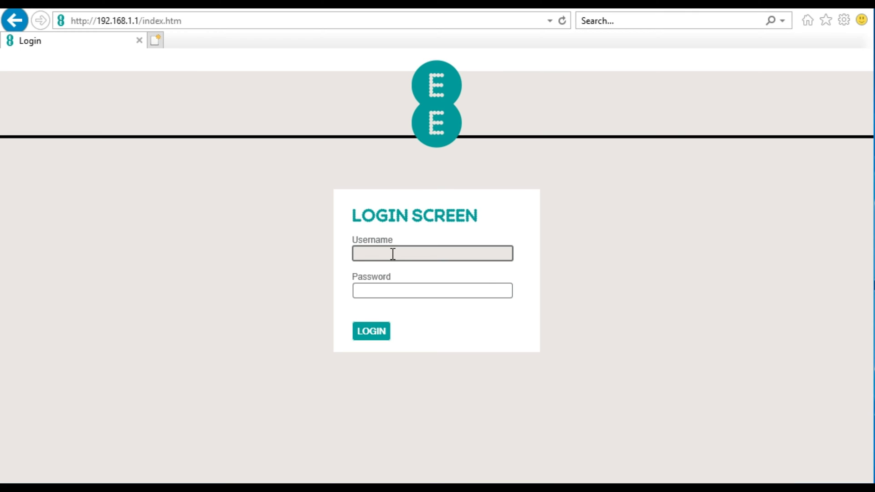
pyautogui.write('admin')
pyautogui.press('Tab')
pyautogui.hotkey('ctrl', 'v')
pyautogui.click(372, 331)
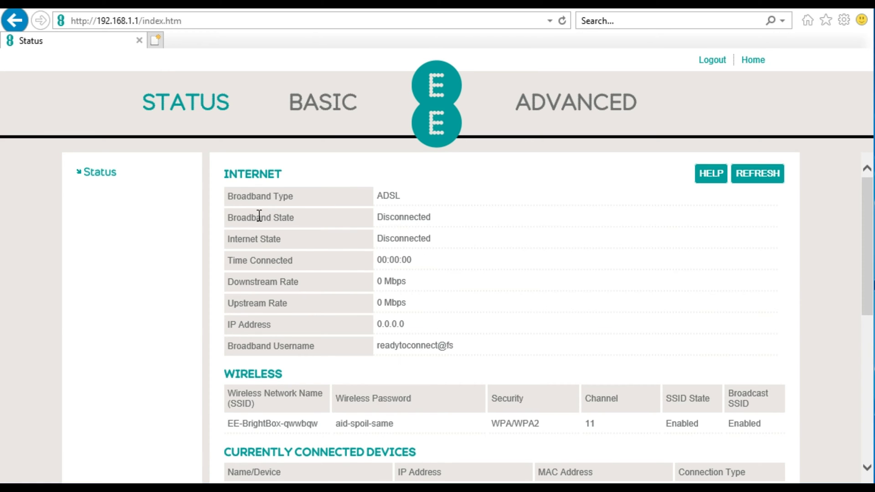
pyautogui.moveTo(230, 217); pyautogui.dragTo(409, 232)
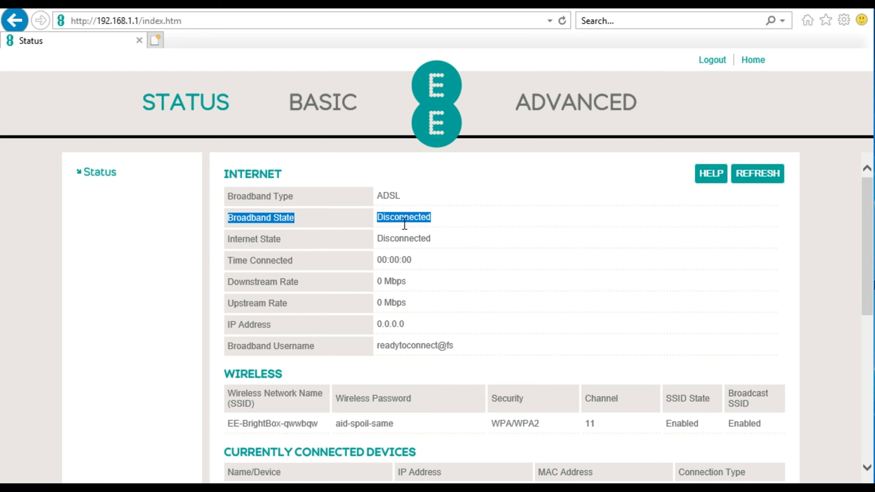
pyautogui.moveTo(451, 345)
pyautogui.mouseDown()
pyautogui.moveTo(233, 347)
pyautogui.moveTo(386, 324)
pyautogui.moveTo(328, 286)
pyautogui.mouseUp()
pyautogui.click(259, 334)
pyautogui.click(399, 324)
pyautogui.click(411, 301)
pyautogui.moveTo(426, 305); pyautogui.dragTo(261, 282)
pyautogui.click(417, 292)
pyautogui.moveTo(410, 304); pyautogui.dragTo(241, 280)
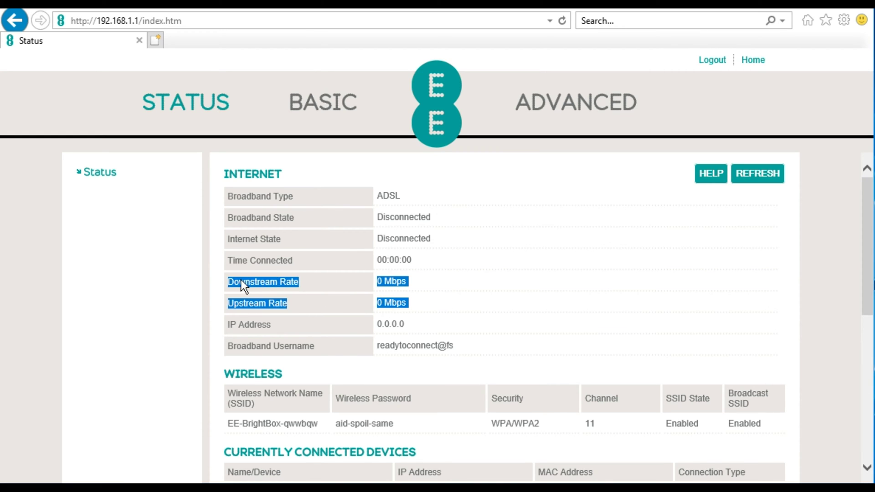
pyautogui.click(422, 306)
pyautogui.moveTo(407, 306); pyautogui.dragTo(249, 287)
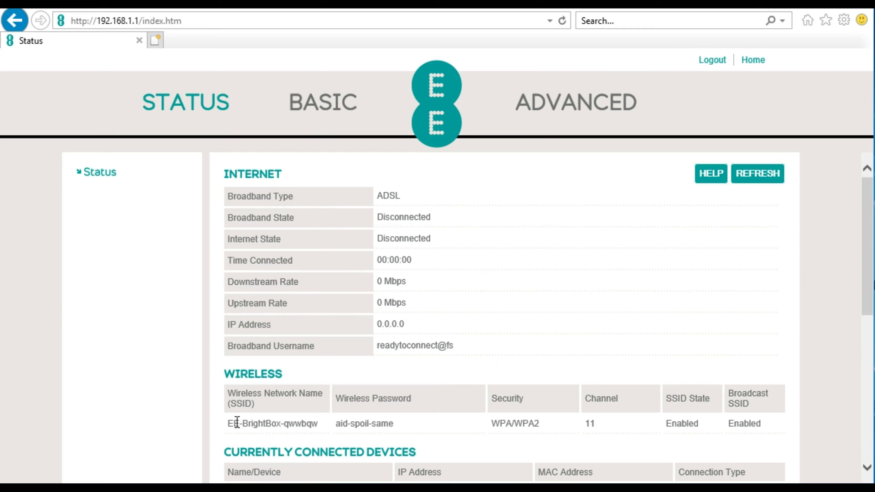
pyautogui.moveTo(229, 423); pyautogui.dragTo(410, 423)
pyautogui.click(302, 424)
pyautogui.click(410, 425)
pyautogui.scroll(-2, 857, 273)
pyautogui.scroll(-2, 851, 288)
pyautogui.scroll(-1, 847, 293)
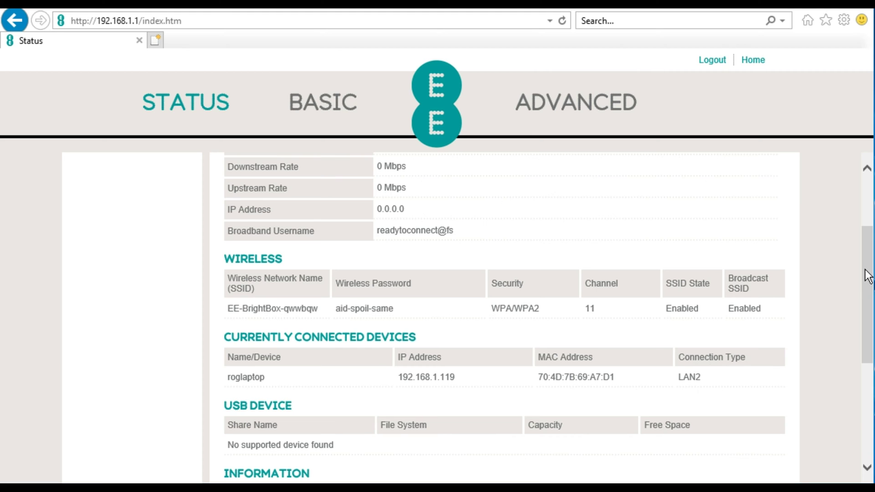
pyautogui.moveTo(861, 277); pyautogui.dragTo(838, 310)
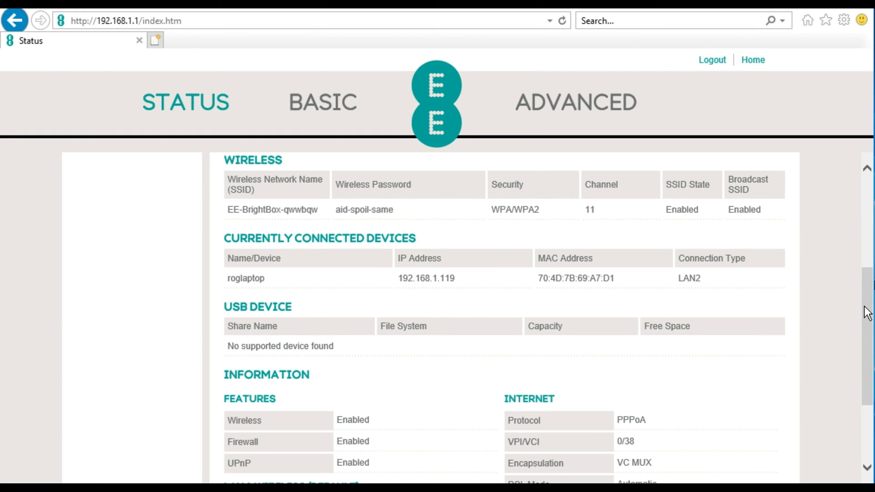
pyautogui.moveTo(867, 314); pyautogui.dragTo(854, 354)
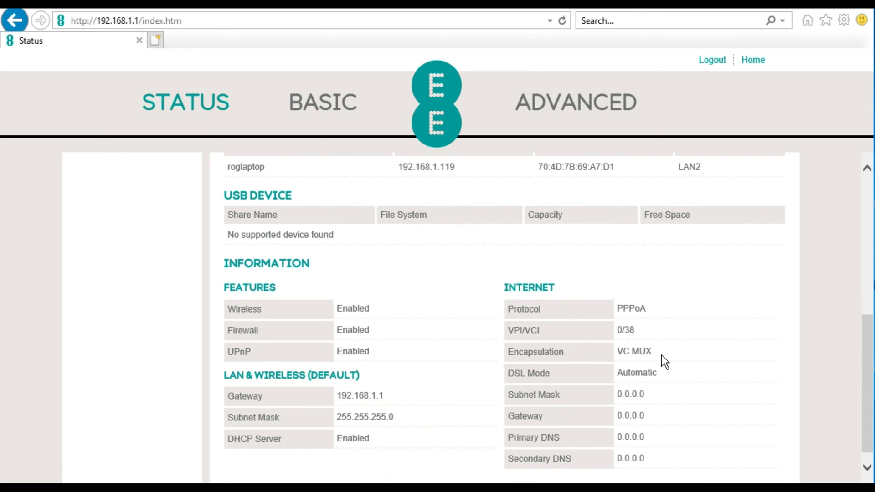
pyautogui.moveTo(525, 307); pyautogui.dragTo(641, 311)
pyautogui.click(640, 332)
pyautogui.click(508, 332)
pyautogui.moveTo(521, 309); pyautogui.dragTo(630, 312)
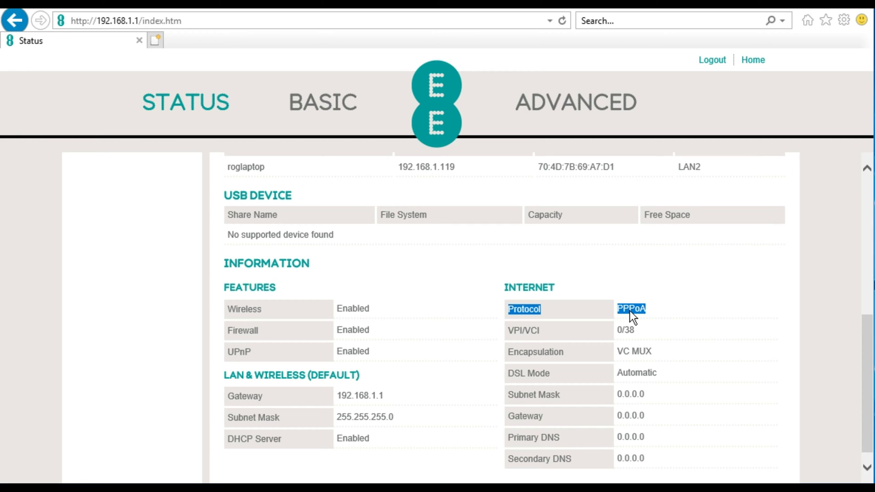
pyautogui.click(640, 328)
pyautogui.moveTo(640, 330); pyautogui.dragTo(533, 330)
pyautogui.click(587, 330)
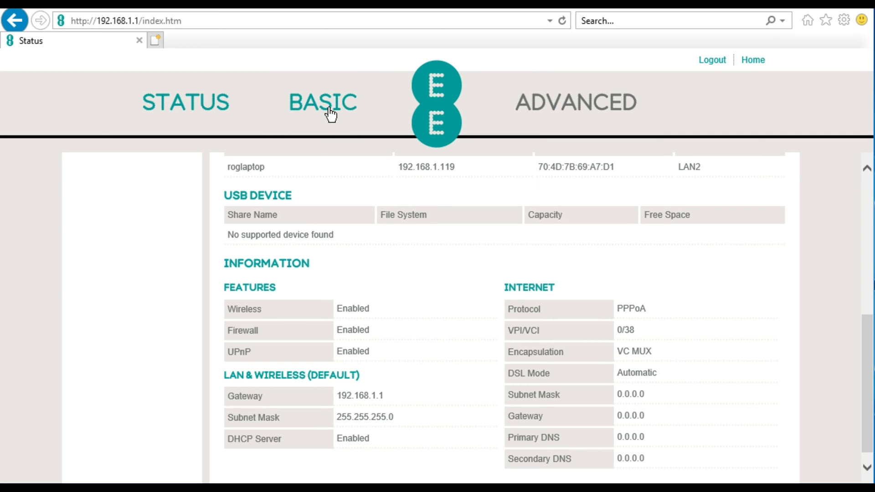
pyautogui.moveTo(867, 346); pyautogui.dragTo(863, 172)
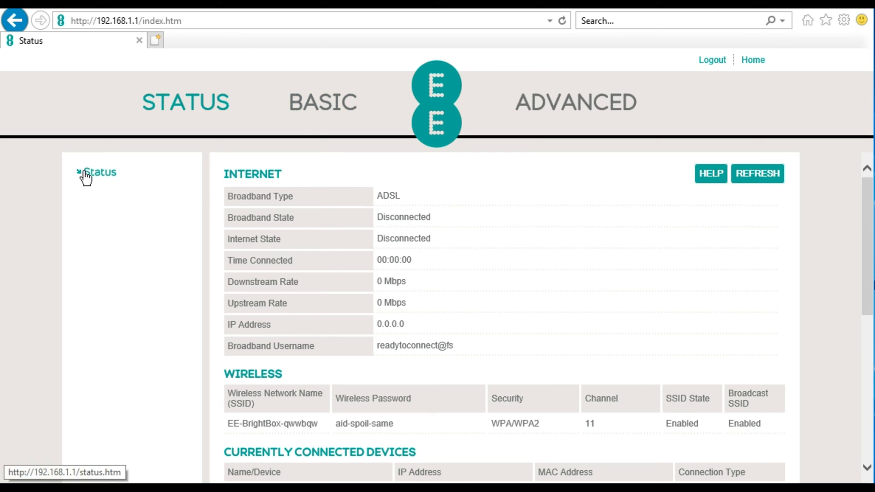
# On the Wireless Settings page, toggle the wireless network off and back on twice.
pyautogui.click(319, 110)
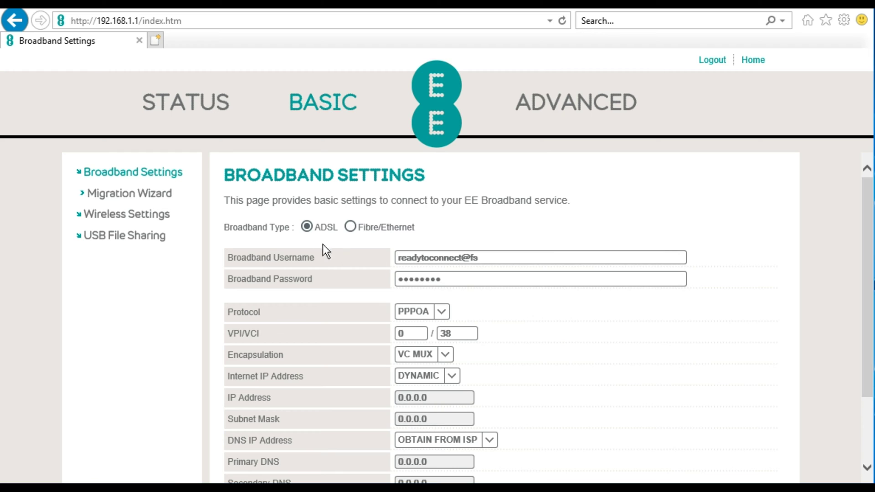
pyautogui.click(127, 214)
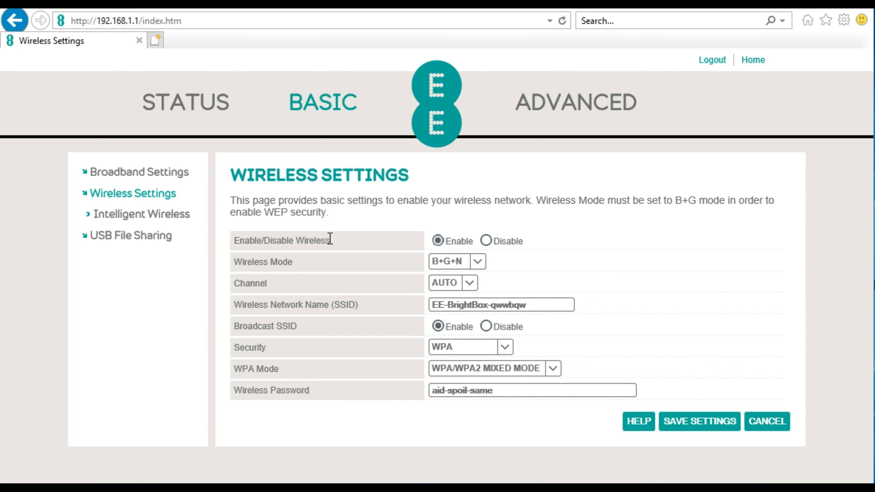
pyautogui.click(486, 240)
pyautogui.click(438, 241)
pyautogui.click(485, 241)
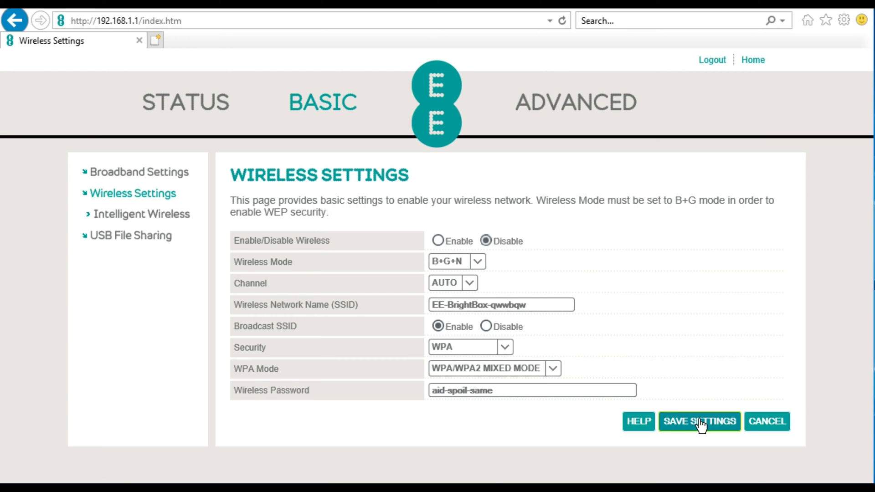
pyautogui.click(438, 241)
# Inspect the wireless mode and channel lists, keeping B+G+N and AUTO.
pyautogui.click(478, 262)
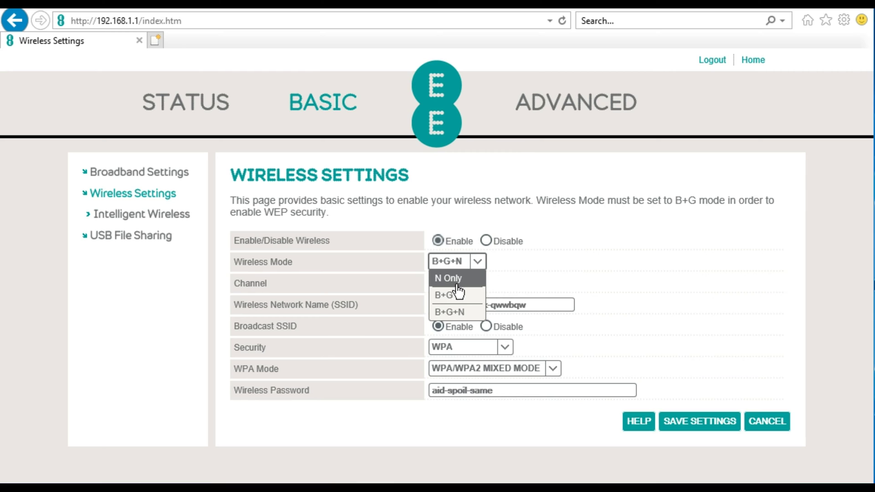
pyautogui.click(504, 267)
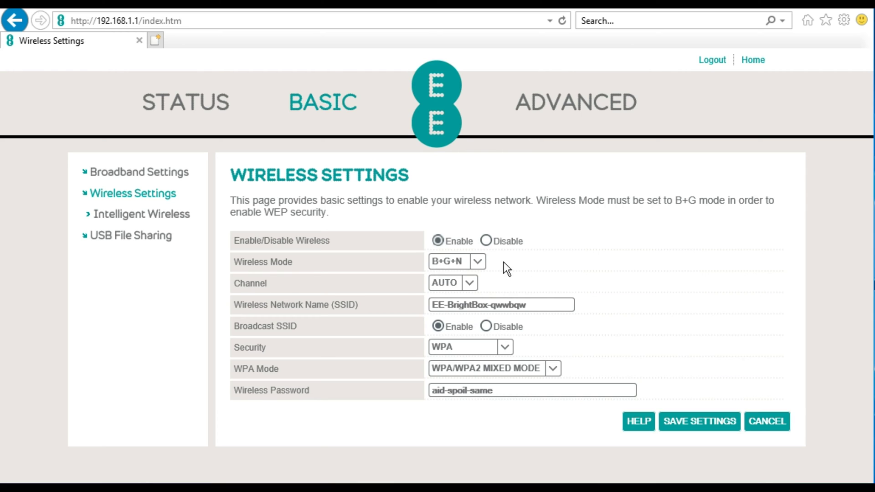
pyautogui.click(477, 262)
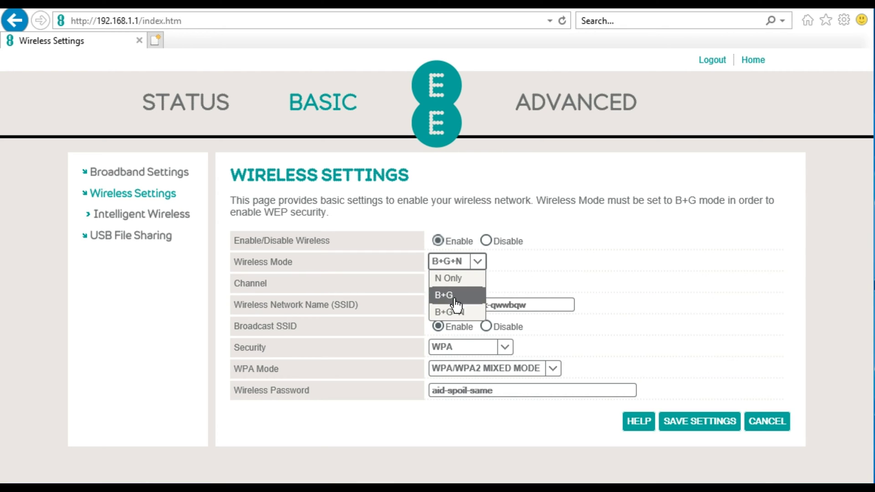
pyautogui.click(518, 253)
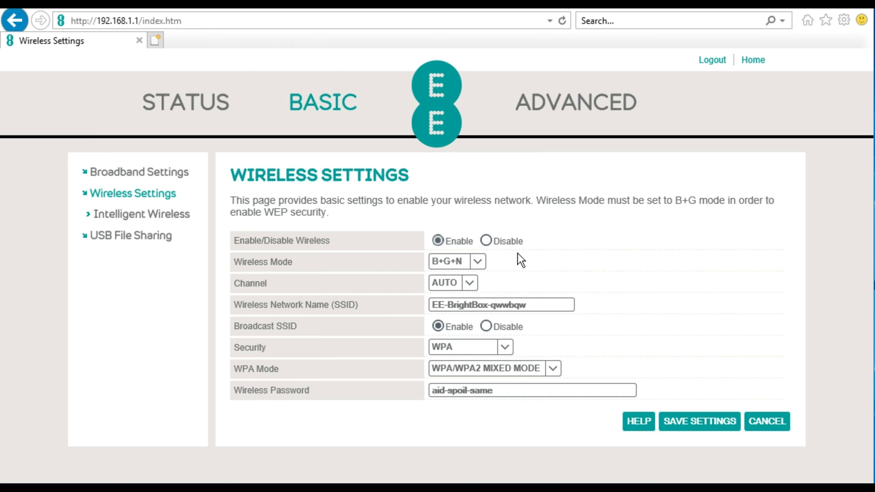
pyautogui.click(468, 283)
pyautogui.moveTo(474, 327); pyautogui.dragTo(471, 310)
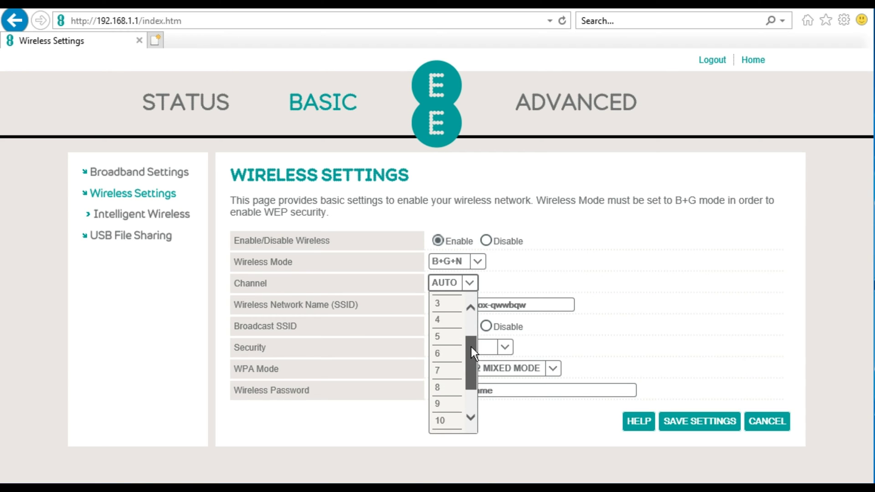
pyautogui.click(494, 282)
pyautogui.click(469, 282)
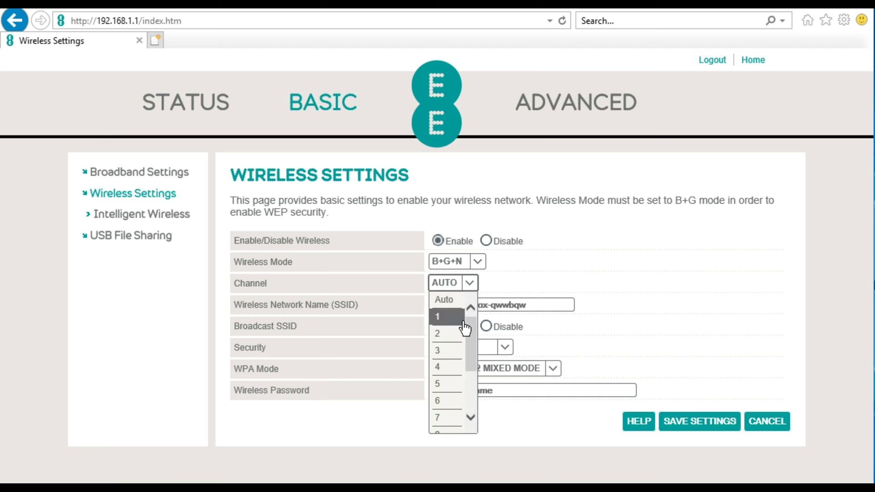
pyautogui.moveTo(470, 321)
pyautogui.mouseDown()
pyautogui.moveTo(470, 358)
pyautogui.moveTo(469, 321)
pyautogui.mouseUp()
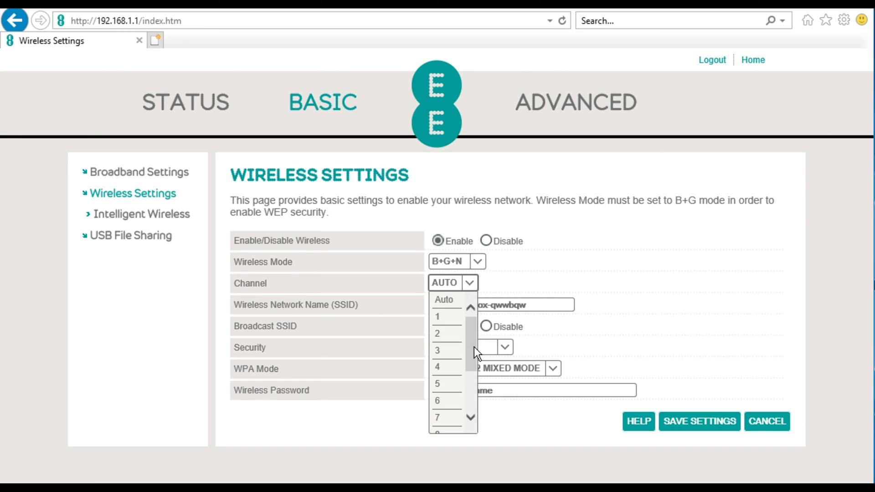
pyautogui.moveTo(473, 342)
pyautogui.mouseDown()
pyautogui.moveTo(473, 376)
pyautogui.moveTo(466, 326)
pyautogui.mouseUp()
pyautogui.click(483, 301)
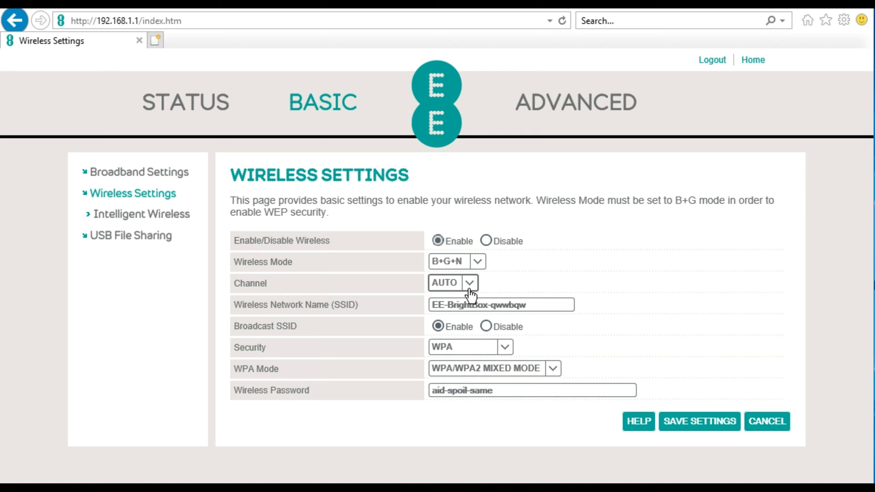
# Select the wireless password, check Intelligent Wireless channel 11, then return to Wireless Settings.
pyautogui.click(508, 391)
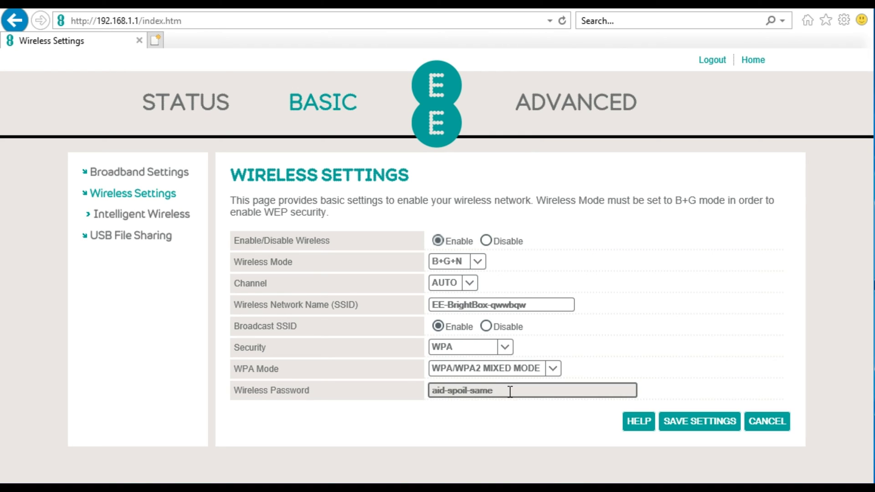
pyautogui.hotkey('ctrl', 'a')
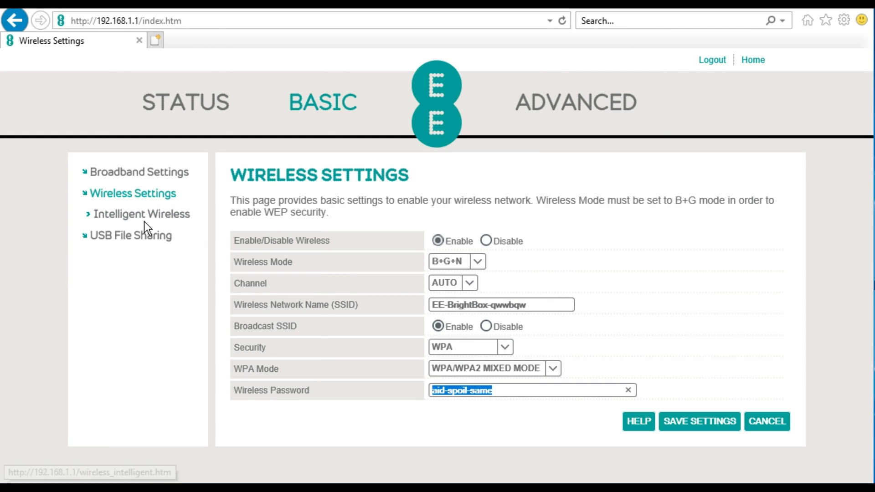
pyautogui.click(133, 215)
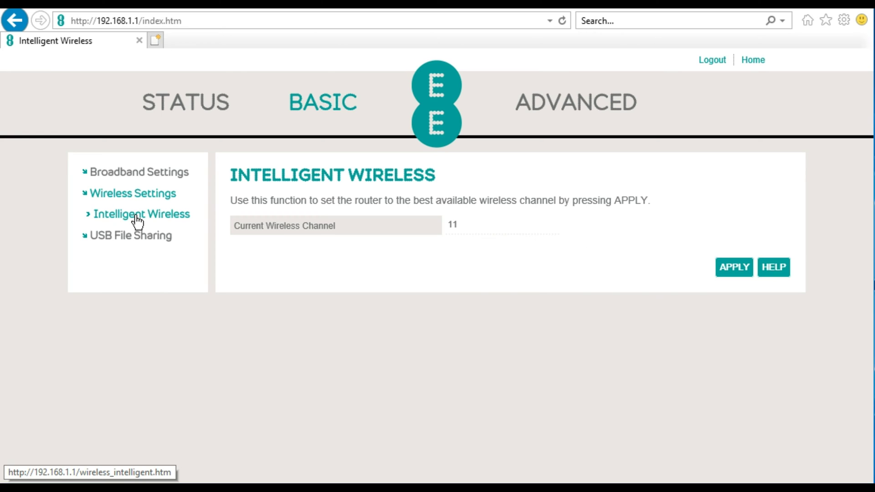
pyautogui.moveTo(266, 226); pyautogui.dragTo(337, 230)
pyautogui.click(429, 233)
pyautogui.click(133, 194)
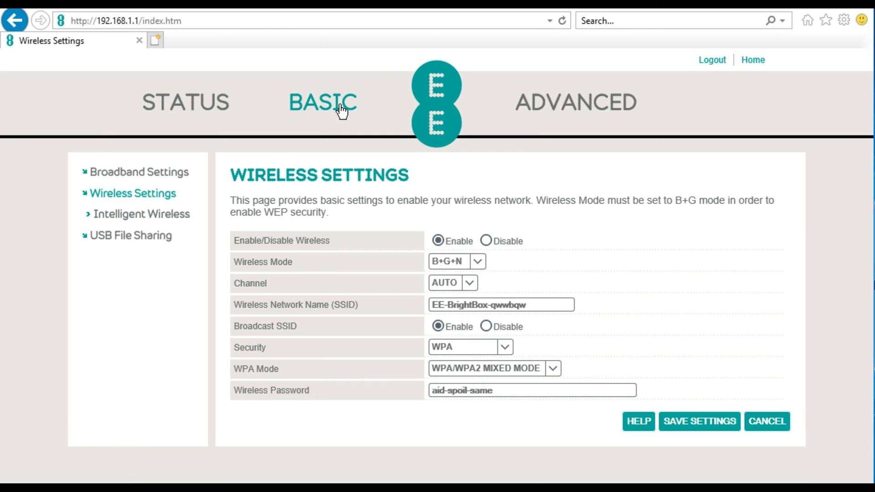
# On Broadband Settings, select 'readytoconnect' in the broadband username for replacement.
pyautogui.click(146, 172)
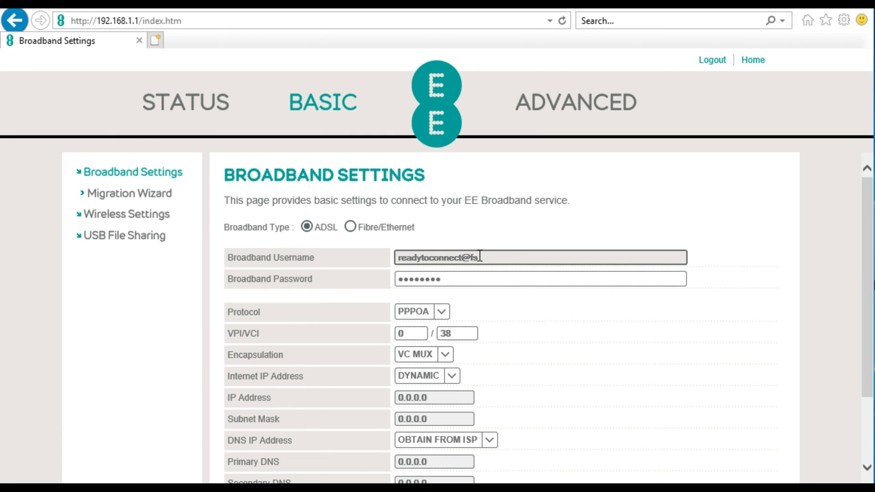
pyautogui.scroll(-1, 541, 233)
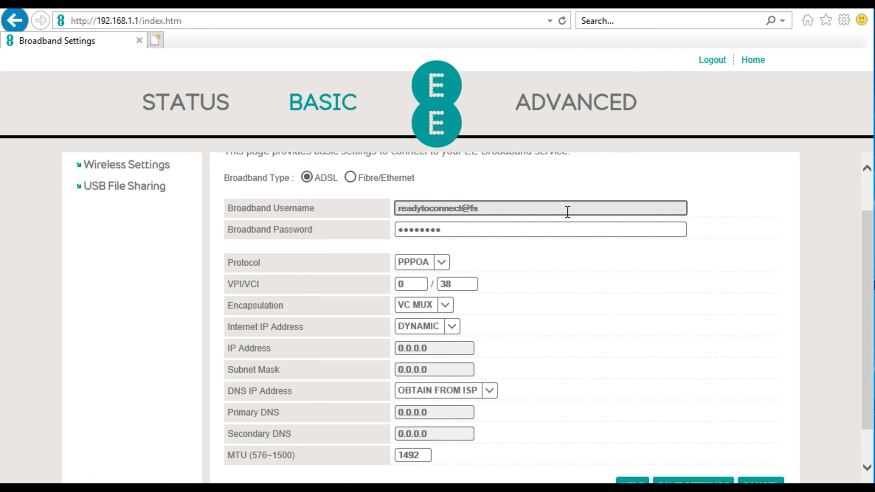
pyautogui.doubleClick(454, 208)
pyautogui.moveTo(472, 208); pyautogui.dragTo(397, 208)
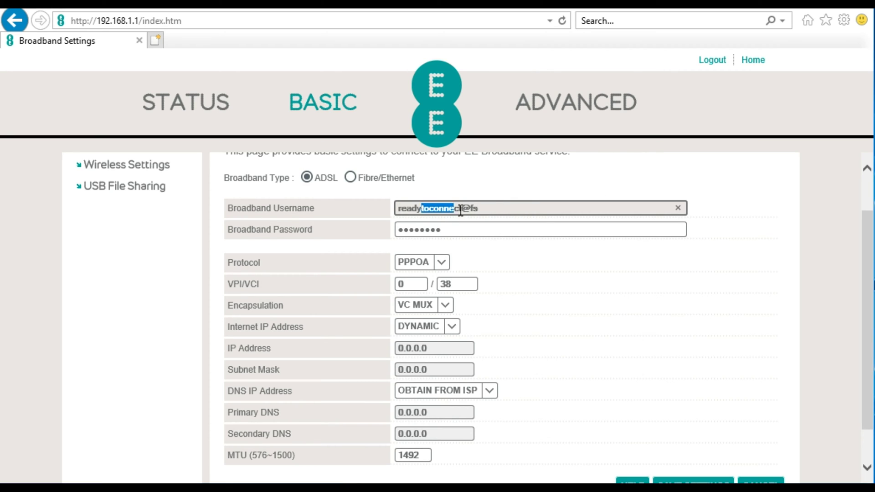
pyautogui.click(485, 208)
pyautogui.hotkey('ctrl', 'a')
pyautogui.moveTo(460, 209); pyautogui.dragTo(353, 210)
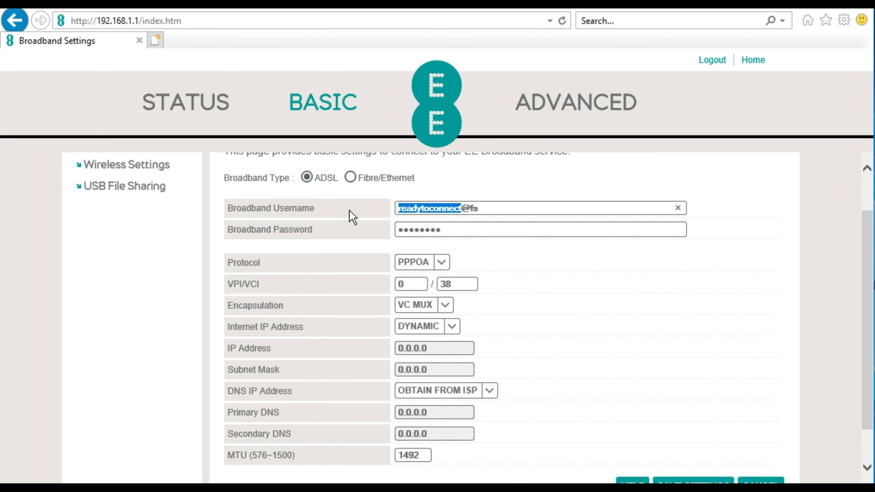
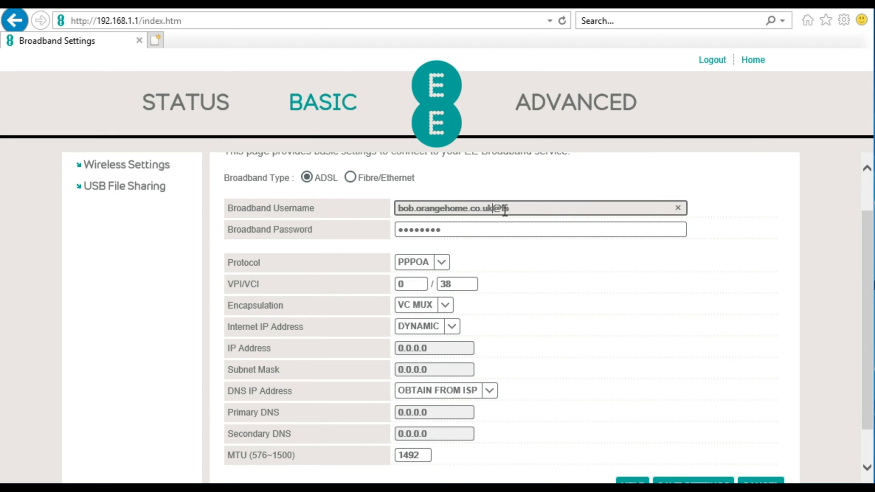
# Select the broadband password and check the DNS options, keeping Obtain from ISP.
pyautogui.click(471, 229)
pyautogui.doubleClick(417, 231)
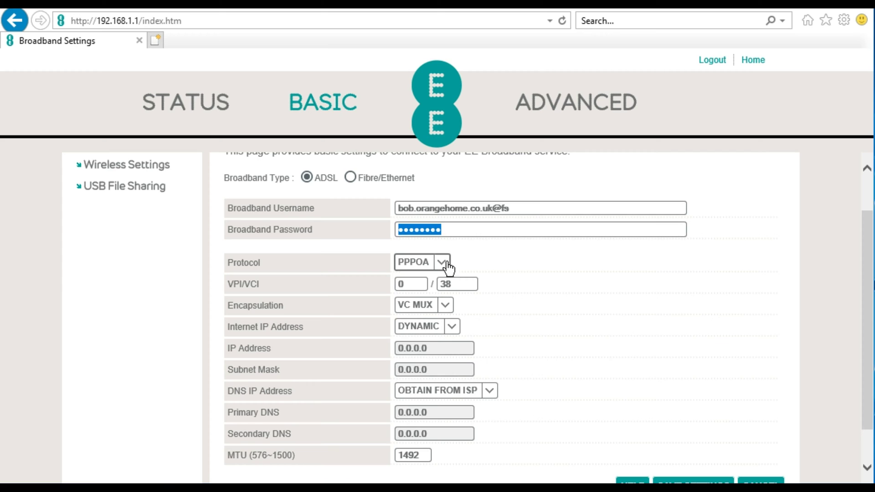
pyautogui.scroll(-2, 438, 274)
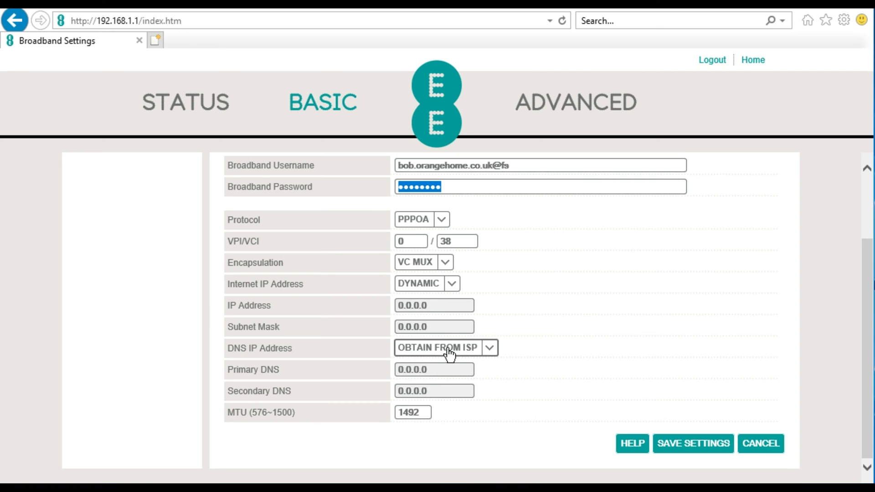
pyautogui.click(479, 348)
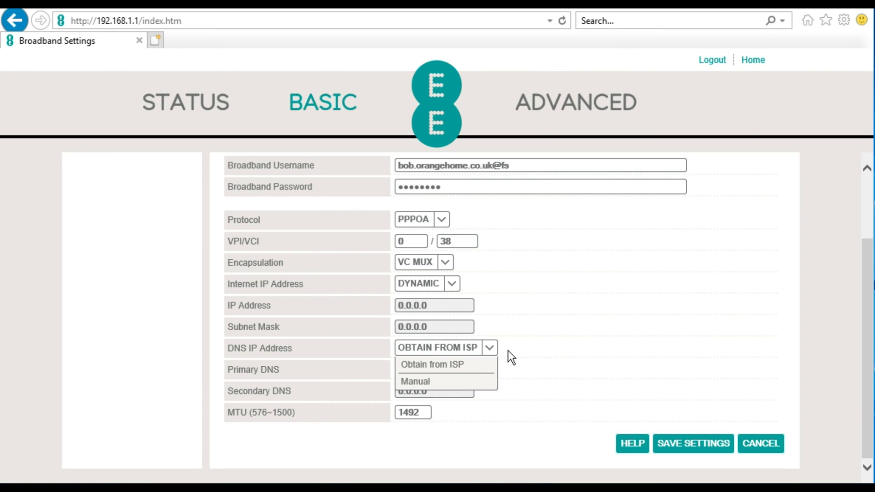
pyautogui.click(490, 347)
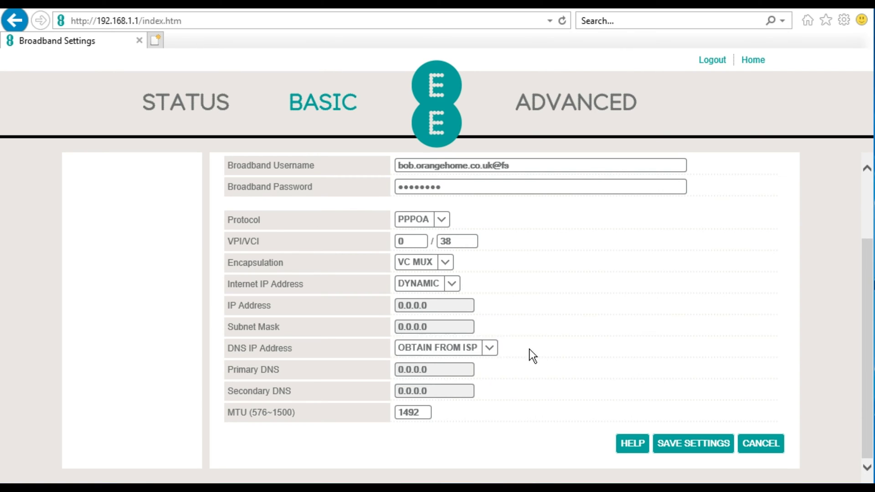
pyautogui.scroll(3, 532, 349)
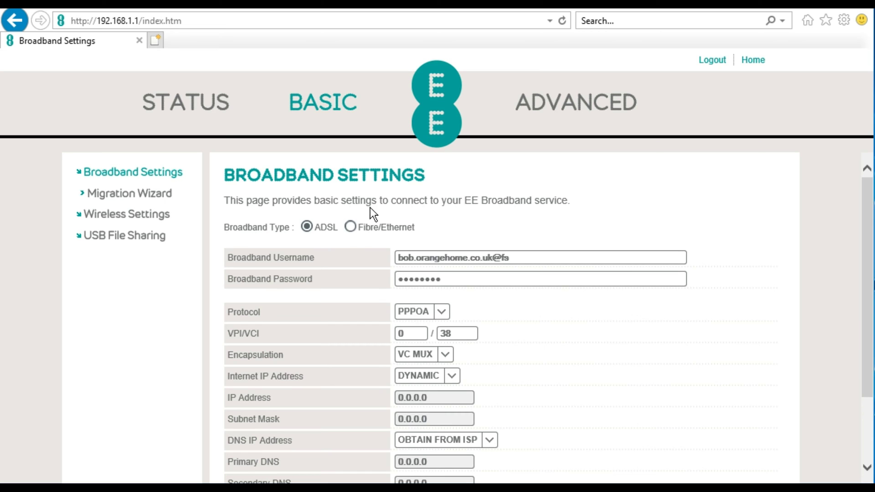
# Choose the Fibre/Ethernet broadband type, then select 'readytoconnect' in the username field.
pyautogui.click(350, 227)
pyautogui.scroll(-1, 367, 227)
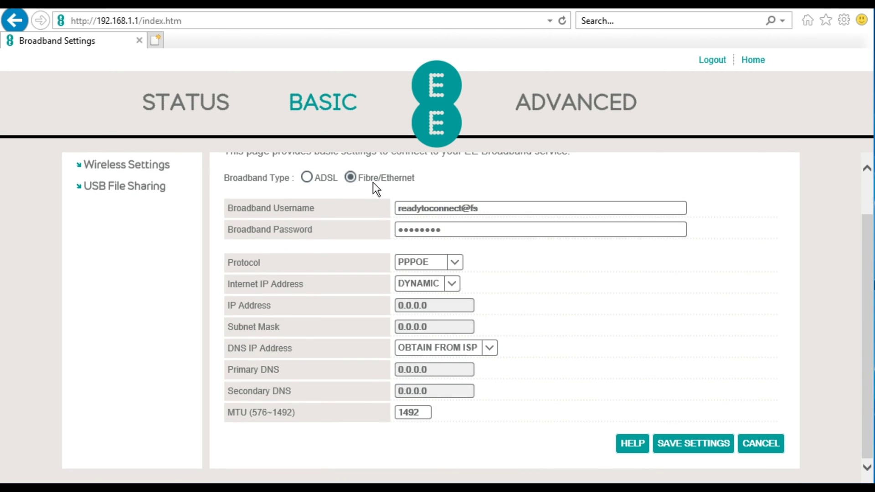
pyautogui.click(441, 230)
pyautogui.click(489, 209)
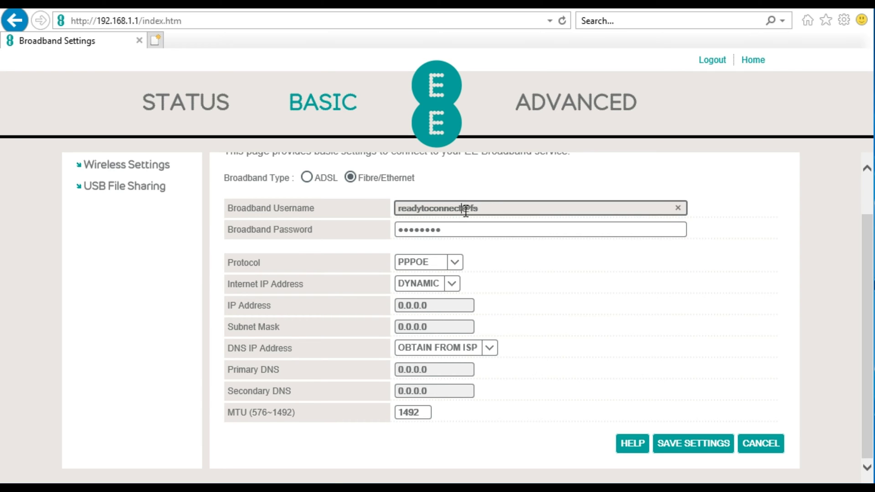
pyautogui.doubleClick(437, 209)
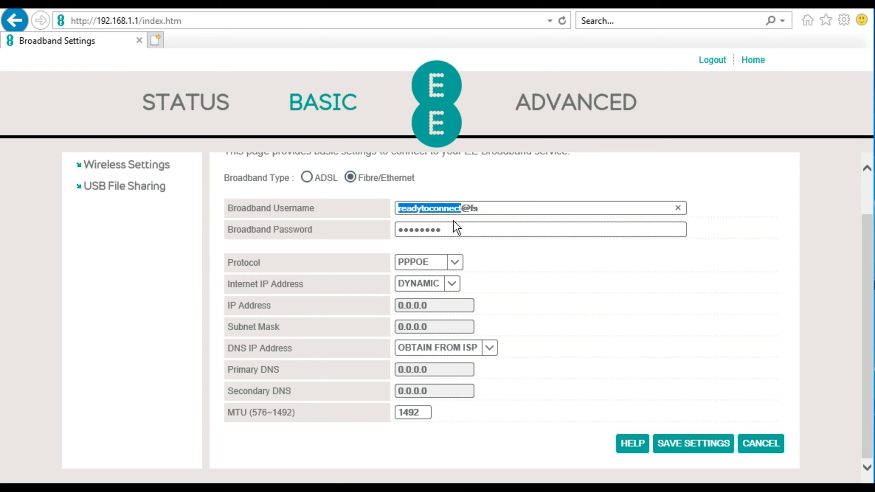
pyautogui.scroll(2, 509, 381)
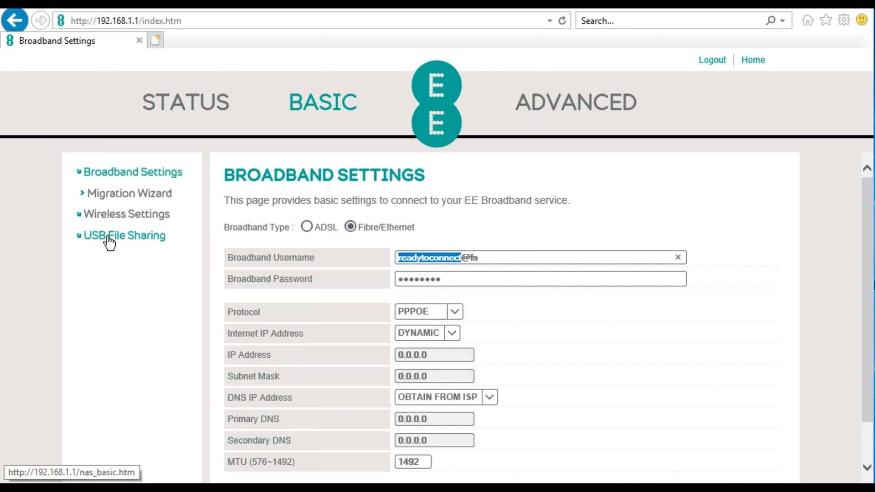
# Open USB File Sharing from the Basic sidebar.
pyautogui.click(131, 236)
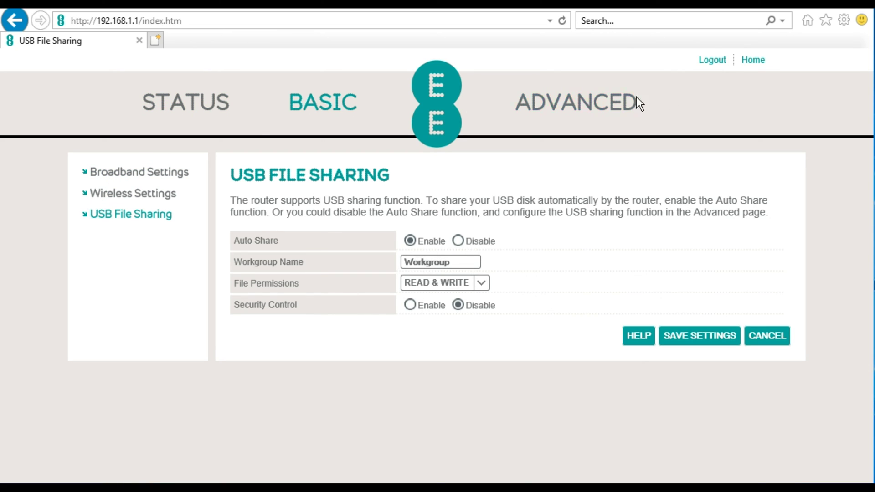
# Open the ADVANCED tab and accept the caution warning to reach advanced Broadband Settings.
pyautogui.click(586, 103)
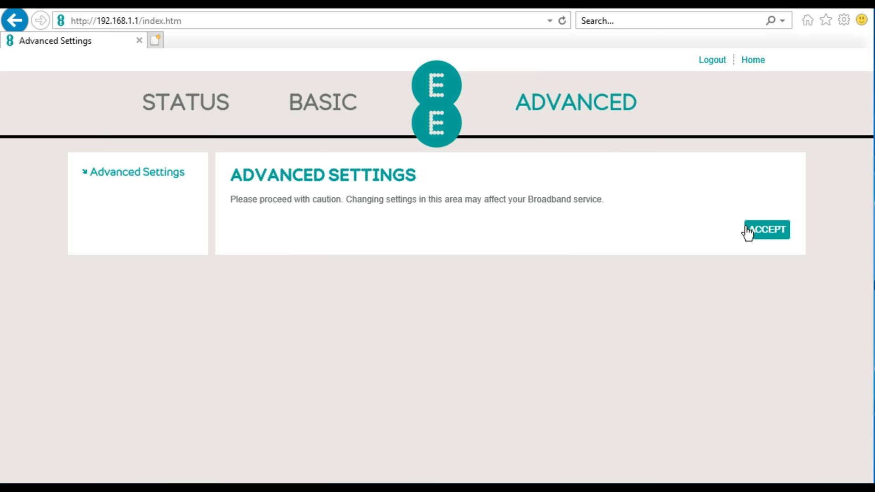
pyautogui.moveTo(294, 199); pyautogui.dragTo(509, 199)
pyautogui.click(592, 208)
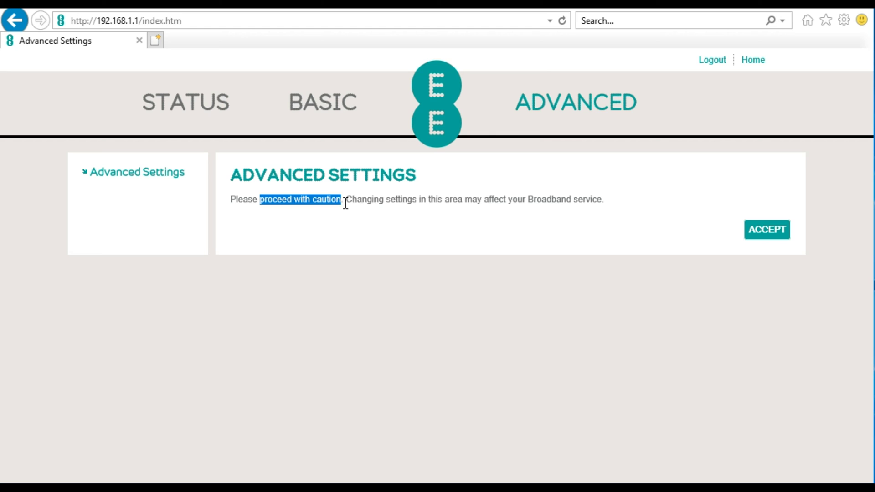
pyautogui.click(764, 233)
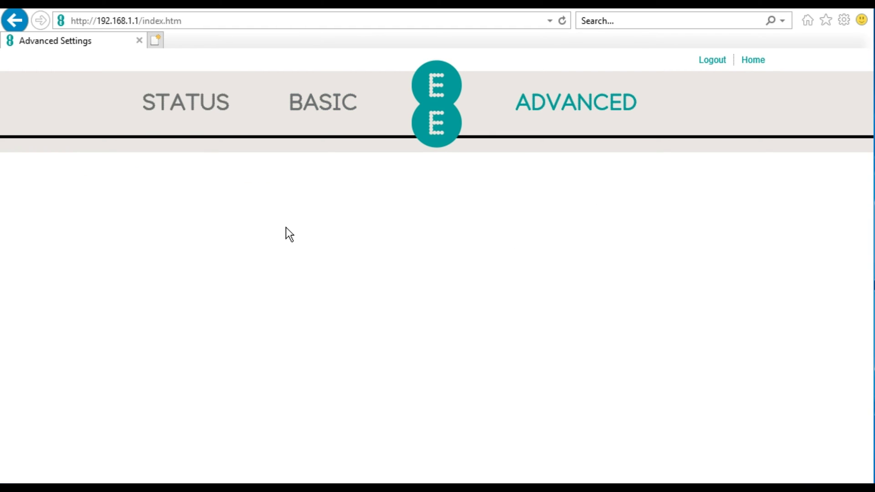
pyautogui.scroll(-3, 563, 231)
pyautogui.scroll(-3, 563, 231)
pyautogui.scroll(-2, 564, 230)
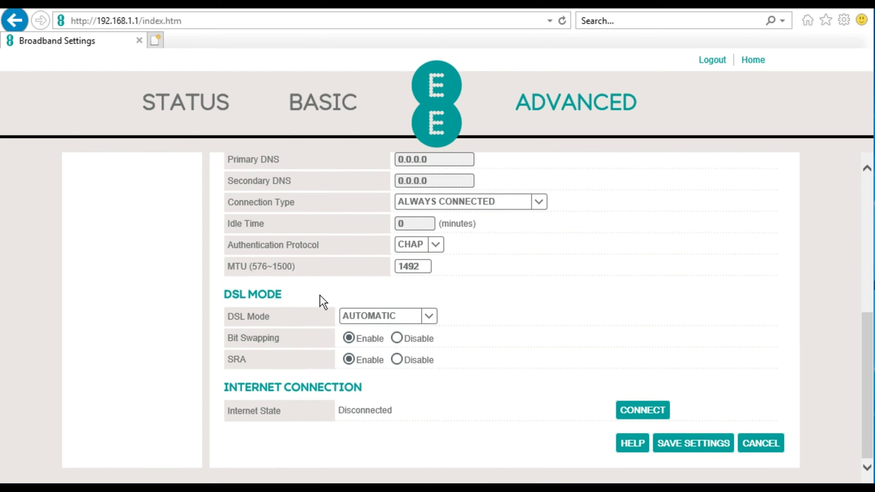
pyautogui.click(387, 316)
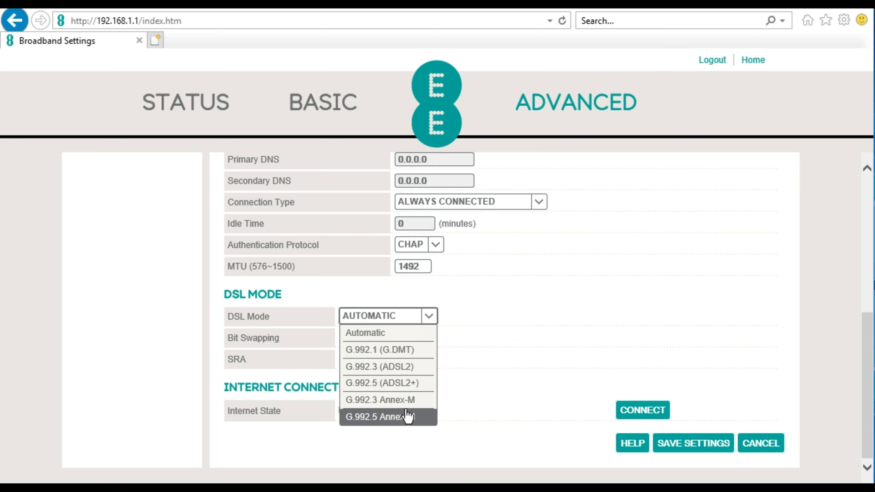
pyautogui.click(430, 317)
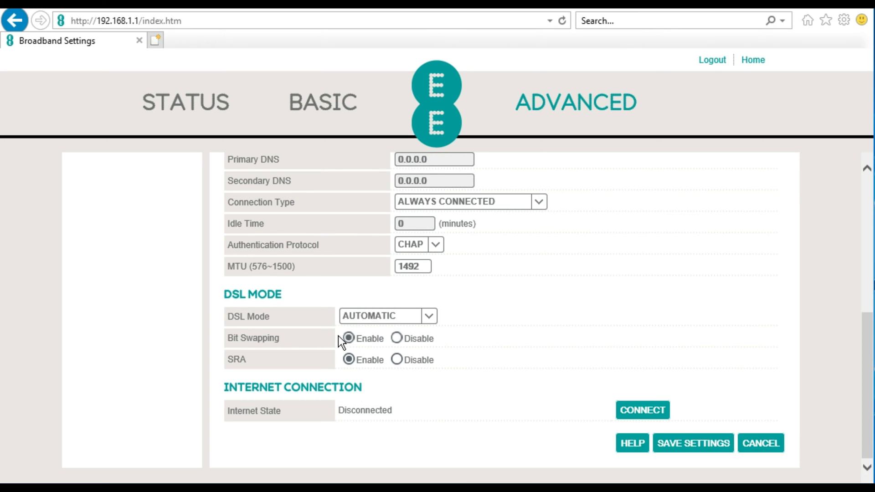
pyautogui.doubleClick(237, 359)
pyautogui.moveTo(228, 339); pyautogui.dragTo(279, 340)
pyautogui.moveTo(268, 338); pyautogui.dragTo(236, 338)
pyautogui.scroll(5, 357, 380)
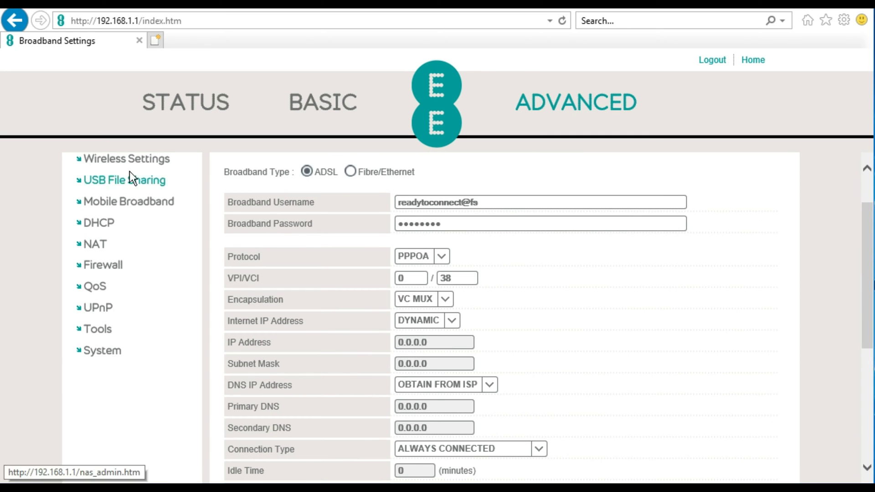
# Select Fibre/Ethernet as the broadband type on the advanced Broadband Settings page.
pyautogui.click(350, 172)
pyautogui.scroll(-4, 385, 279)
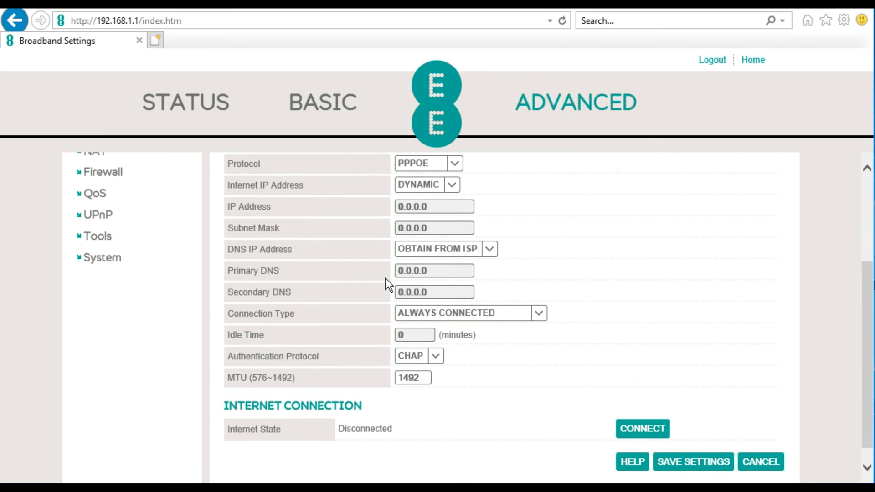
pyautogui.scroll(3, 450, 408)
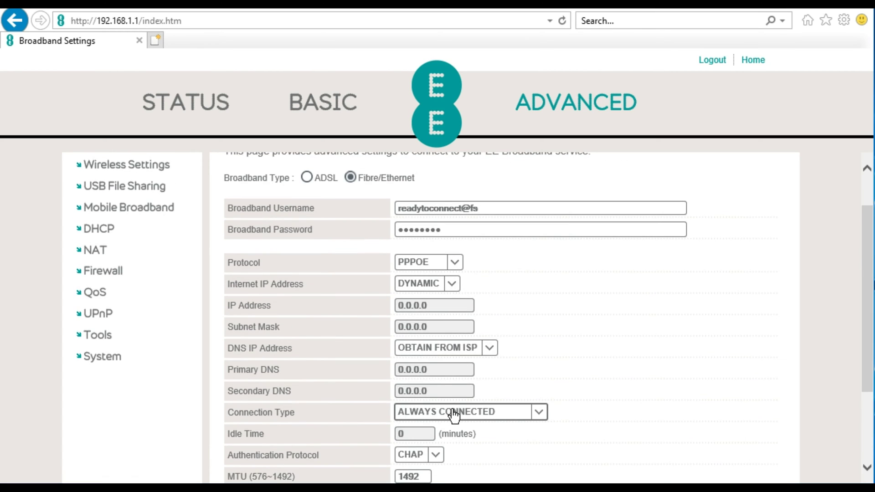
pyautogui.scroll(-3, 453, 415)
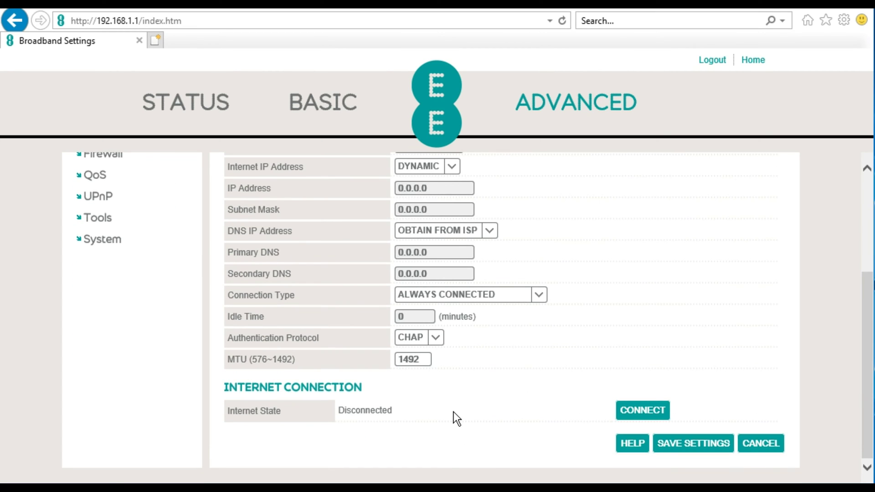
pyautogui.scroll(5, 453, 413)
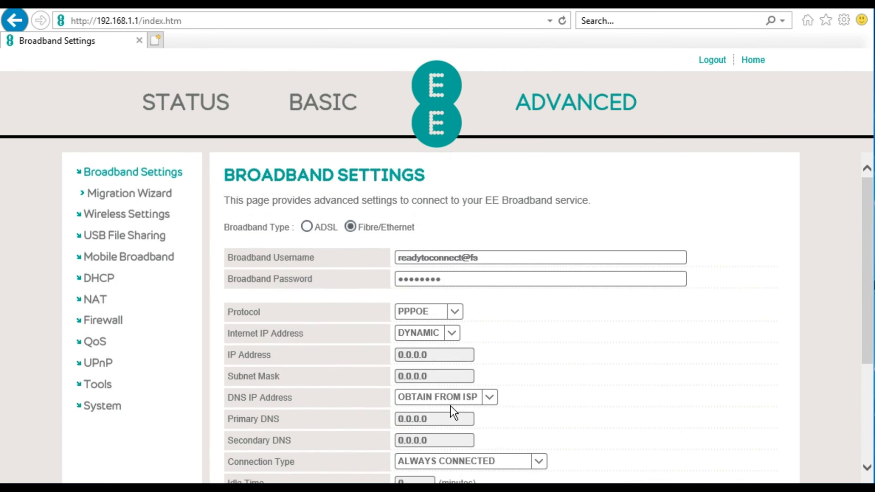
# Open advanced Wireless Settings and highlight passages of the WMM support explanation.
pyautogui.click(134, 216)
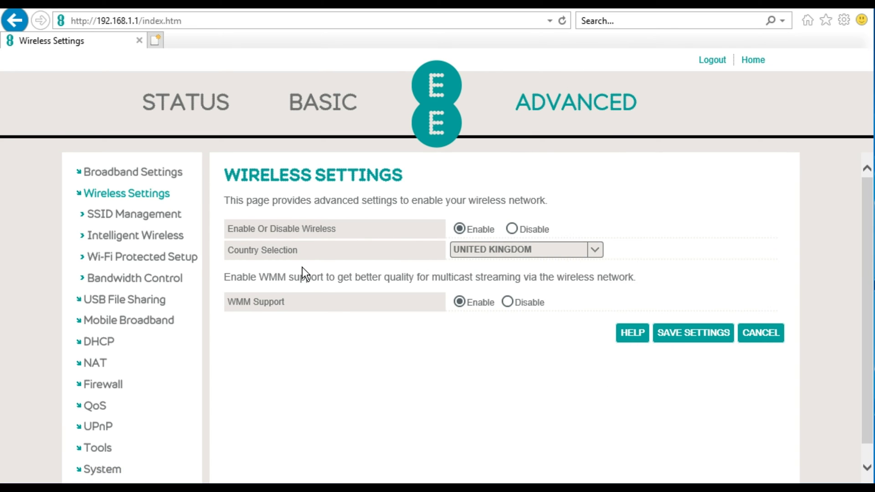
pyautogui.moveTo(259, 277)
pyautogui.mouseDown()
pyautogui.moveTo(475, 276)
pyautogui.moveTo(383, 277)
pyautogui.mouseUp()
pyautogui.click(526, 279)
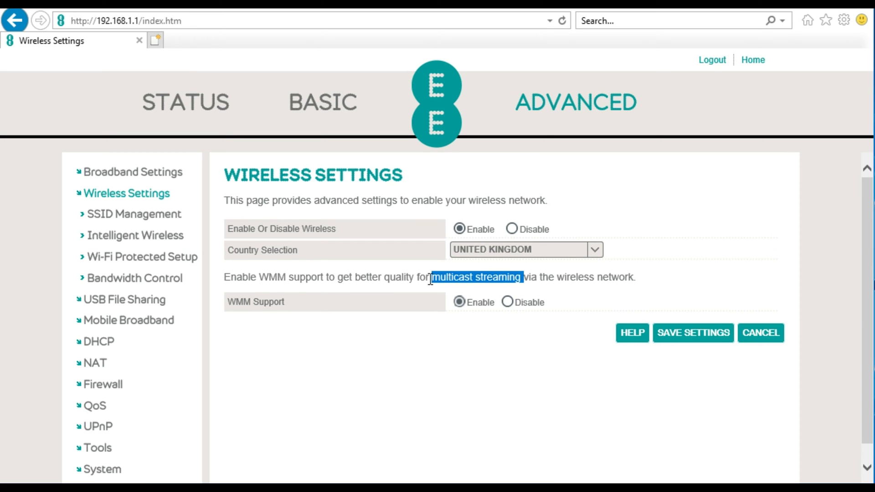
pyautogui.click(350, 279)
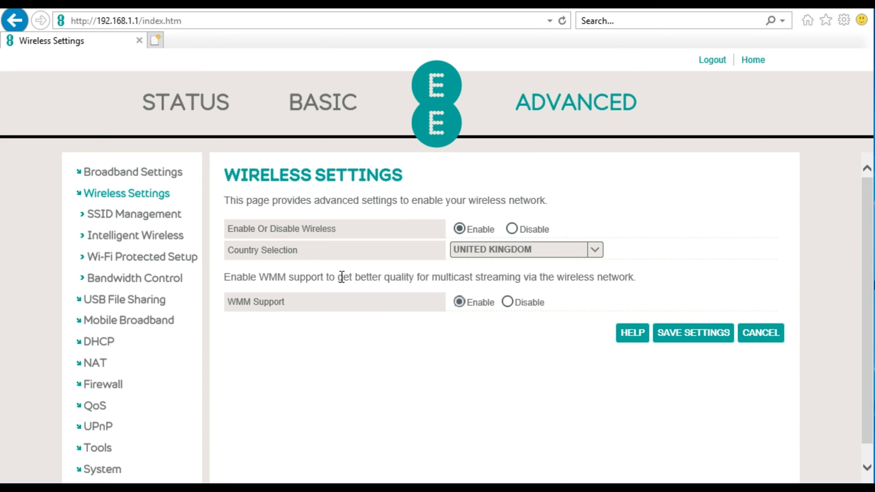
pyautogui.moveTo(327, 277); pyautogui.dragTo(385, 277)
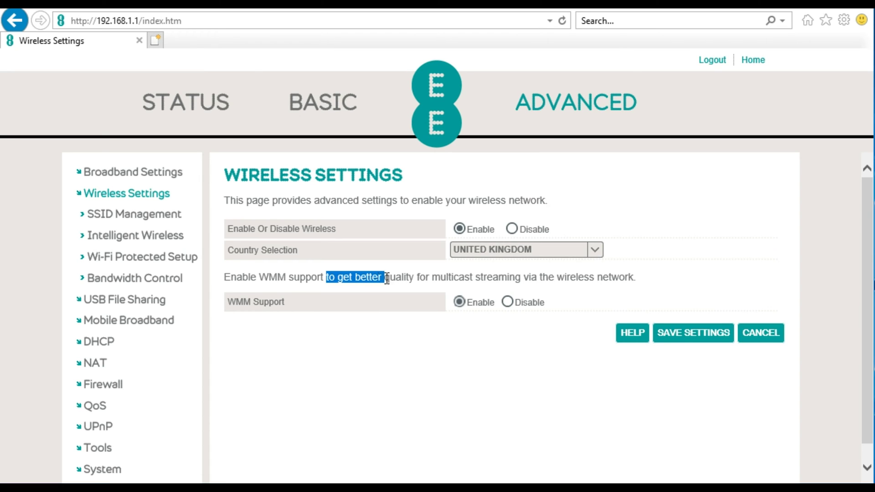
# Open SSID Management and select SSID 1's network name.
pyautogui.click(130, 215)
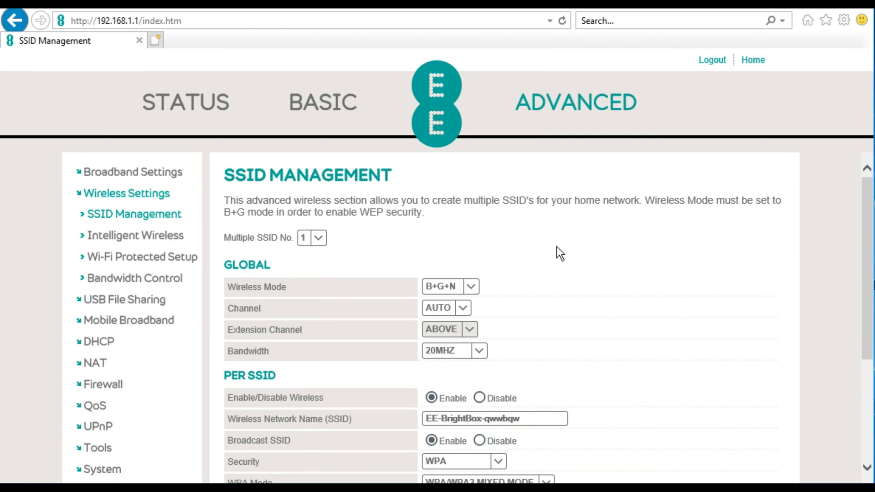
pyautogui.click(318, 237)
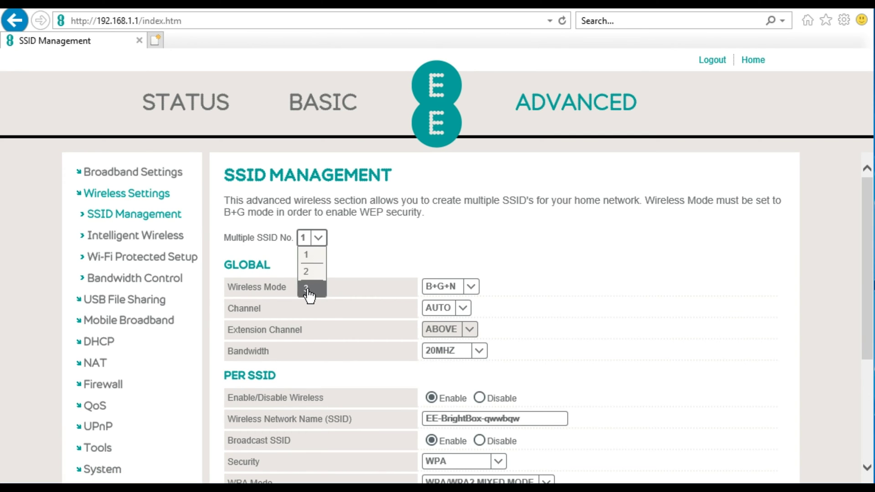
pyautogui.click(305, 255)
pyautogui.scroll(-1, 449, 252)
pyautogui.scroll(-2, 450, 252)
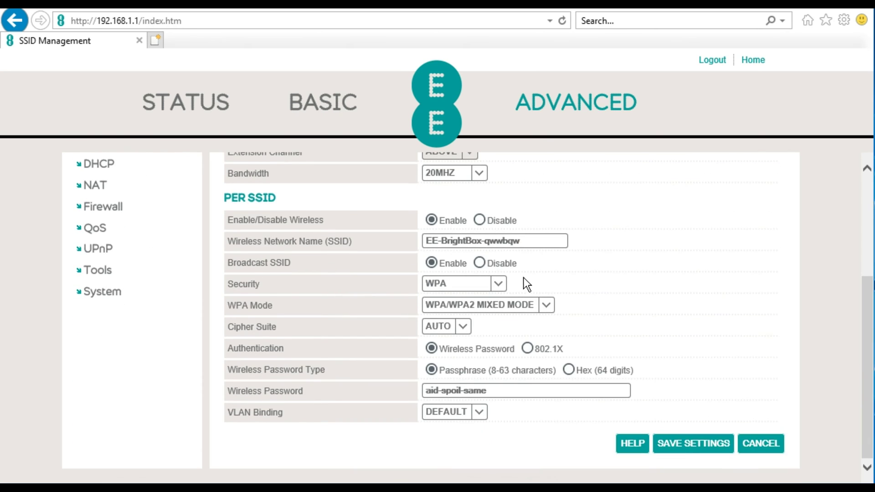
pyautogui.scroll(1, 523, 277)
pyautogui.click(523, 291)
pyautogui.doubleClick(537, 291)
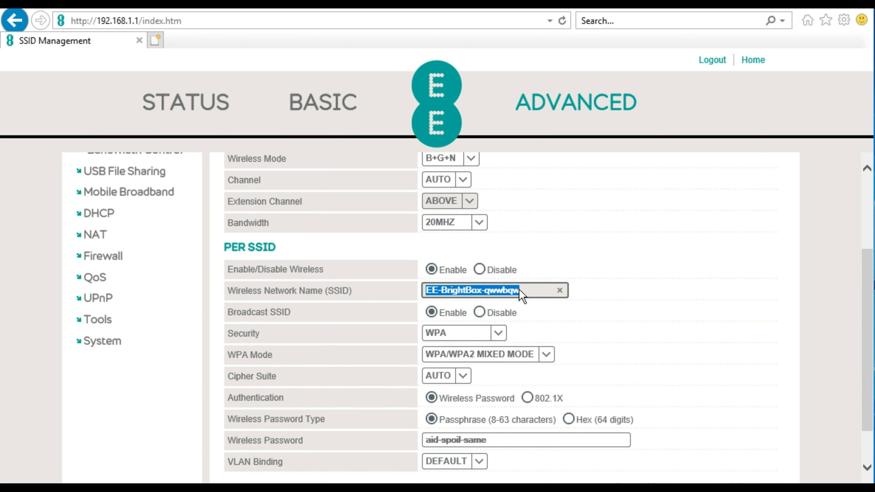
pyautogui.scroll(2, 519, 289)
# Switch to SSID 2, check VLAN binding stays Default, and focus its network name.
pyautogui.click(318, 237)
pyautogui.click(305, 271)
pyautogui.click(318, 238)
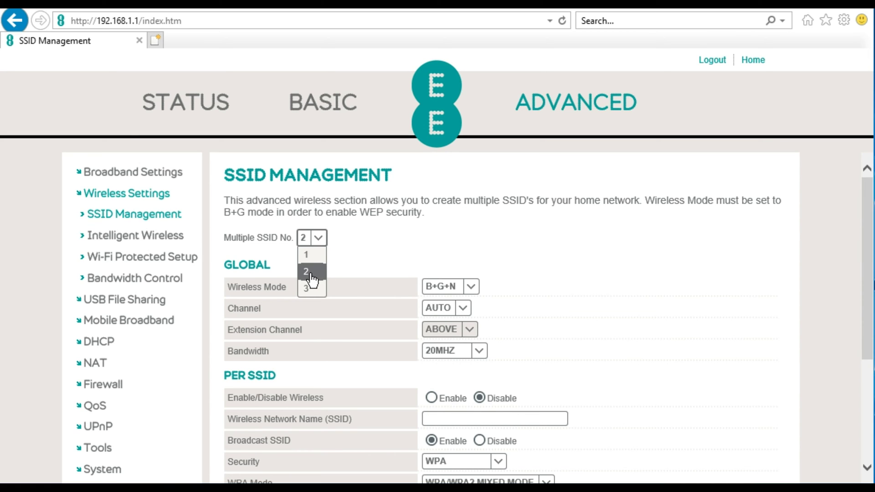
pyautogui.press('Up')
pyautogui.press('Down')
pyautogui.click(498, 250)
pyautogui.scroll(-1, 593, 239)
pyautogui.scroll(-2, 592, 239)
pyautogui.scroll(-1, 479, 288)
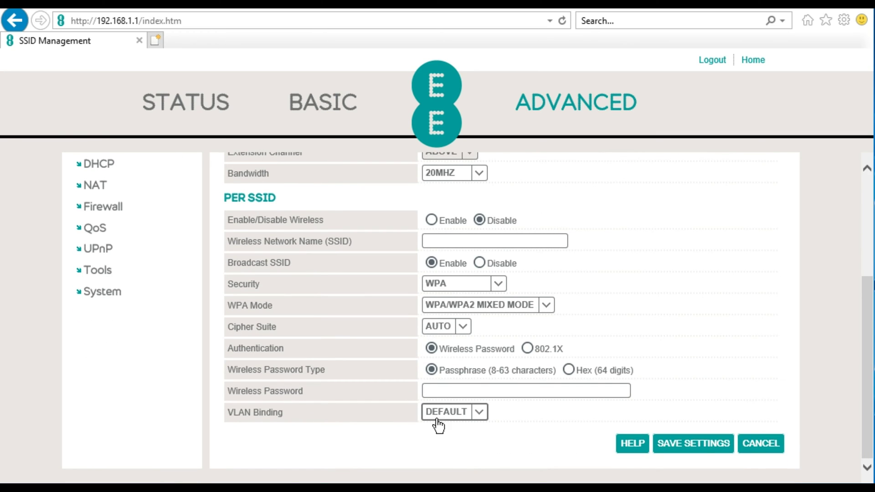
pyautogui.click(455, 412)
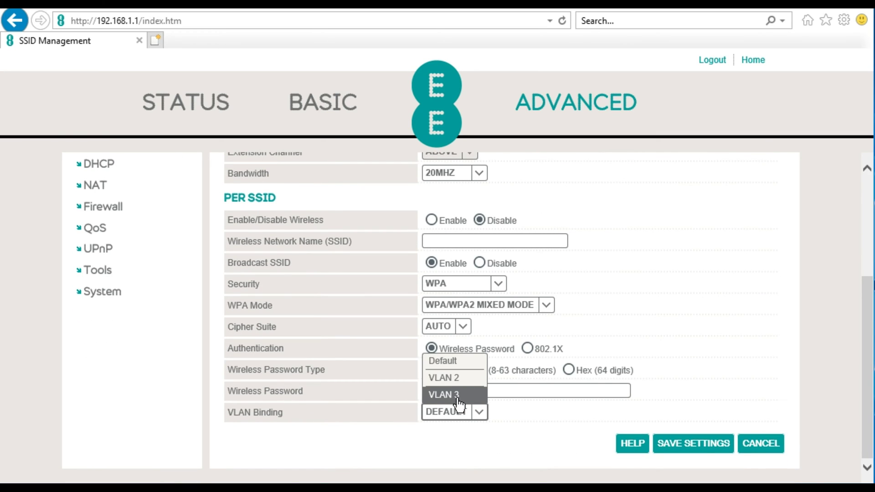
pyautogui.click(697, 355)
pyautogui.scroll(5, 740, 364)
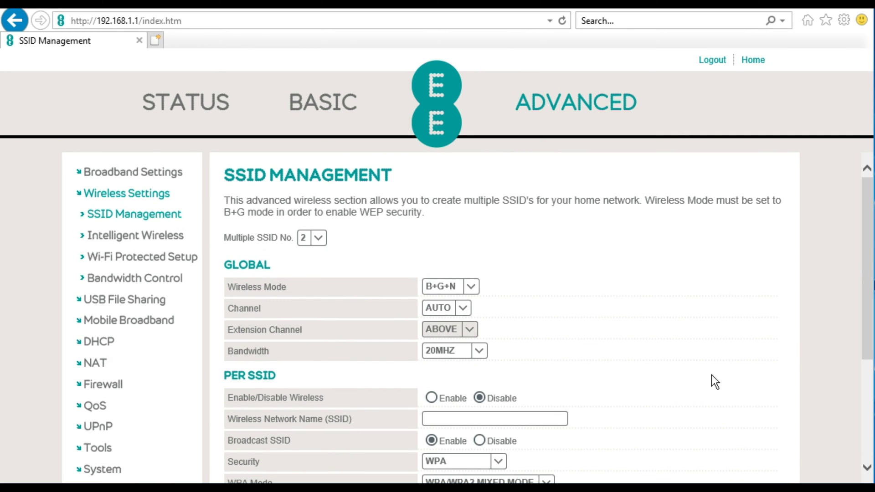
pyautogui.scroll(-1, 363, 315)
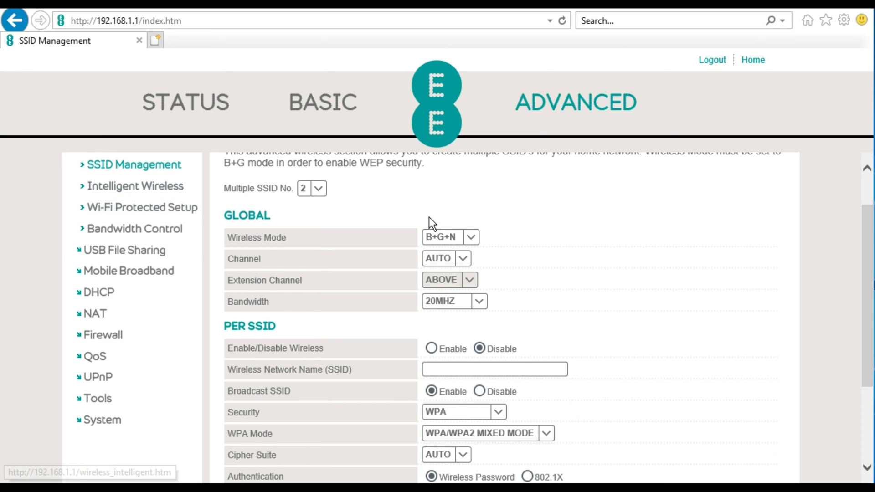
pyautogui.scroll(1, 514, 227)
pyautogui.click(506, 417)
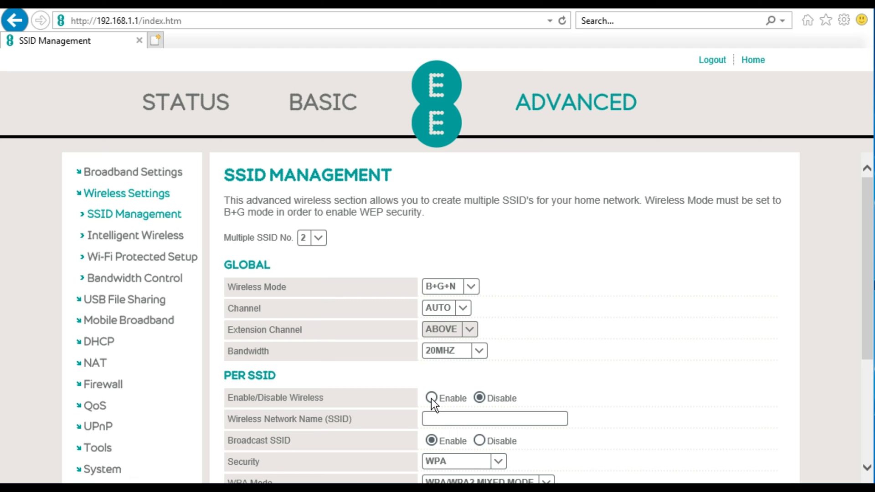
# Switch from SSID 1 to SSID 2 and enable its wireless.
pyautogui.click(307, 238)
pyautogui.click(306, 254)
pyautogui.moveTo(520, 419); pyautogui.dragTo(442, 419)
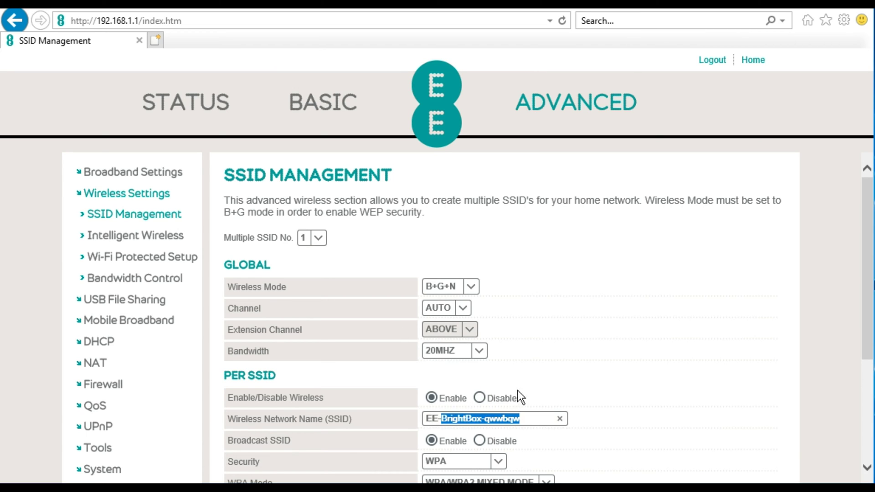
pyautogui.click(307, 238)
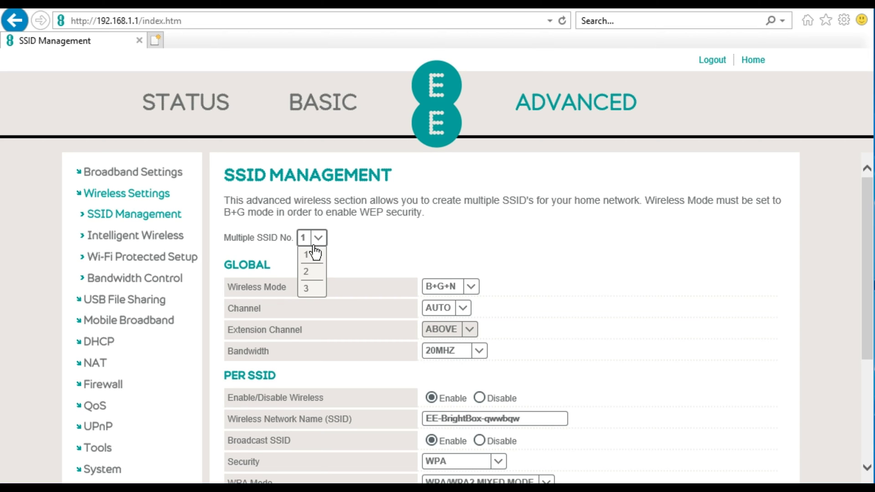
pyautogui.click(306, 271)
pyautogui.click(432, 398)
pyautogui.click(442, 419)
pyautogui.write('bobvisiting')
pyautogui.scroll(-5, 443, 414)
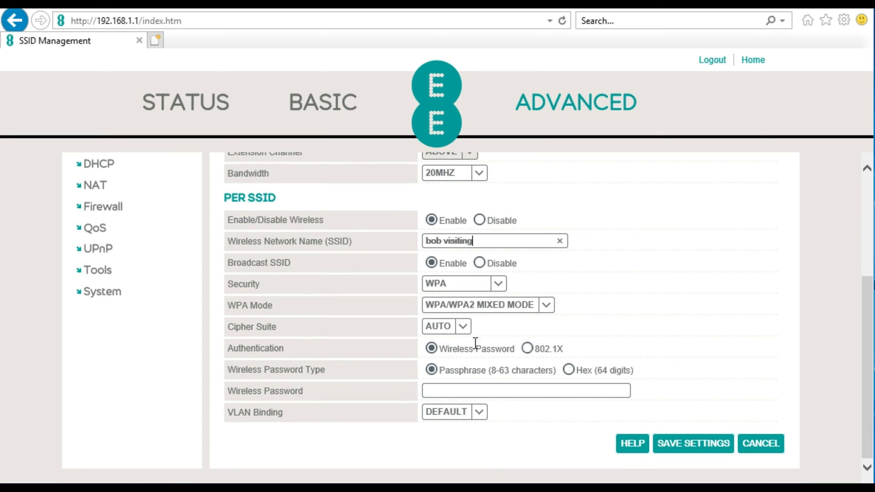
pyautogui.scroll(5, 465, 384)
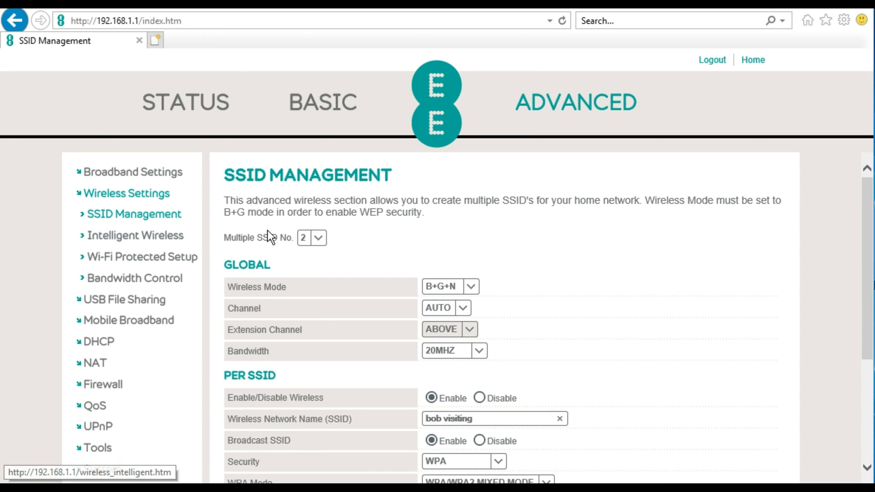
# Name SSID 2 'bob visiting', return to SSID 1, and view Wi-Fi Protected Setup.
pyautogui.click(327, 243)
pyautogui.press('Up')
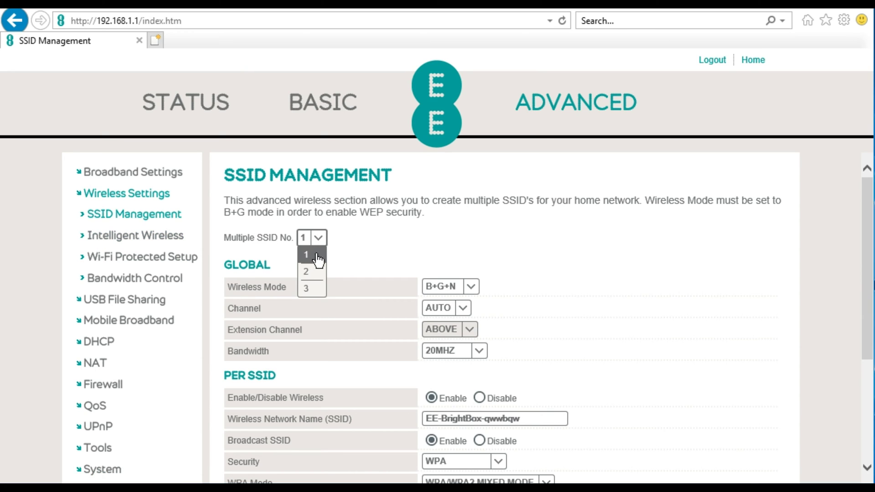
pyautogui.click(274, 236)
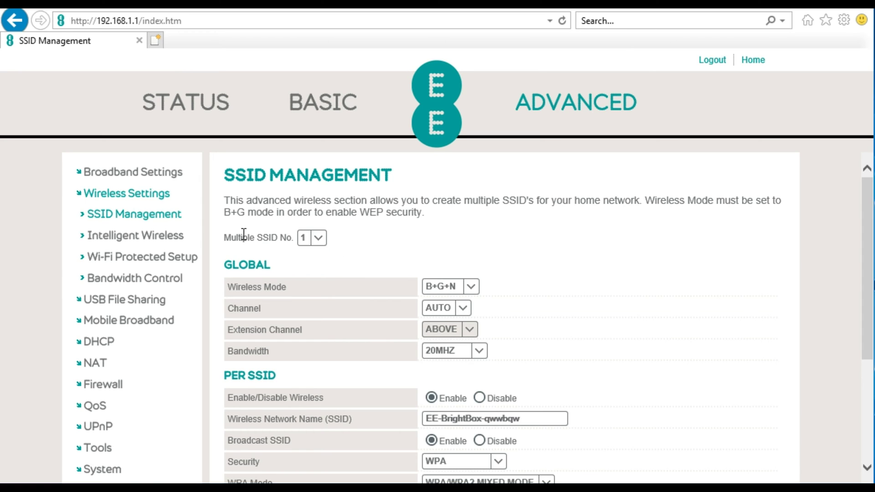
pyautogui.click(143, 256)
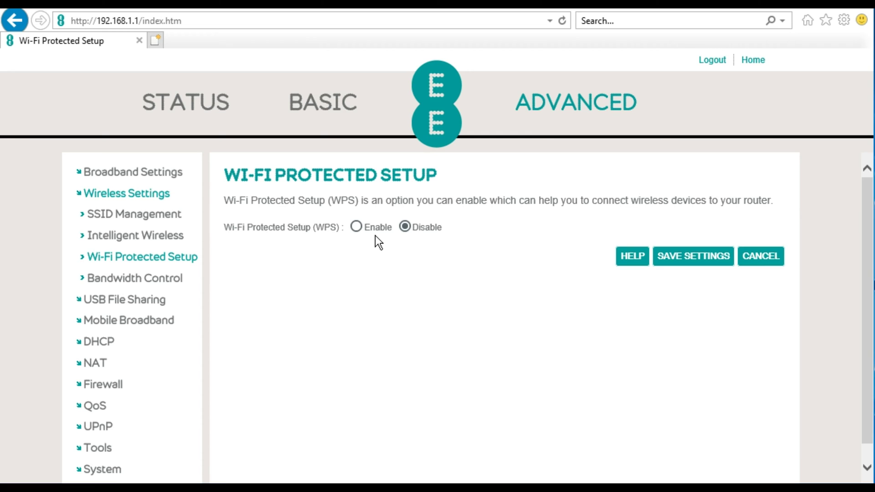
# Bring up Bandwidth Control, where the function is disabled and all SSID limits are 0 Kbps.
pyautogui.click(135, 279)
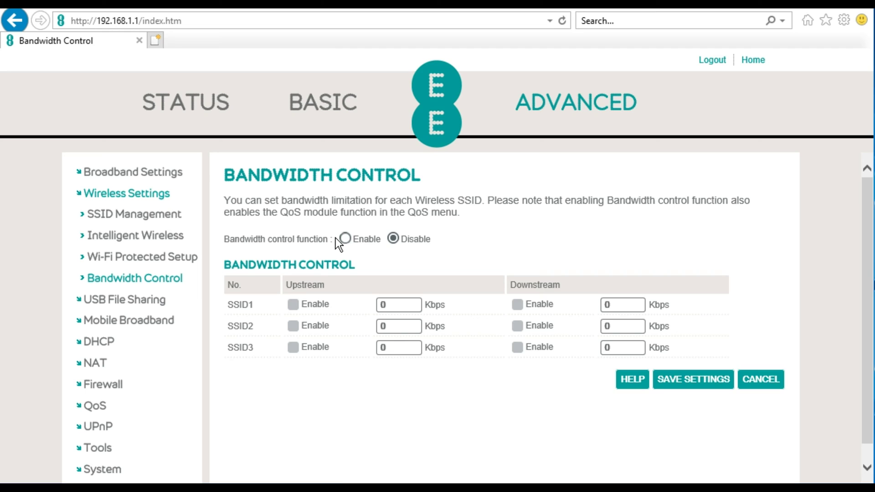
# Keep bandwidth control disabled while enabling SSID2 upstream and downstream limits at 0 Kbps.
pyautogui.moveTo(231, 326); pyautogui.dragTo(257, 326)
pyautogui.click(348, 242)
pyautogui.click(344, 239)
pyautogui.click(294, 327)
pyautogui.click(393, 239)
pyautogui.click(293, 326)
pyautogui.doubleClick(398, 327)
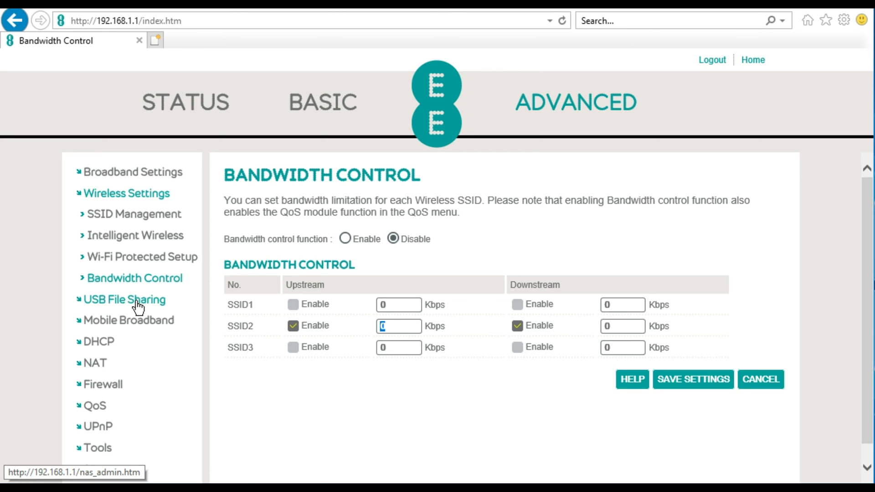
# Review USB File Sharing: Samba enabled, workgroup 'Workgroup', and no users, devices or folders.
pyautogui.click(137, 301)
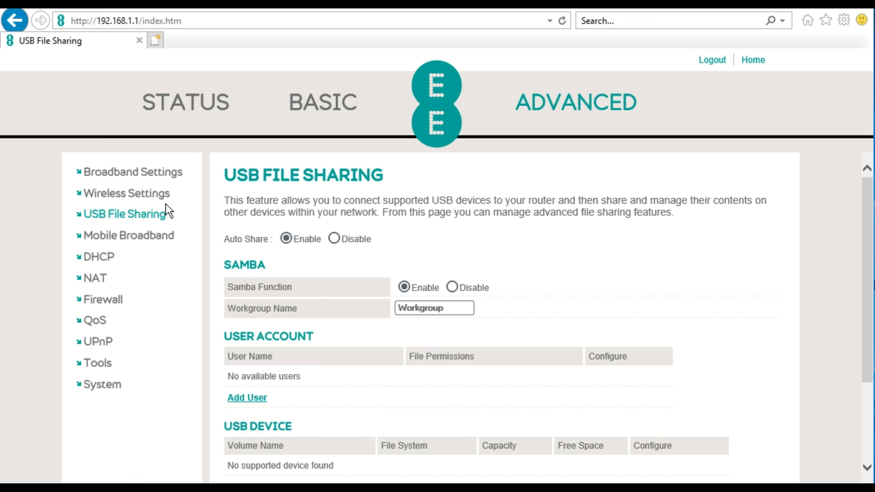
pyautogui.scroll(-3, 471, 233)
pyautogui.scroll(1, 547, 300)
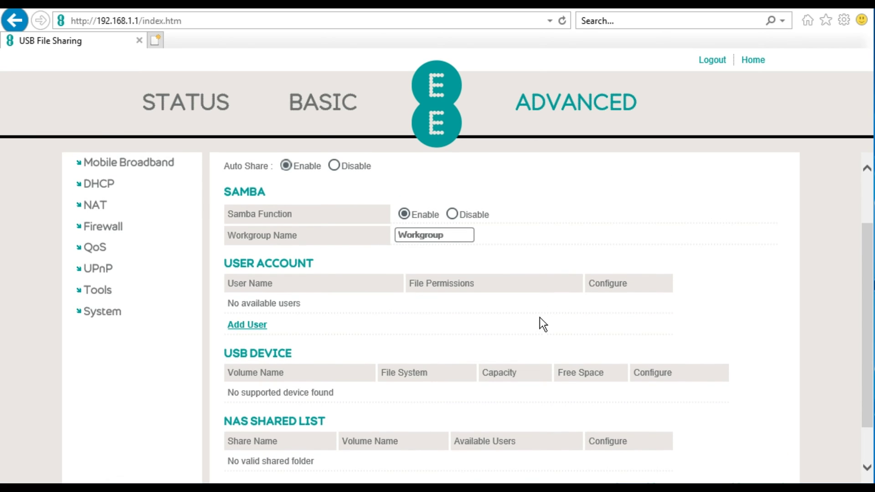
pyautogui.scroll(-2, 274, 267)
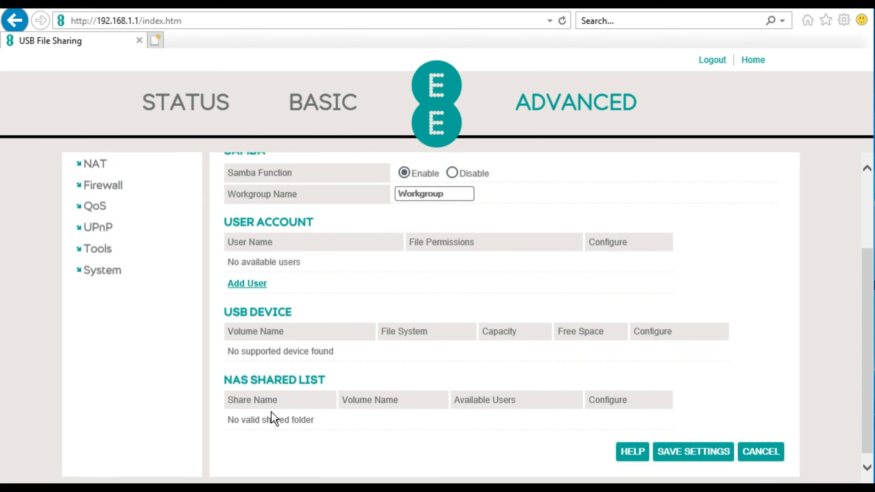
pyautogui.scroll(3, 286, 413)
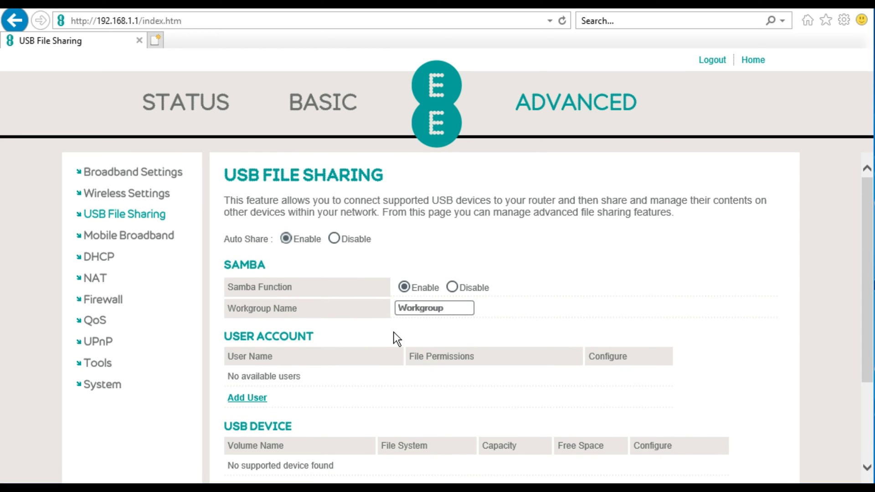
pyautogui.scroll(-2, 390, 321)
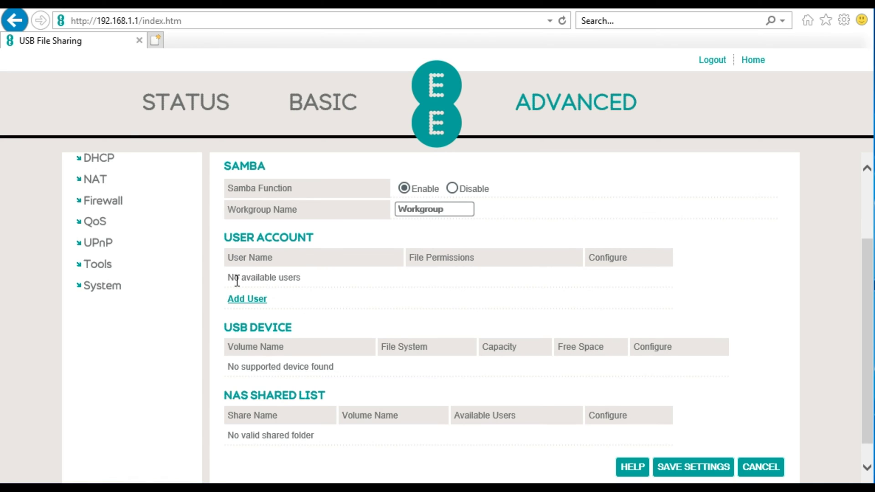
pyautogui.moveTo(228, 278)
pyautogui.mouseDown()
pyautogui.moveTo(294, 280)
pyautogui.moveTo(241, 280)
pyautogui.mouseUp()
pyautogui.click(288, 284)
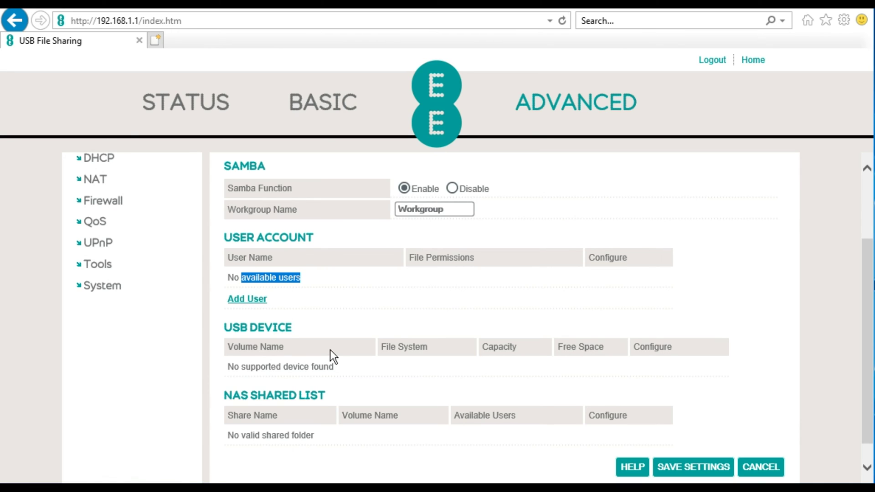
pyautogui.scroll(2, 323, 339)
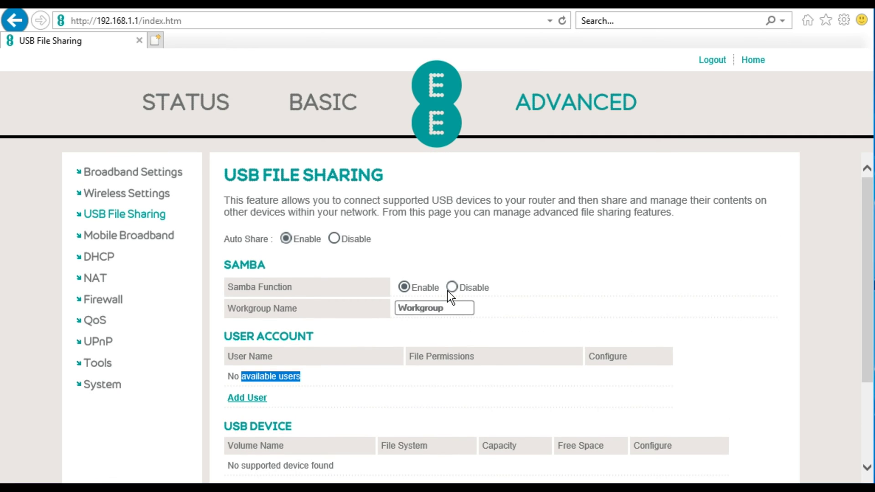
pyautogui.doubleClick(420, 308)
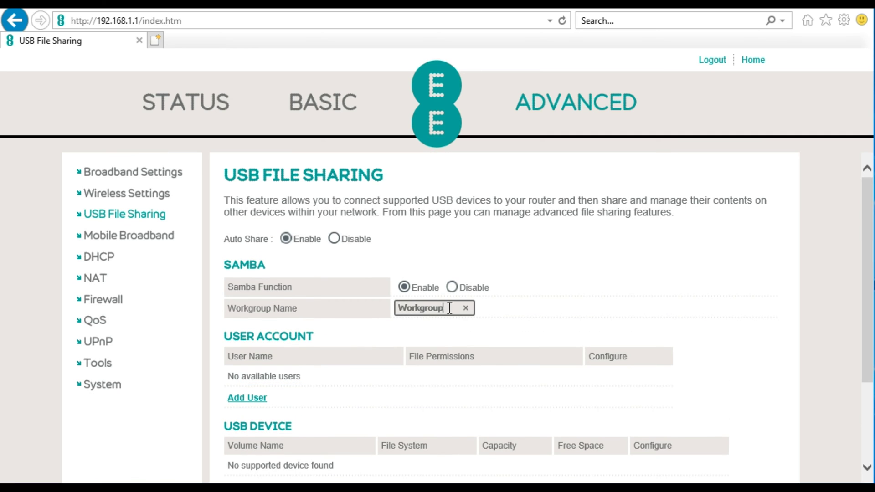
pyautogui.click(372, 210)
pyautogui.scroll(-3, 388, 224)
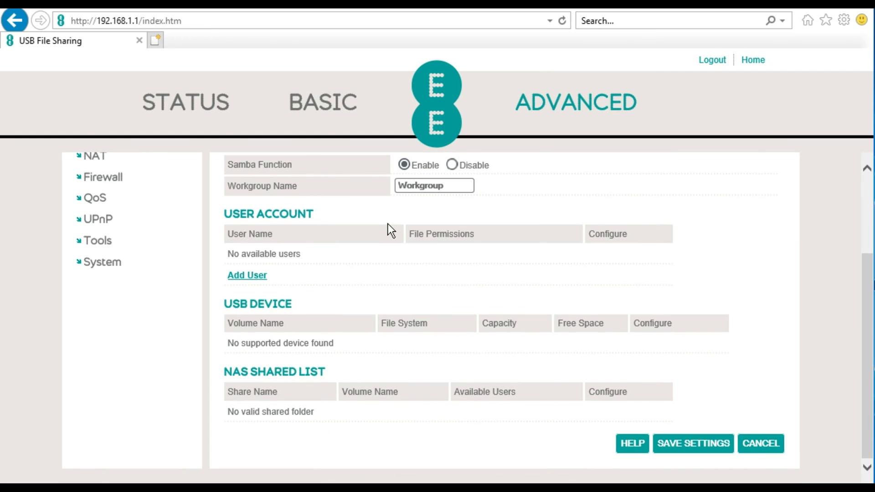
pyautogui.scroll(3, 388, 223)
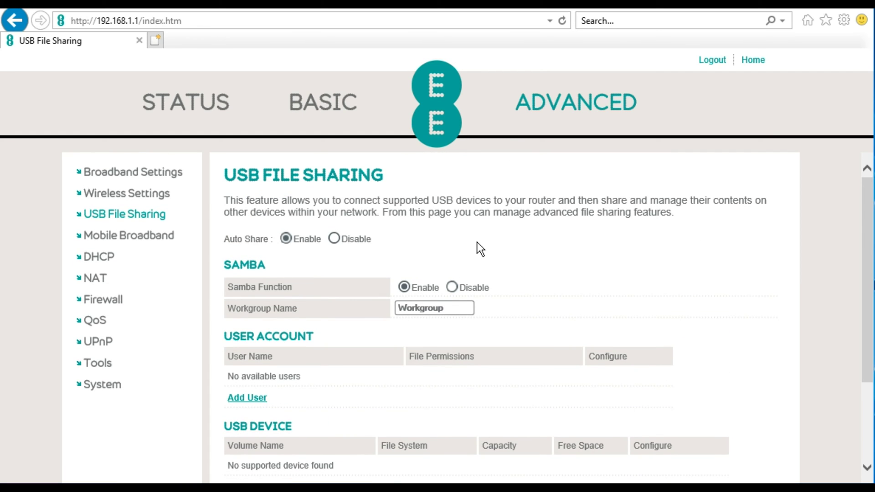
# Bring up Mobile Broadband, showing the service disabled, status Not Detected and PIN 0000.
pyautogui.click(129, 236)
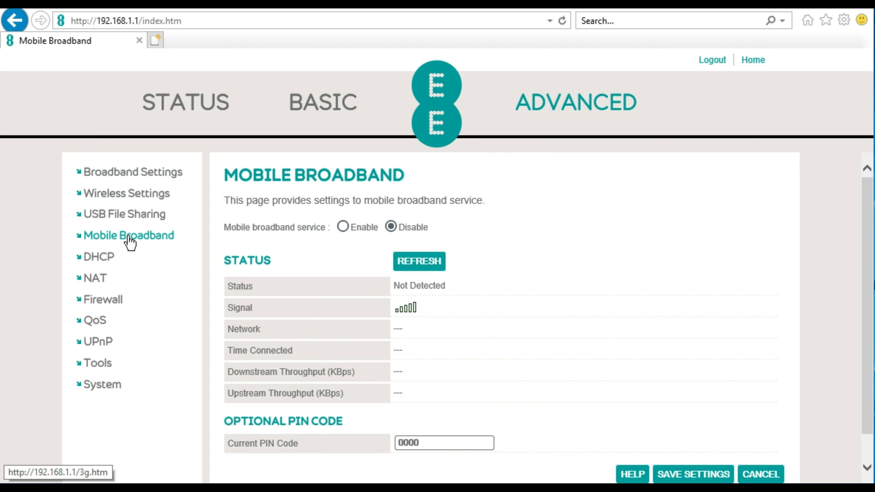
# View the DHCP page, checking the ping window and leaving VLAN Interface on DEFAULT.
pyautogui.click(98, 257)
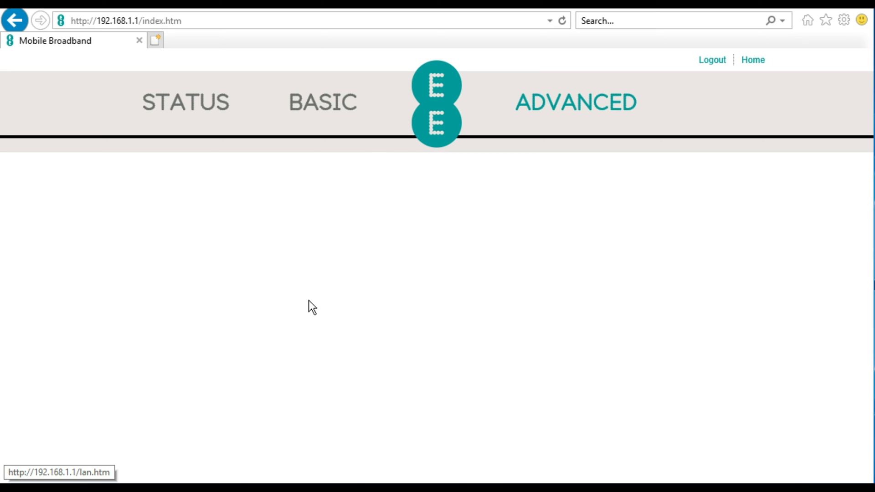
pyautogui.hotkey('alt', 'Tab')
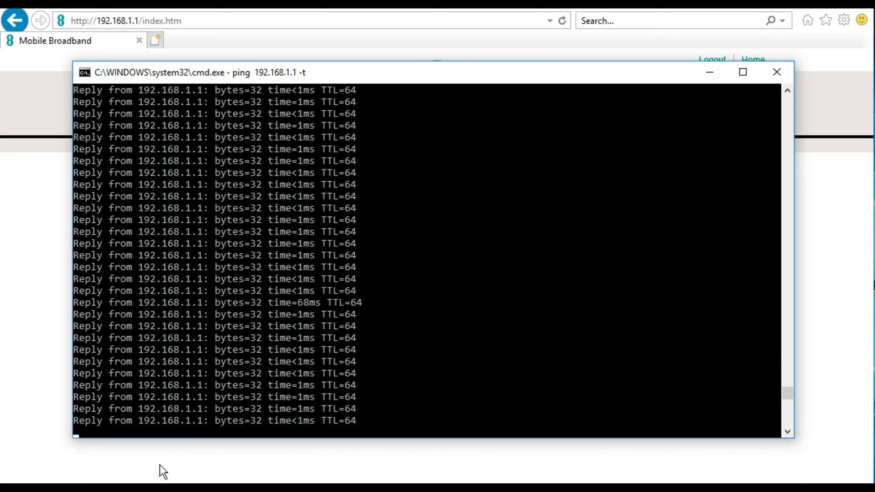
pyautogui.click(345, 11)
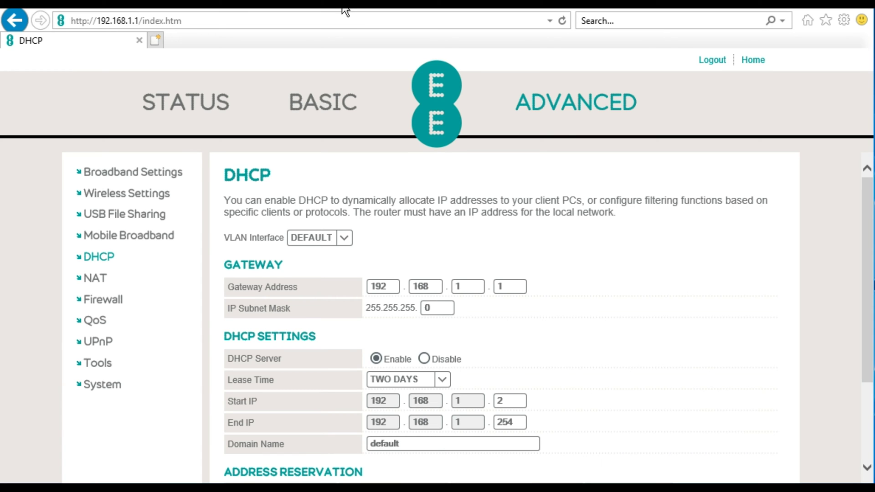
pyautogui.click(345, 238)
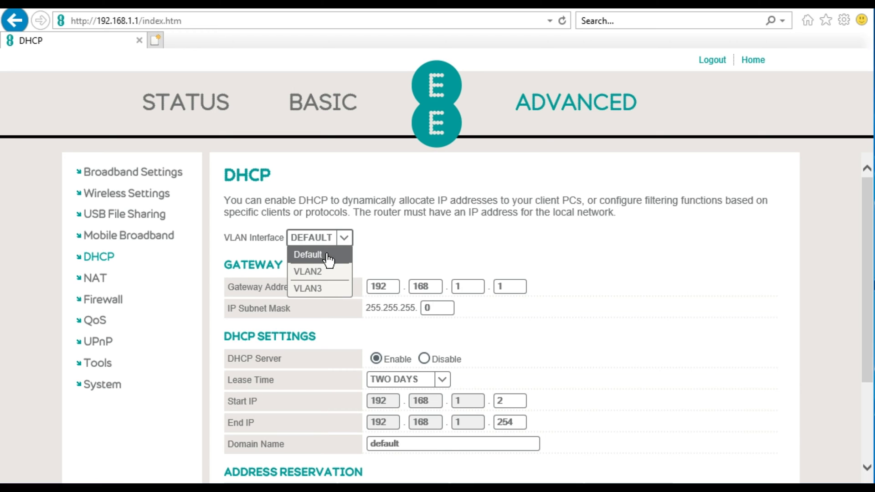
pyautogui.click(448, 245)
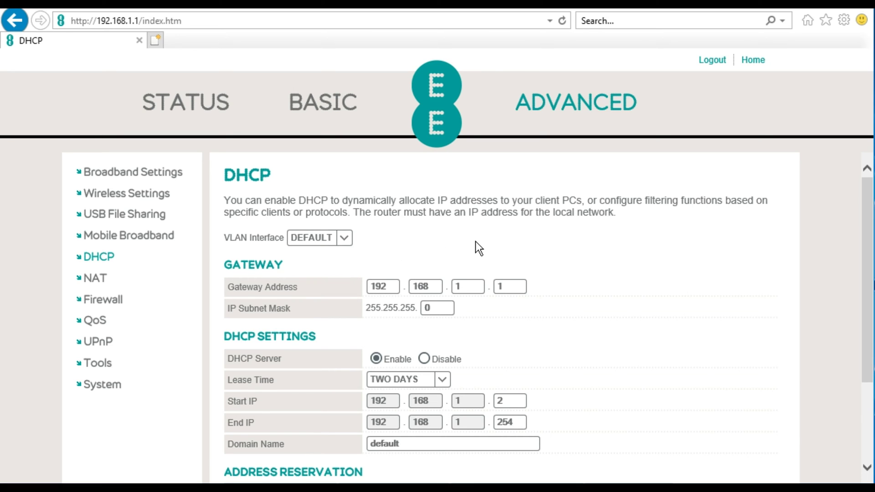
pyautogui.scroll(-1, 560, 269)
pyautogui.scroll(-1, 559, 268)
pyautogui.scroll(3, 561, 269)
# Under NAT Port Forwarding, enable rule 1 with UDP and fill its port ranges.
pyautogui.click(95, 278)
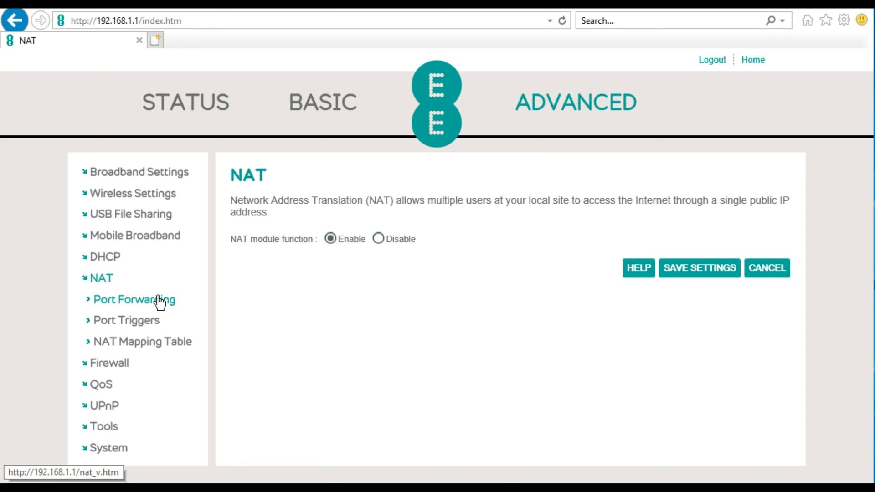
pyautogui.click(135, 300)
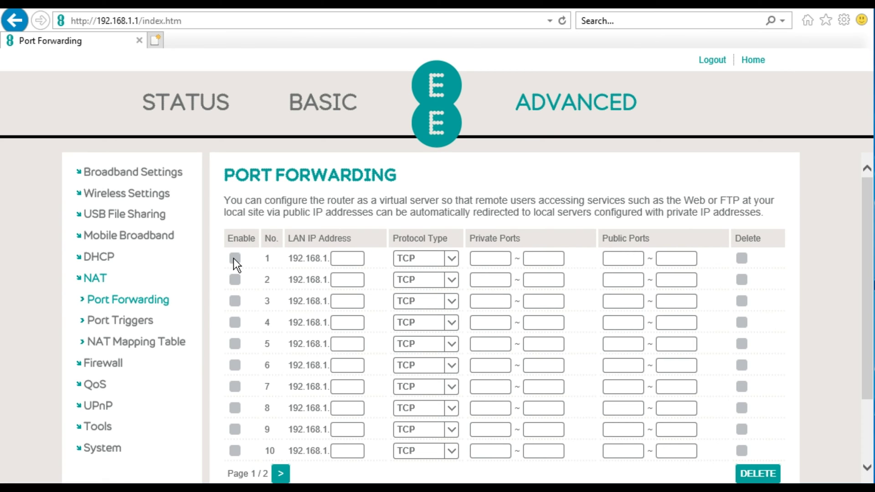
pyautogui.click(235, 258)
pyautogui.click(347, 258)
pyautogui.write('3')
pyautogui.write('5')
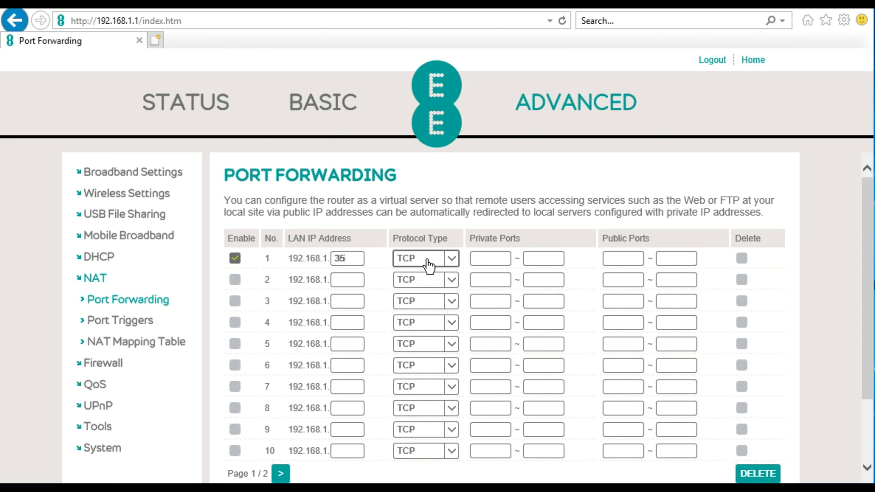
pyautogui.click(451, 263)
pyautogui.click(424, 294)
pyautogui.click(487, 260)
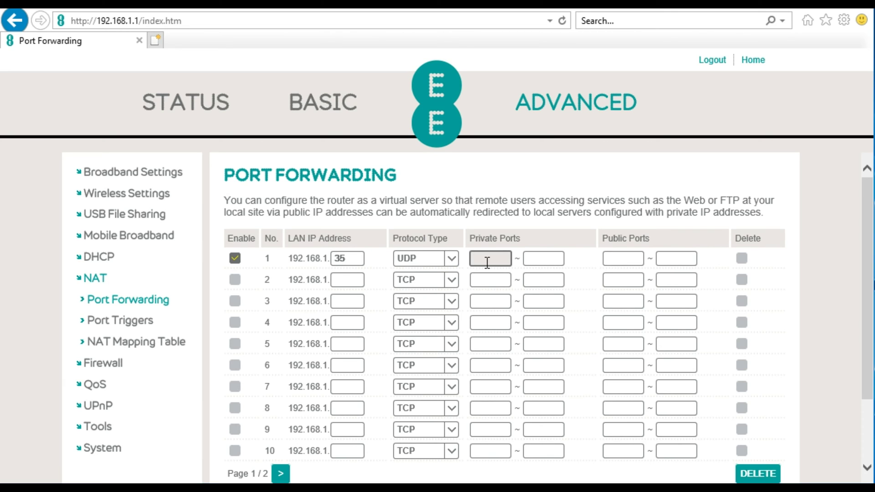
pyautogui.write('27910')
pyautogui.click(545, 259)
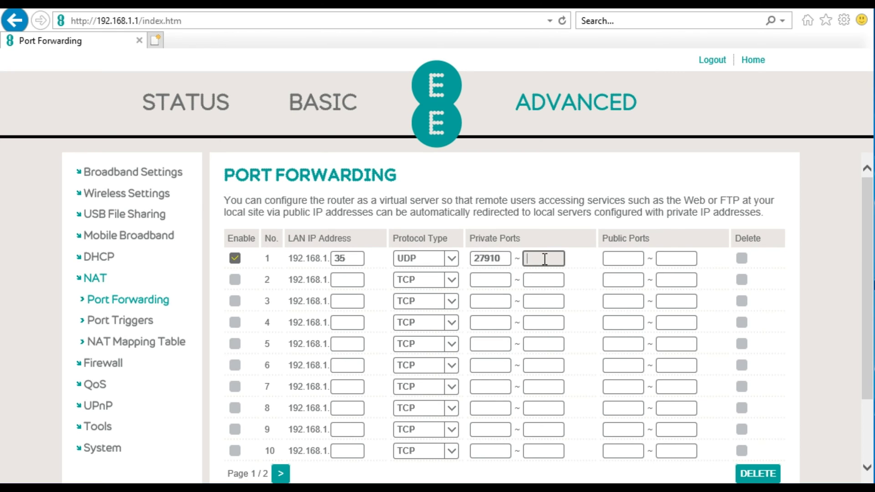
pyautogui.write('27910')
pyautogui.click(624, 259)
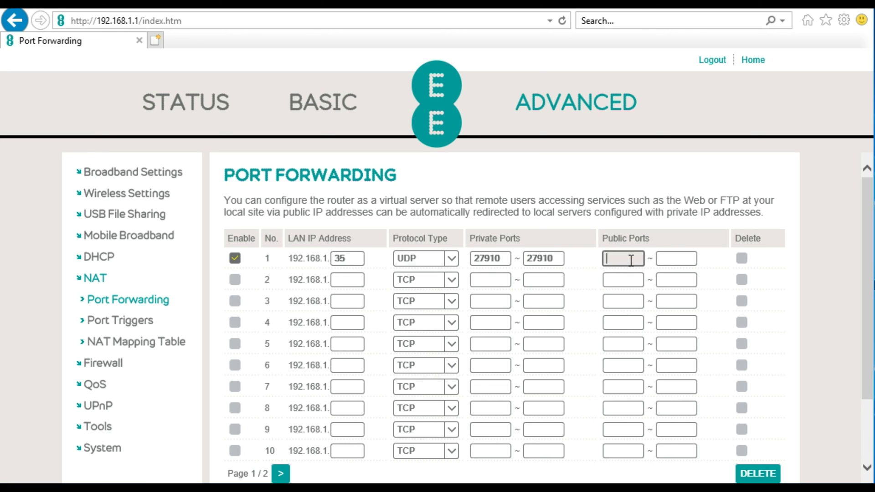
pyautogui.write('27910')
pyautogui.click(676, 258)
pyautogui.write('27910')
pyautogui.scroll(-2, 585, 281)
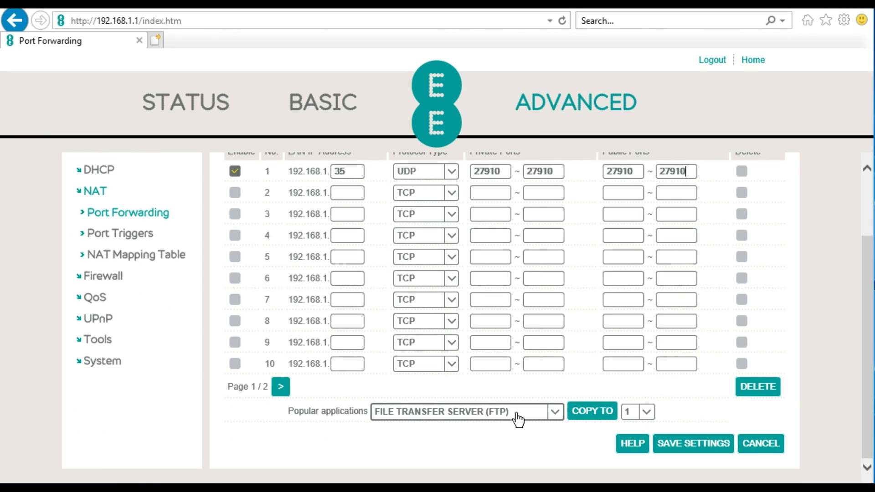
pyautogui.click(554, 412)
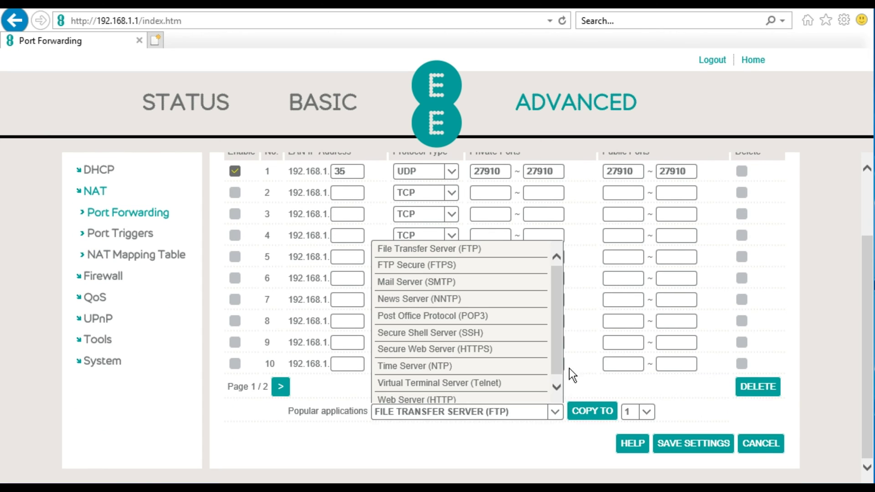
pyautogui.scroll(-2, 558, 356)
pyautogui.scroll(-1, 557, 347)
pyautogui.click(537, 422)
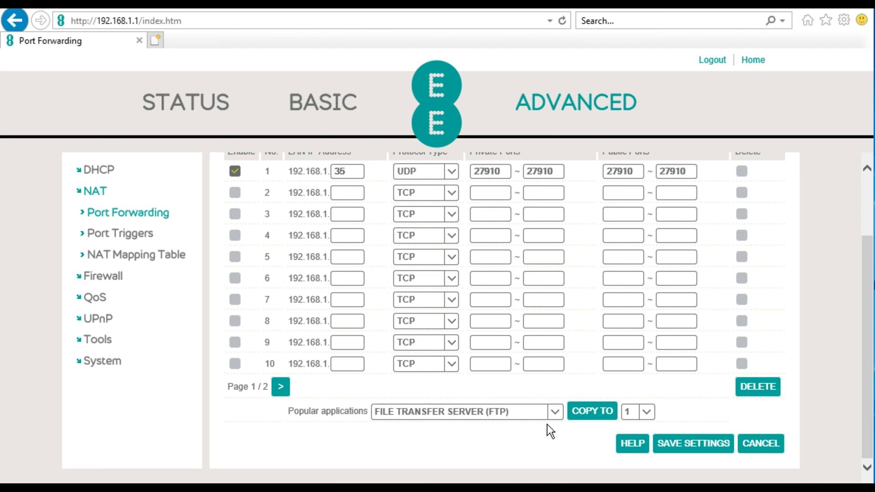
pyautogui.scroll(3, 410, 308)
# Fill rule 2 with 192.168.1.10, TCP, private and public ports 80~80, and save.
pyautogui.click(234, 279)
pyautogui.click(347, 279)
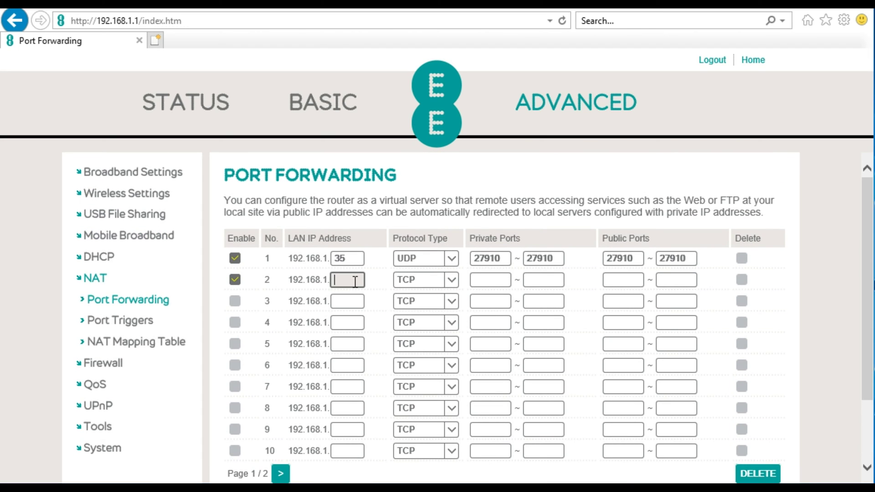
pyautogui.write('10')
pyautogui.press('Tab')
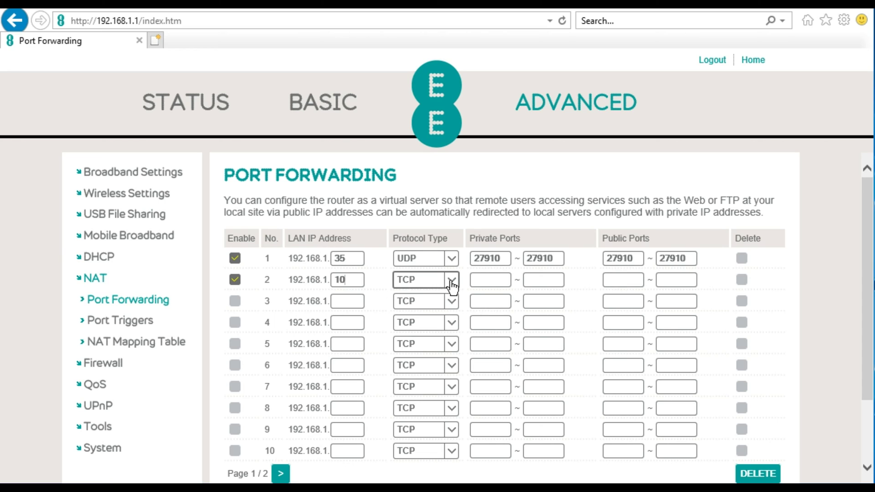
pyautogui.press('Tab')
pyautogui.write('80')
pyautogui.click(542, 279)
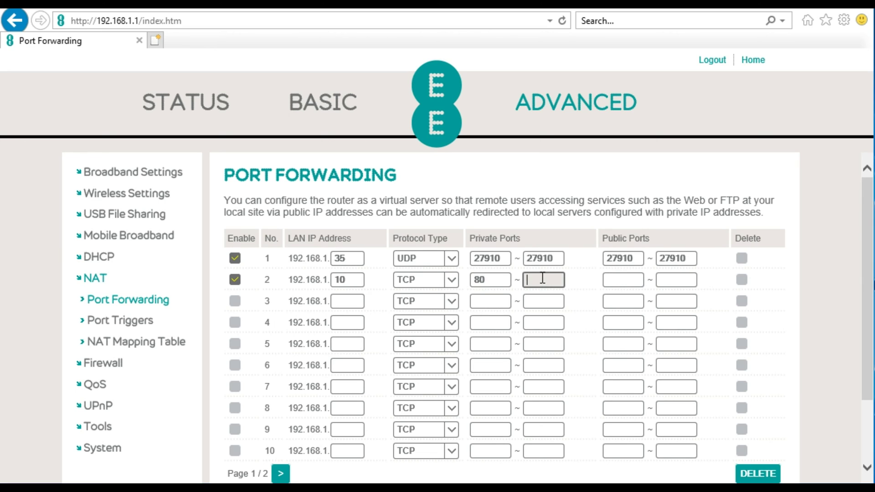
pyautogui.write('80')
pyautogui.click(623, 279)
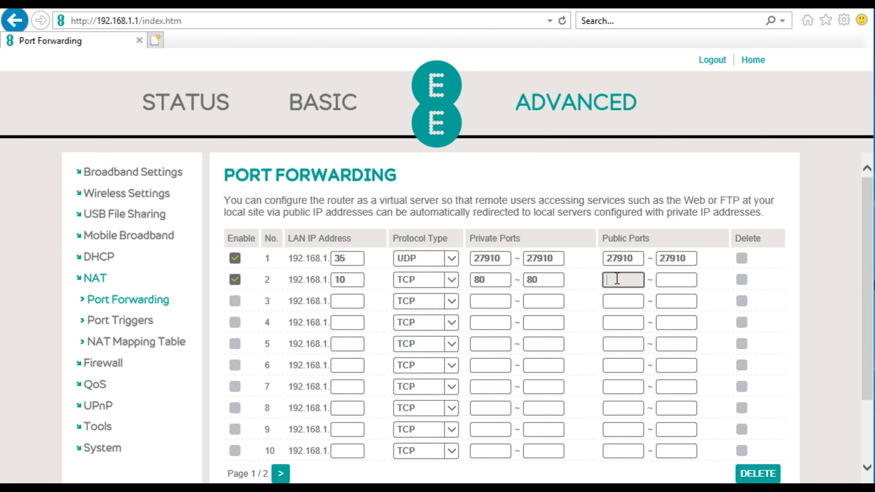
pyautogui.write('80')
pyautogui.click(677, 279)
pyautogui.write('80')
pyautogui.scroll(-3, 697, 312)
pyautogui.scroll(-1, 697, 312)
pyautogui.click(694, 453)
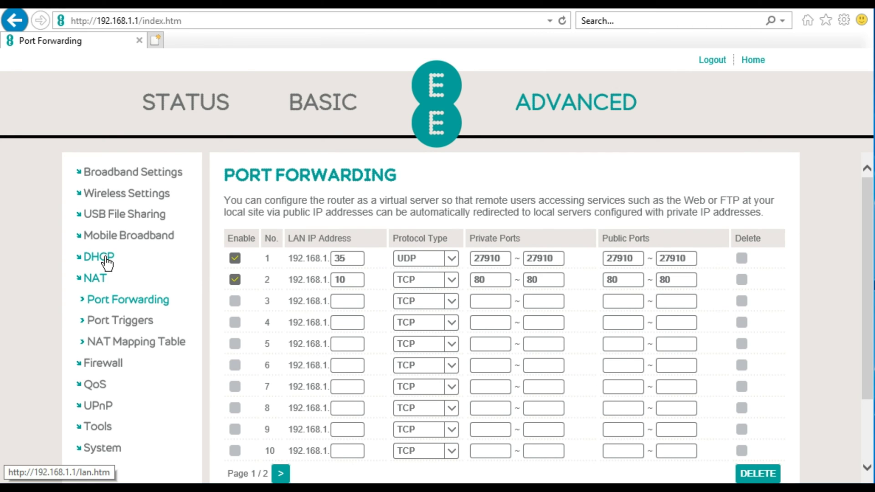
# On Port Triggers, enter and then delete trigger port 3389, leaving the list empty.
pyautogui.click(122, 321)
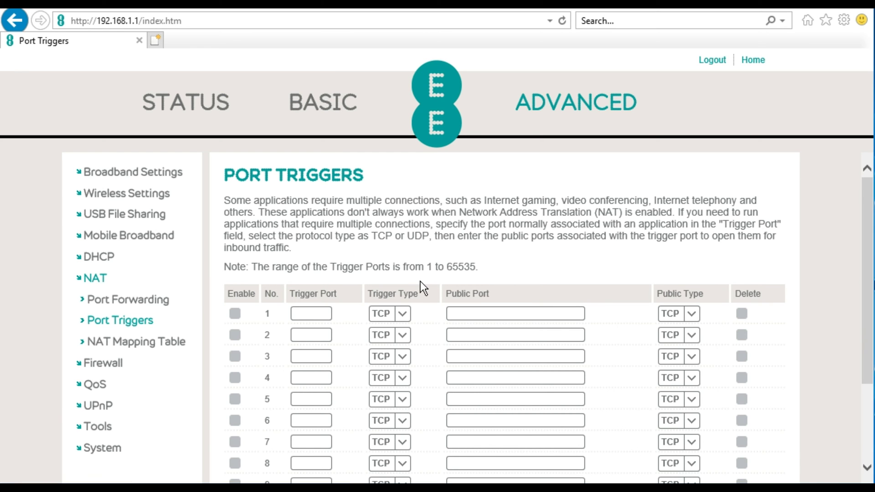
pyautogui.scroll(-3, 470, 250)
pyautogui.scroll(-2, 471, 250)
pyautogui.scroll(2, 458, 260)
pyautogui.click(458, 264)
pyautogui.scroll(2, 458, 264)
pyautogui.click(312, 313)
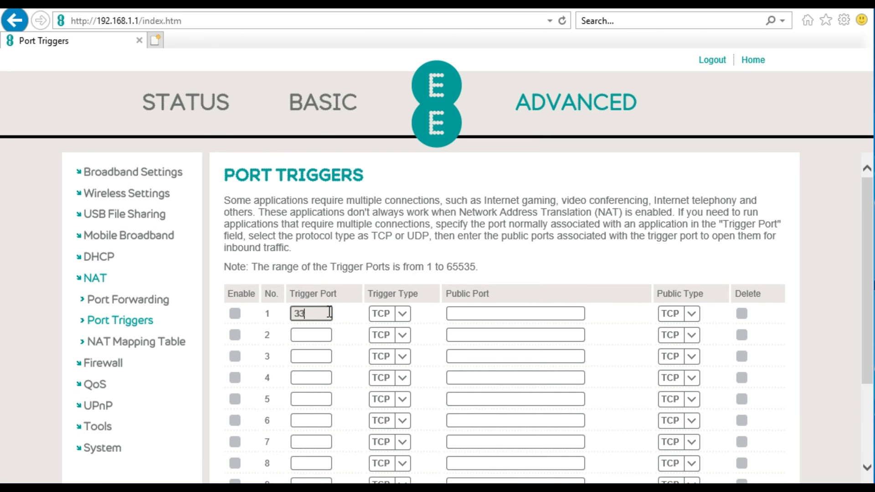
pyautogui.write('3389')
pyautogui.moveTo(329, 313); pyautogui.dragTo(283, 313)
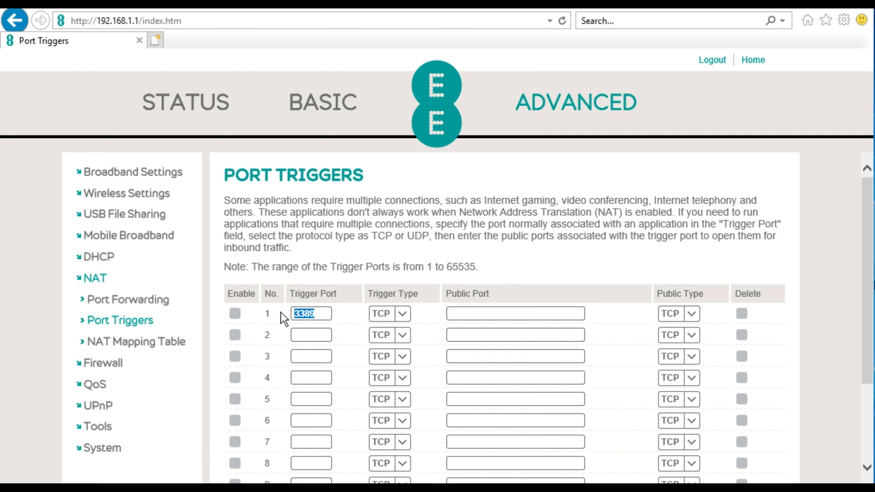
pyautogui.click(479, 312)
pyautogui.moveTo(331, 313); pyautogui.dragTo(252, 305)
pyautogui.press('BackSpace')
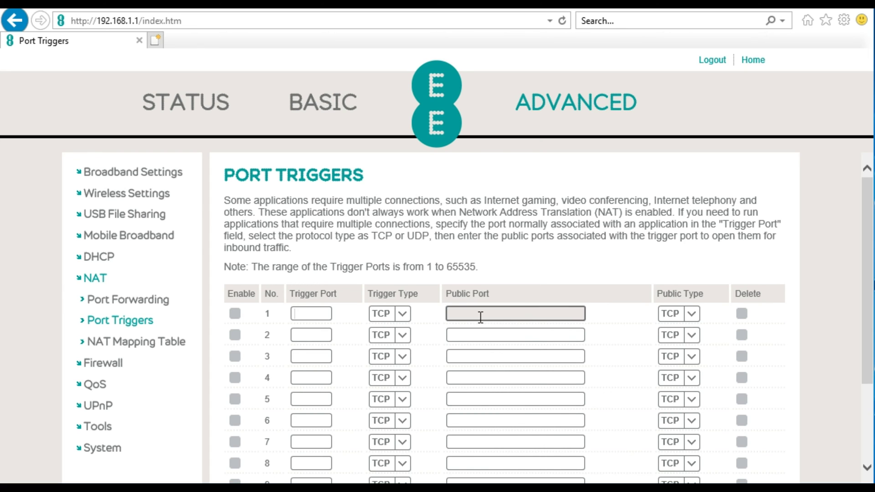
pyautogui.scroll(-2, 516, 315)
pyautogui.scroll(2, 477, 302)
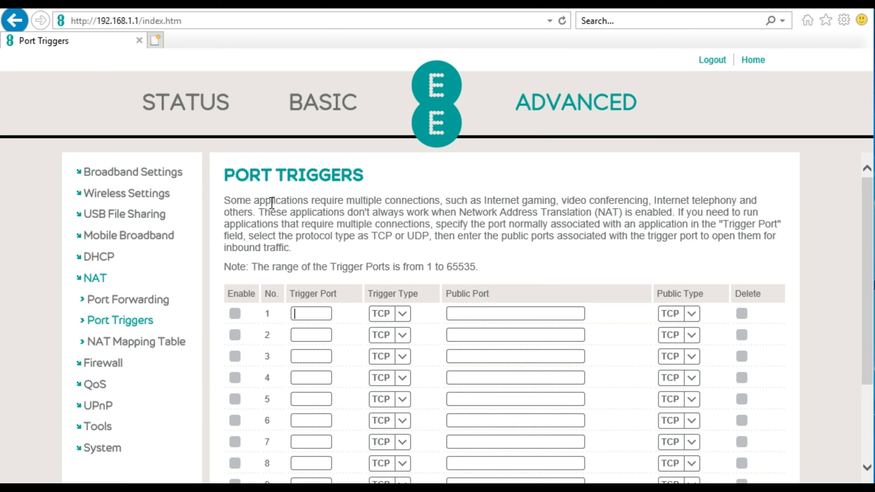
# Refresh the NAT Mapping Table, confirming it shows no current mappings.
pyautogui.click(140, 347)
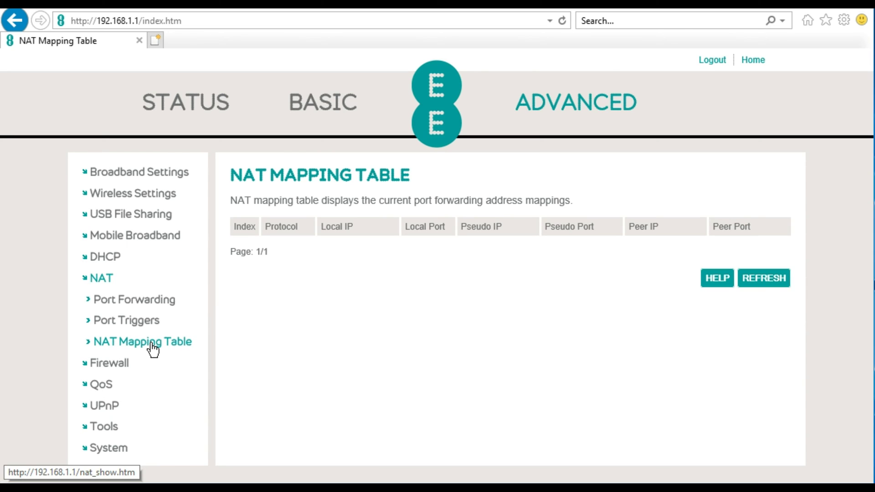
pyautogui.click(764, 278)
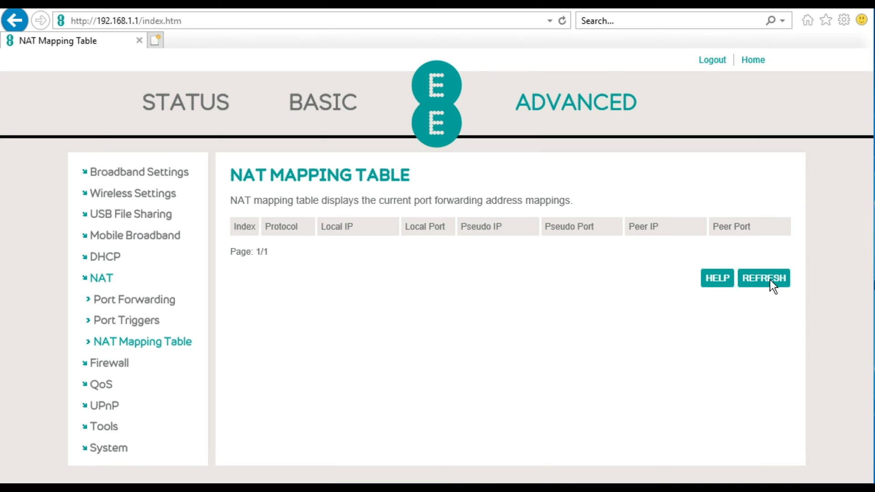
pyautogui.moveTo(245, 227); pyautogui.dragTo(643, 226)
pyautogui.click(740, 266)
# Go via Mobile Broadband and Firewall to Access Control, reading its description; no rules yet.
pyautogui.click(135, 235)
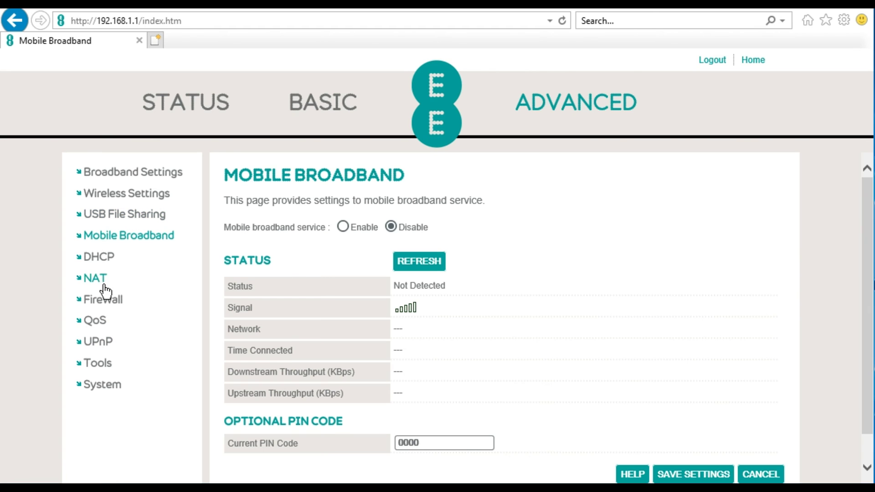
pyautogui.click(103, 299)
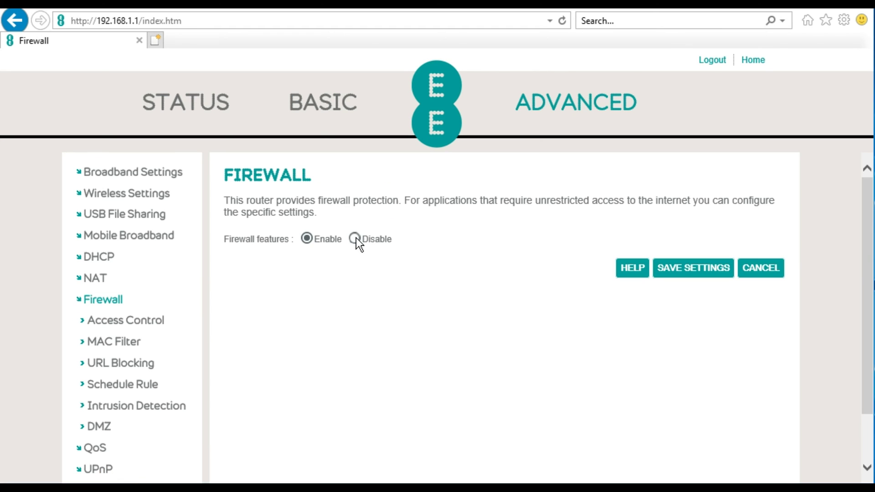
pyautogui.click(135, 320)
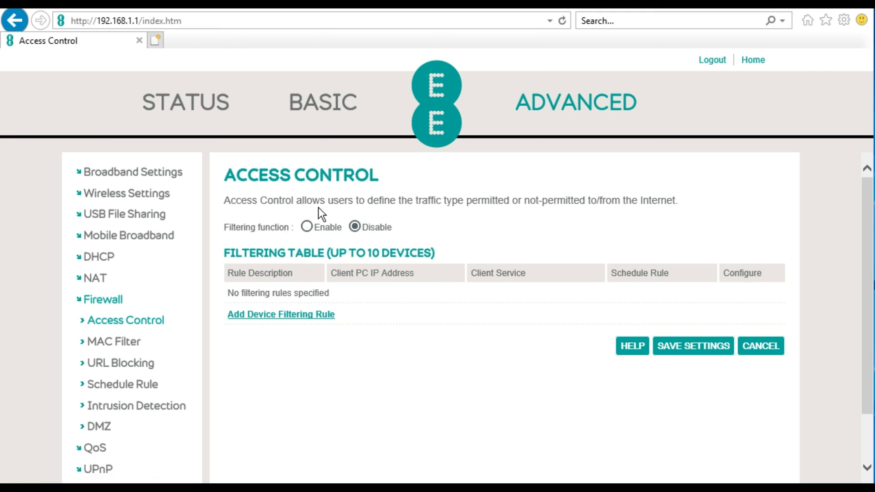
pyautogui.moveTo(356, 201); pyautogui.dragTo(543, 200)
pyautogui.click(564, 199)
pyautogui.moveTo(297, 201); pyautogui.dragTo(511, 200)
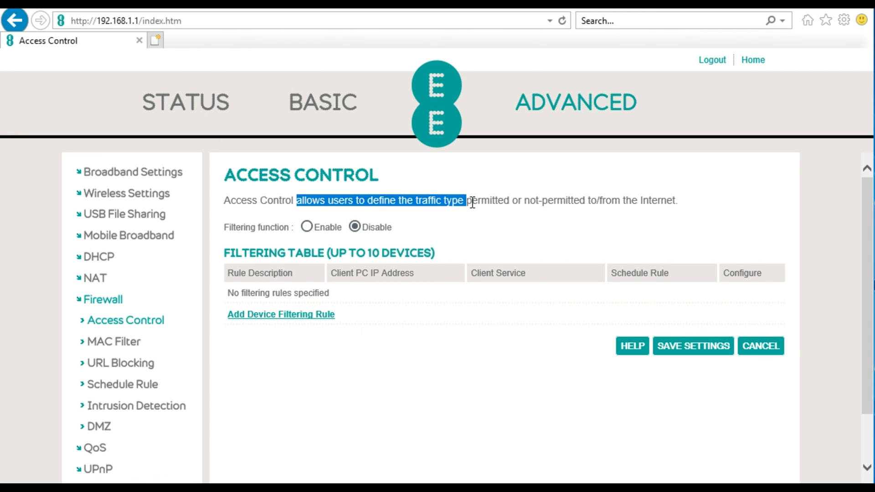
# Start a new device filtering rule and focus its client IP address fields.
pyautogui.click(283, 319)
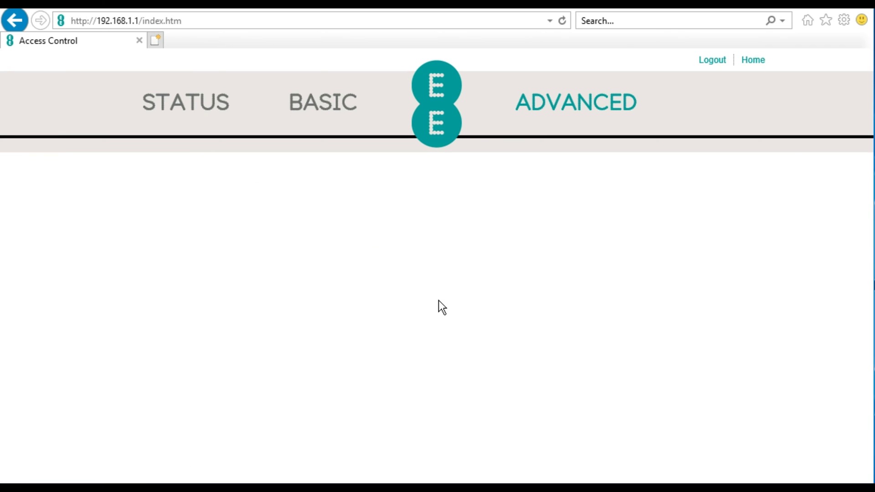
pyautogui.scroll(-1, 439, 300)
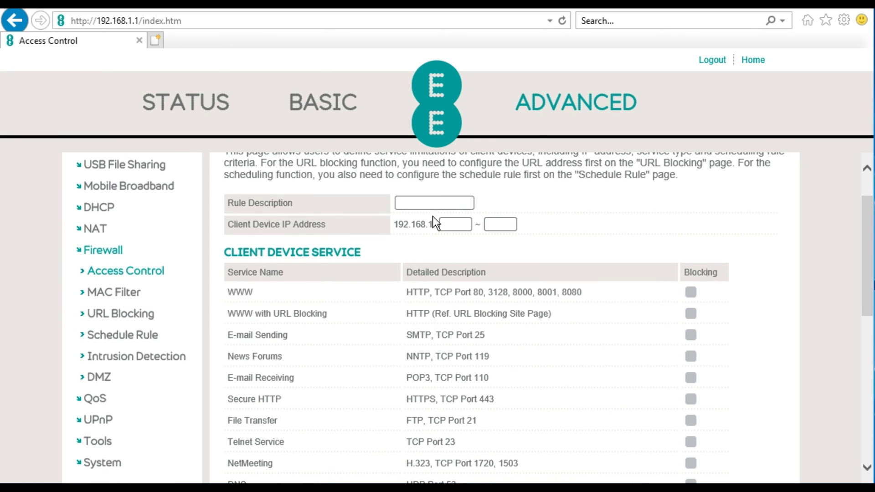
pyautogui.click(455, 224)
pyautogui.click(503, 226)
pyautogui.scroll(-2, 503, 235)
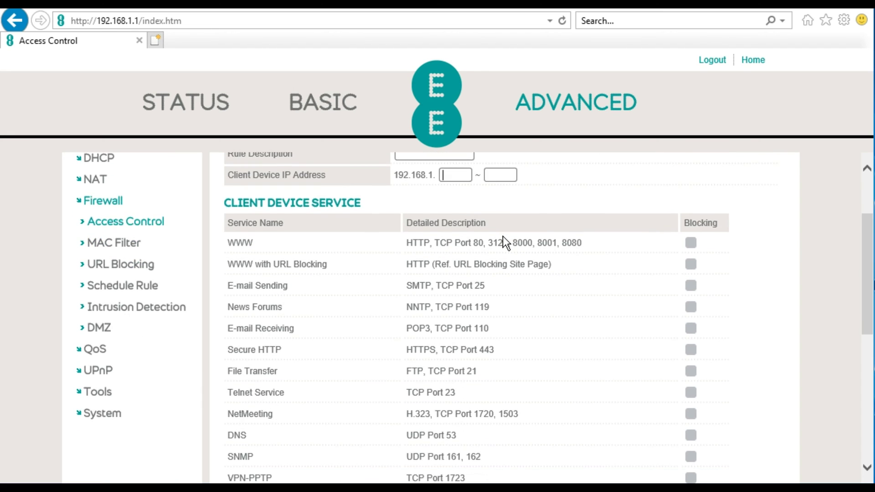
pyautogui.scroll(2, 683, 227)
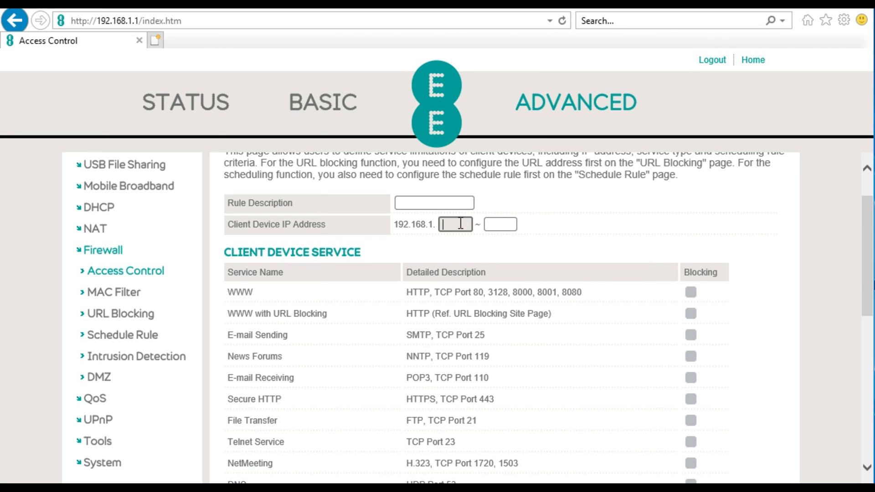
pyautogui.scroll(-3, 524, 221)
pyautogui.scroll(-1, 528, 223)
pyautogui.scroll(-3, 528, 223)
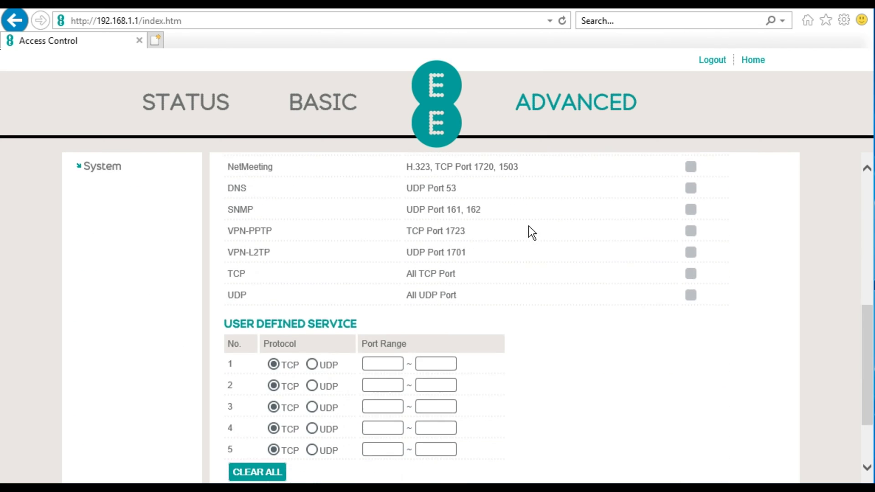
pyautogui.scroll(-2, 529, 227)
pyautogui.scroll(3, 574, 270)
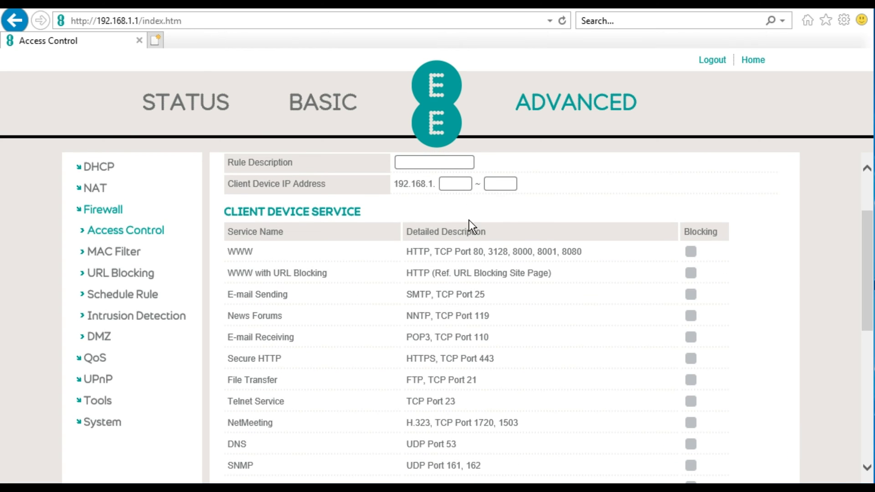
pyautogui.scroll(4, 469, 220)
pyautogui.click(457, 275)
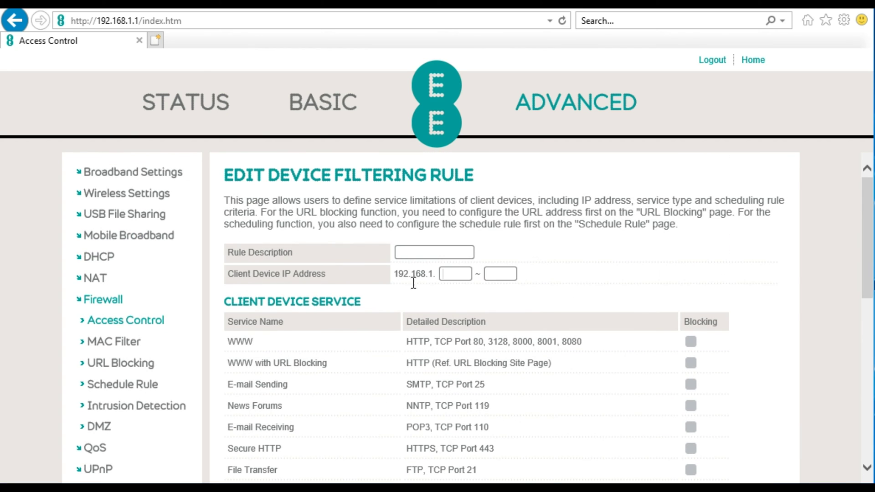
pyautogui.scroll(-1, 634, 334)
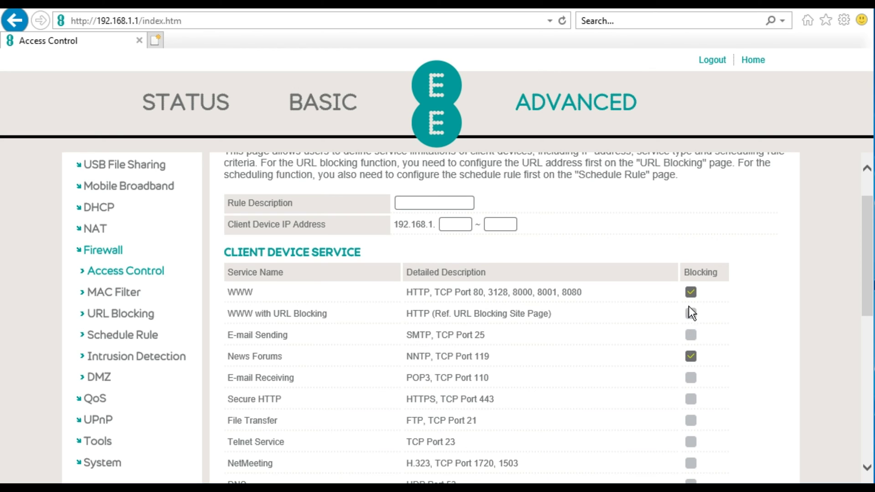
pyautogui.scroll(-4, 690, 354)
pyautogui.scroll(-1, 680, 345)
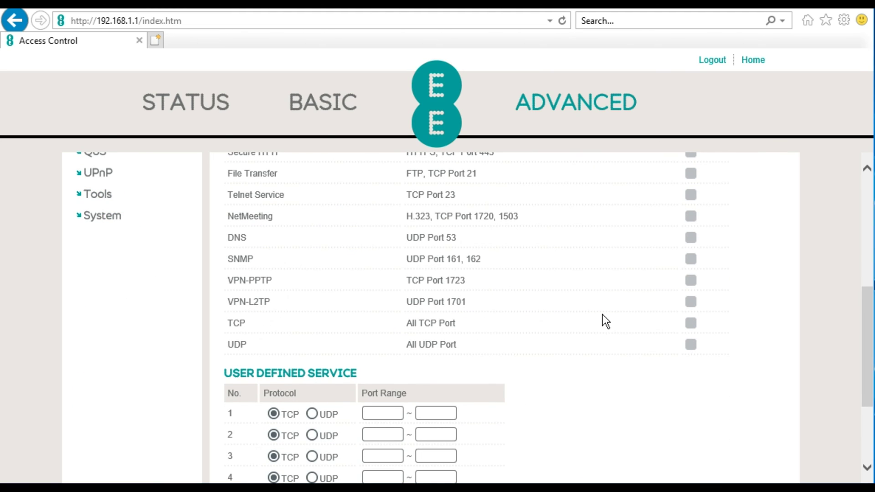
pyautogui.scroll(-1, 603, 311)
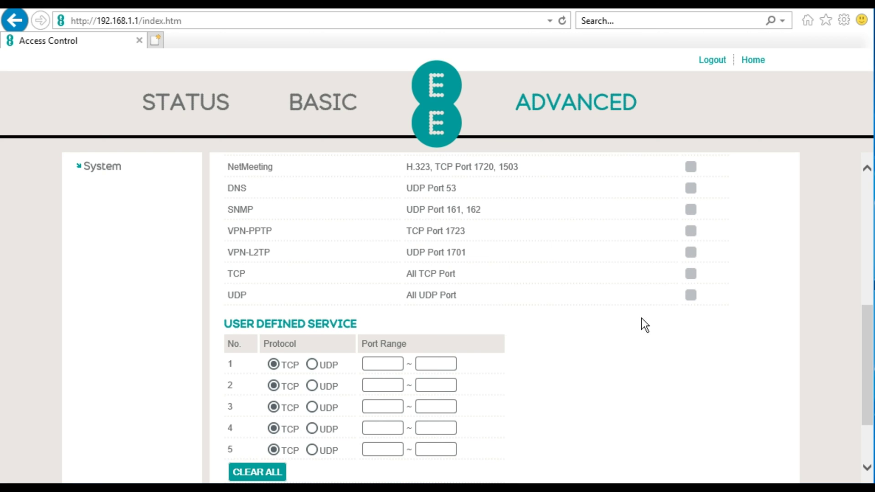
pyautogui.scroll(6, 632, 324)
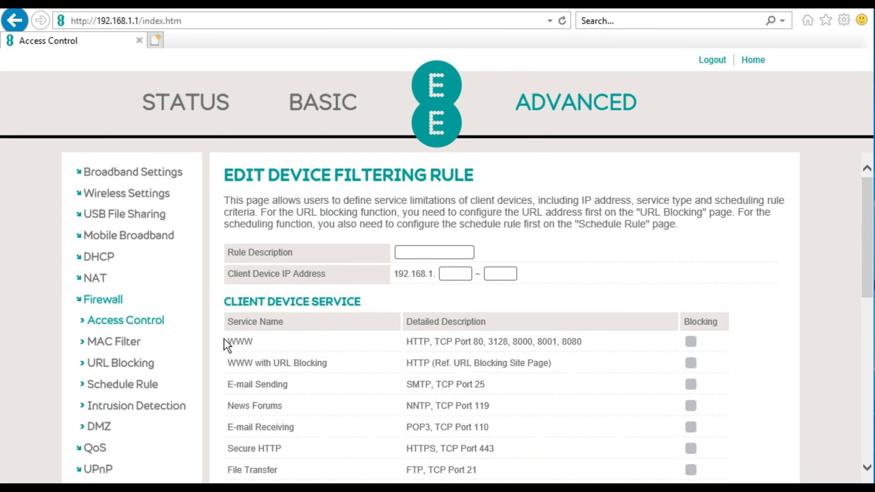
pyautogui.click(124, 342)
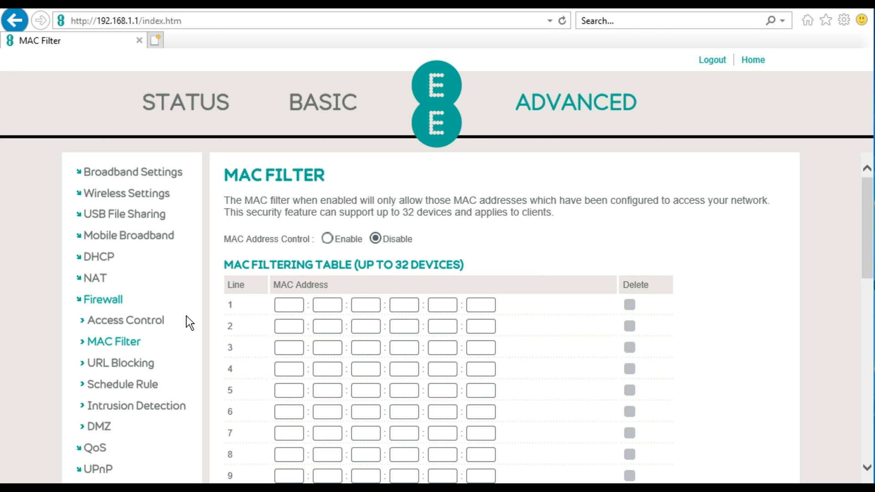
pyautogui.scroll(-2, 195, 316)
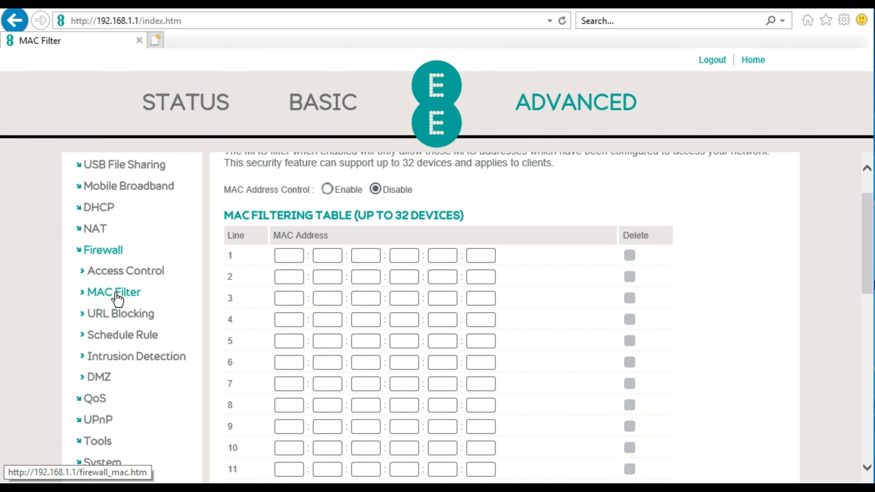
# Move on to URL Blocking, which has an empty site URL/keyword list.
pyautogui.click(128, 316)
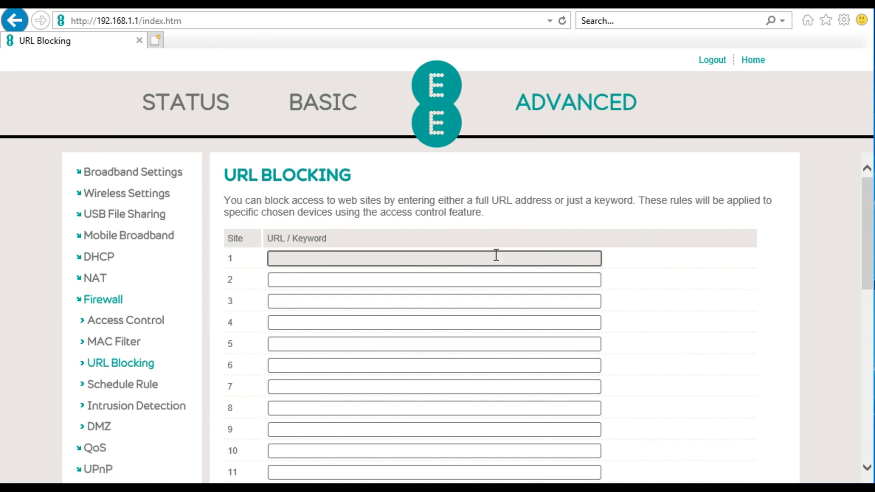
pyautogui.scroll(-3, 695, 282)
pyautogui.scroll(3, 694, 282)
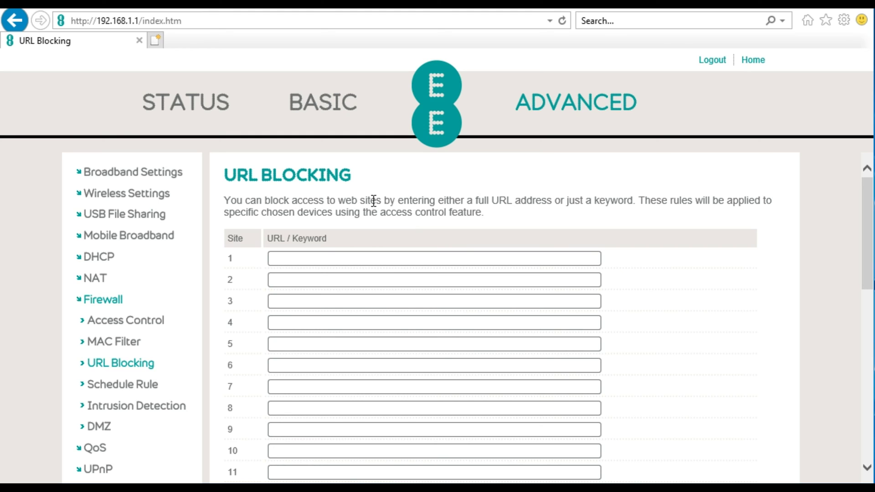
# Place the cursor in the first empty URL/keyword entry of the URL Blocking list.
pyautogui.click(325, 258)
pyautogui.scroll(-1, 669, 257)
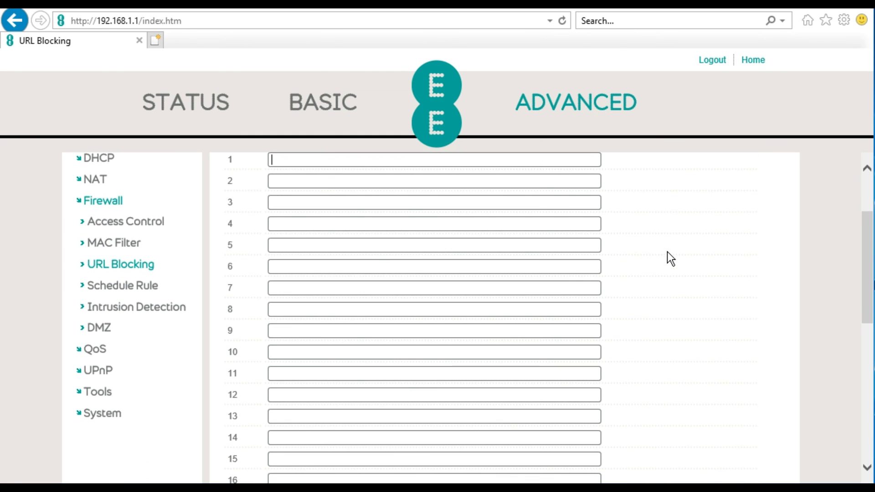
# Start a new schedule rule named 'test' with the comment 'test comment'.
pyautogui.click(123, 385)
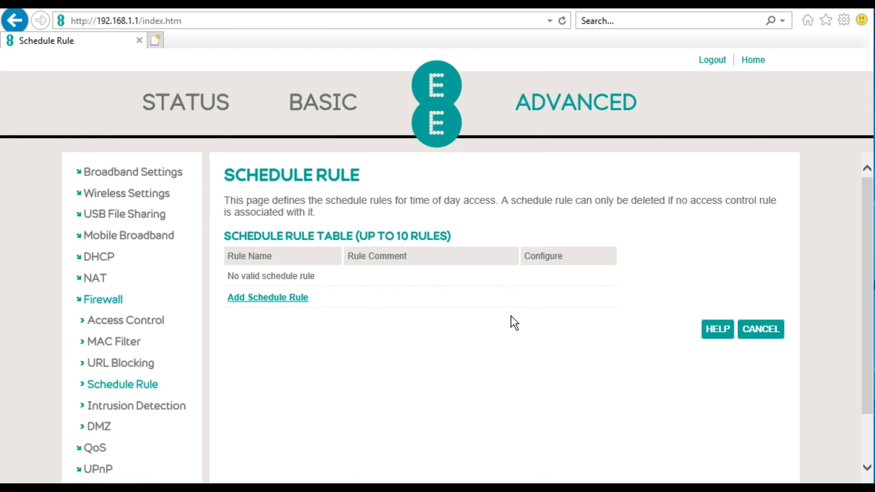
pyautogui.click(269, 297)
pyautogui.scroll(-3, 539, 294)
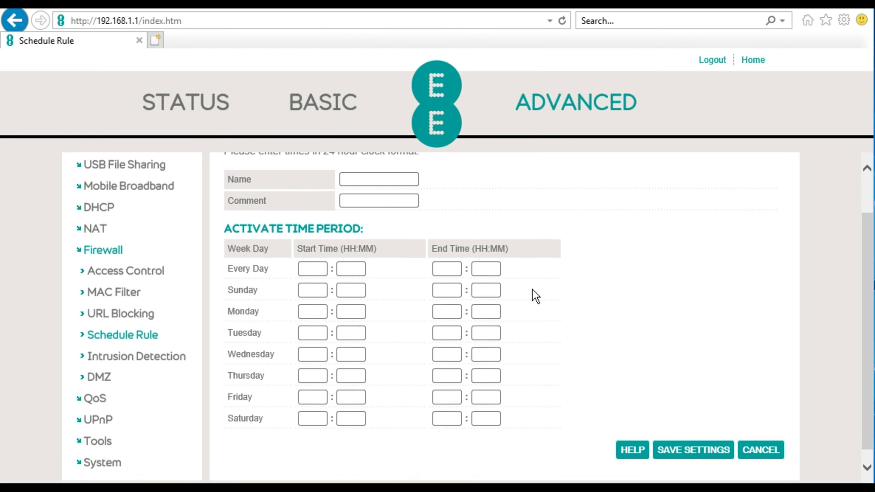
pyautogui.scroll(2, 567, 295)
pyautogui.scroll(-2, 572, 301)
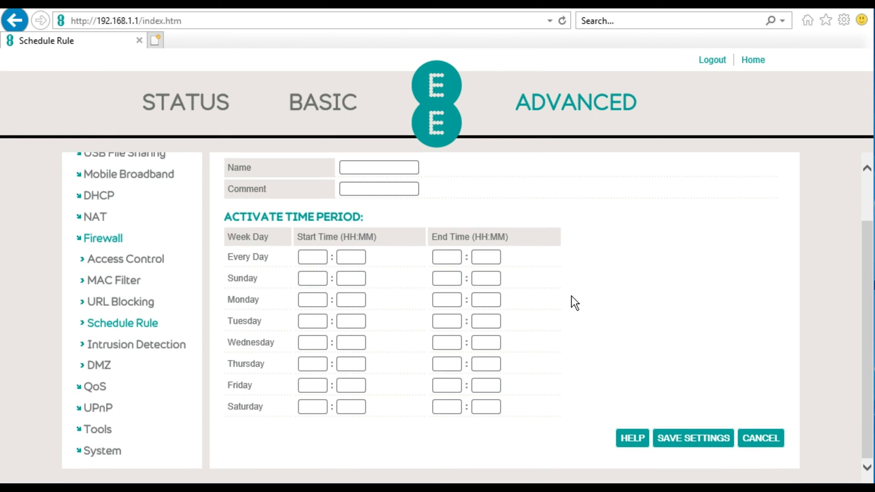
pyautogui.scroll(2, 571, 301)
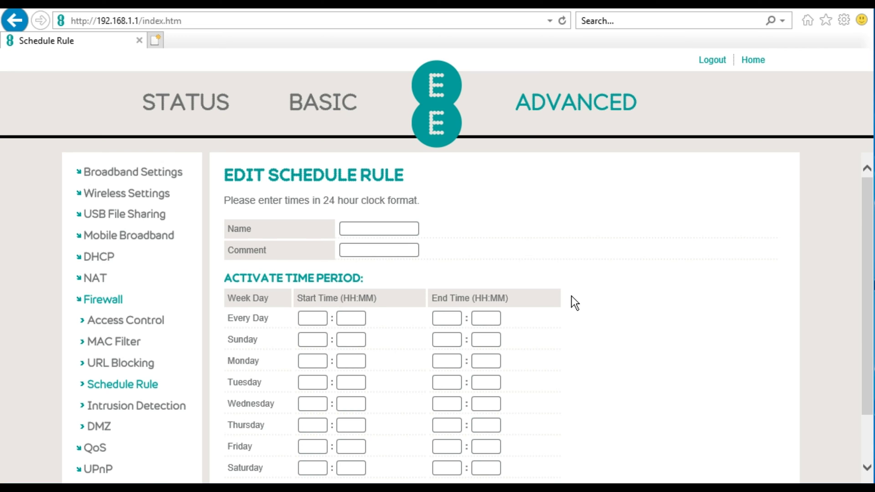
pyautogui.scroll(-2, 572, 301)
pyautogui.scroll(2, 573, 296)
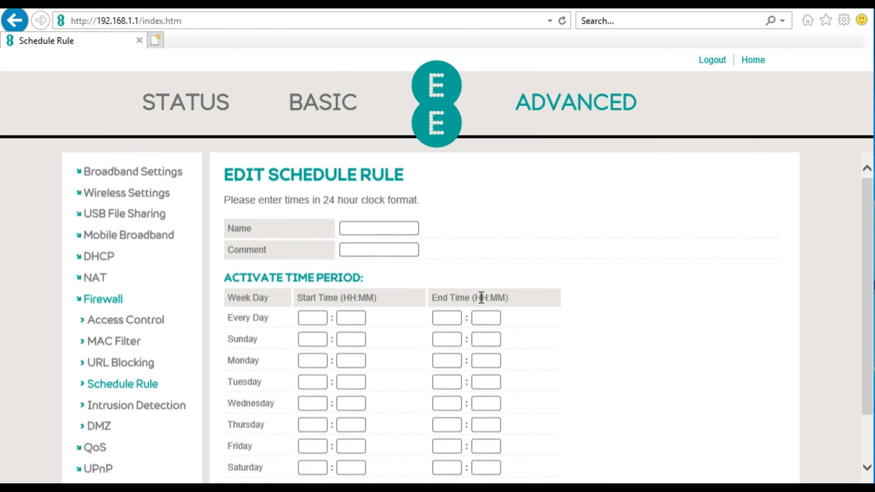
pyautogui.scroll(-2, 479, 301)
pyautogui.click(379, 179)
pyautogui.write('test')
pyautogui.click(379, 200)
pyautogui.write('test')
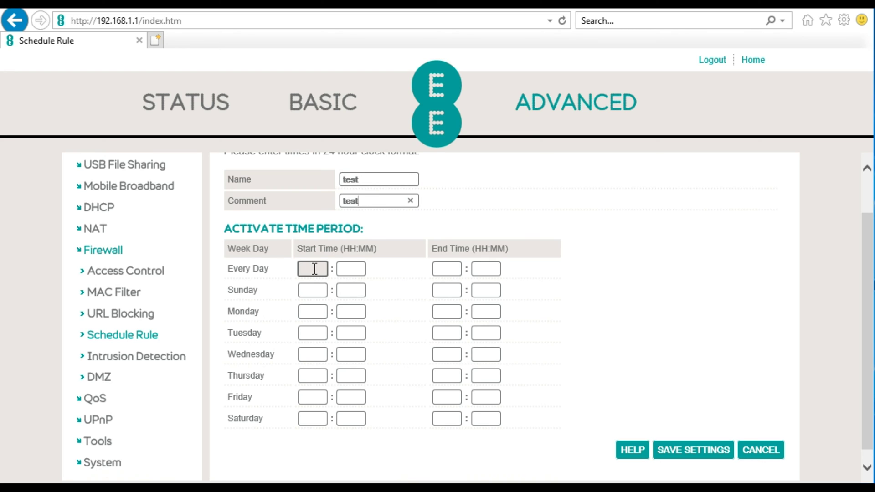
pyautogui.write(' comment')
# Make the rule active every day from 23:30 to 23:59 and save it.
pyautogui.click(313, 270)
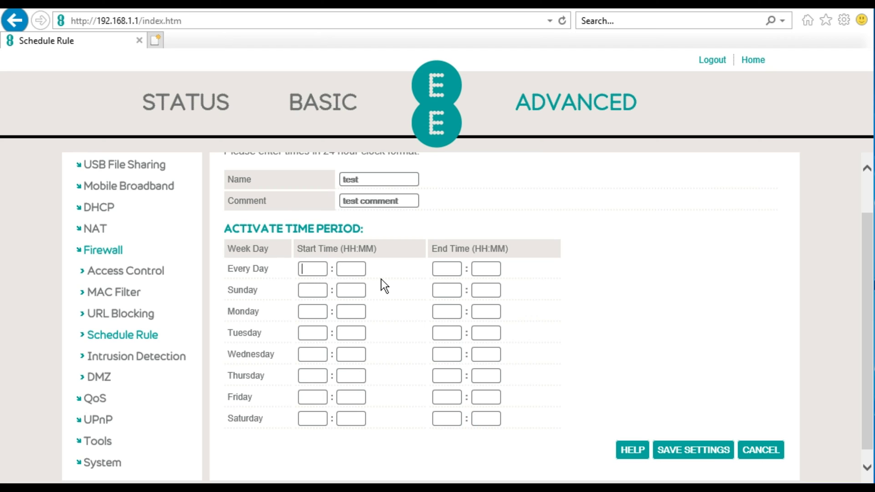
pyautogui.write('23')
pyautogui.click(351, 270)
pyautogui.write('30')
pyautogui.click(447, 269)
pyautogui.write('23')
pyautogui.click(487, 268)
pyautogui.write('59')
pyautogui.click(693, 450)
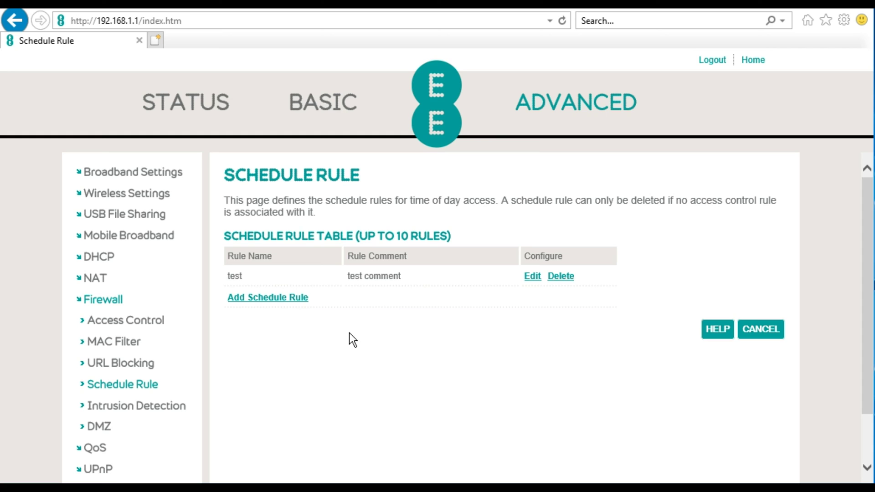
# Choose 'test' as a new access-control rule's schedule, then delete the 'test' schedule rule.
pyautogui.click(125, 320)
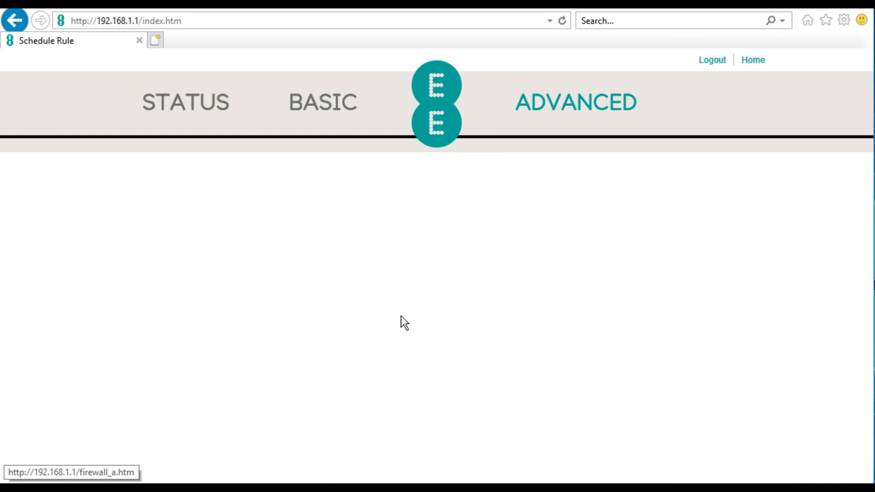
pyautogui.click(293, 316)
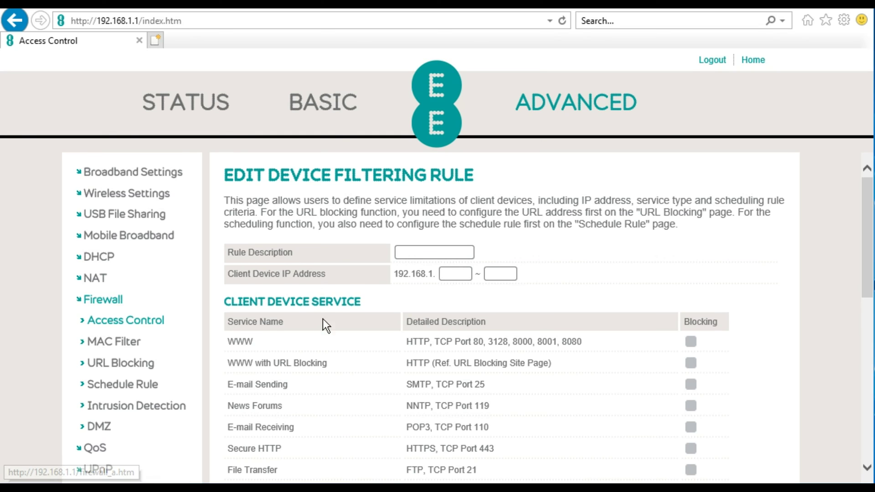
pyautogui.scroll(-1, 333, 320)
pyautogui.scroll(-5, 334, 320)
pyautogui.scroll(-5, 365, 286)
pyautogui.click(459, 413)
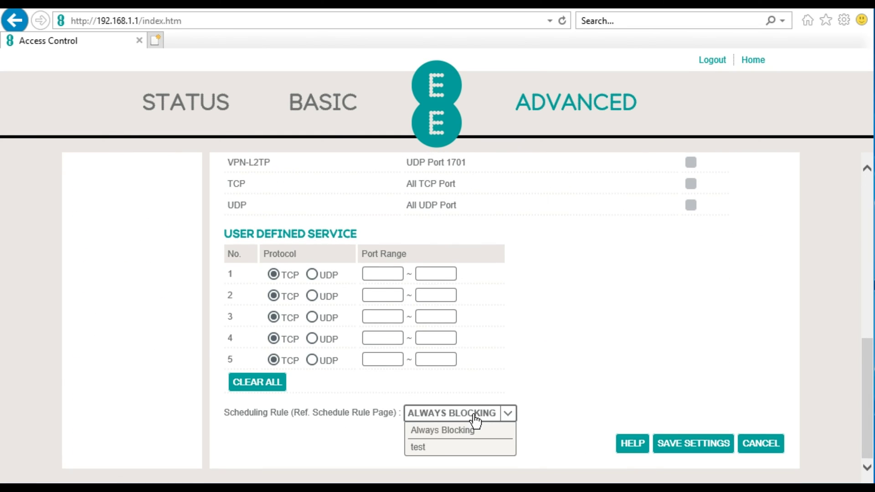
pyautogui.click(376, 443)
pyautogui.click(480, 417)
pyautogui.click(434, 451)
pyautogui.scroll(5, 358, 440)
pyautogui.scroll(5, 273, 342)
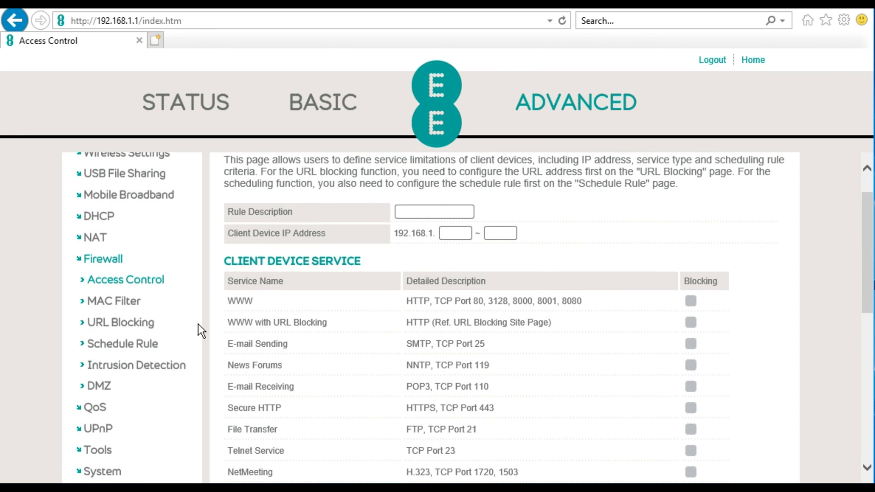
pyautogui.click(123, 343)
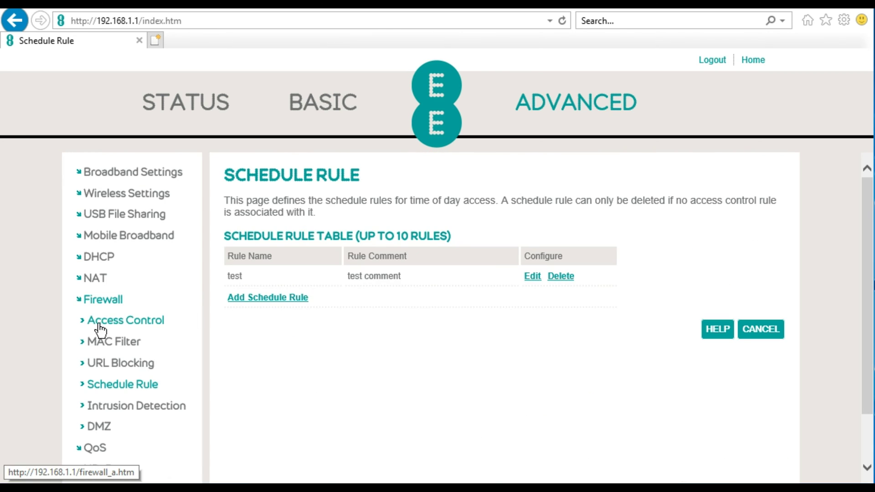
pyautogui.click(561, 276)
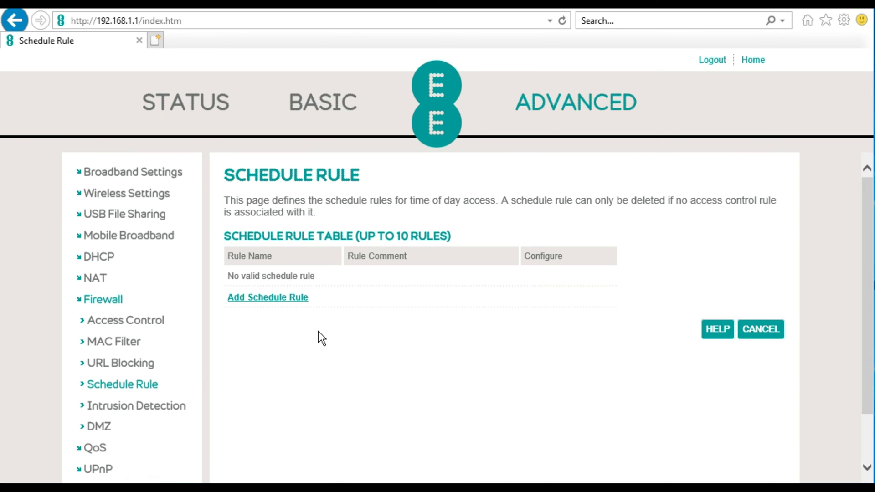
# On Intrusion Detection, switch Discard Ping To WAN Interface to Disable.
pyautogui.click(137, 406)
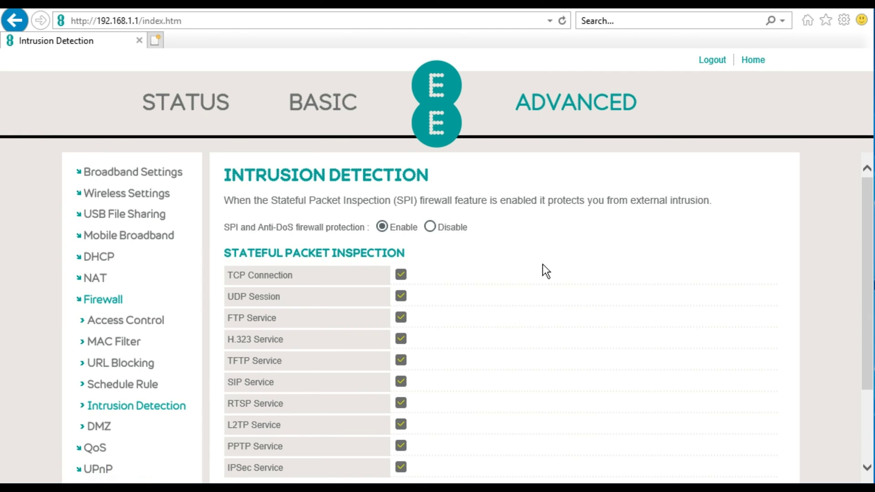
pyautogui.scroll(-2, 543, 268)
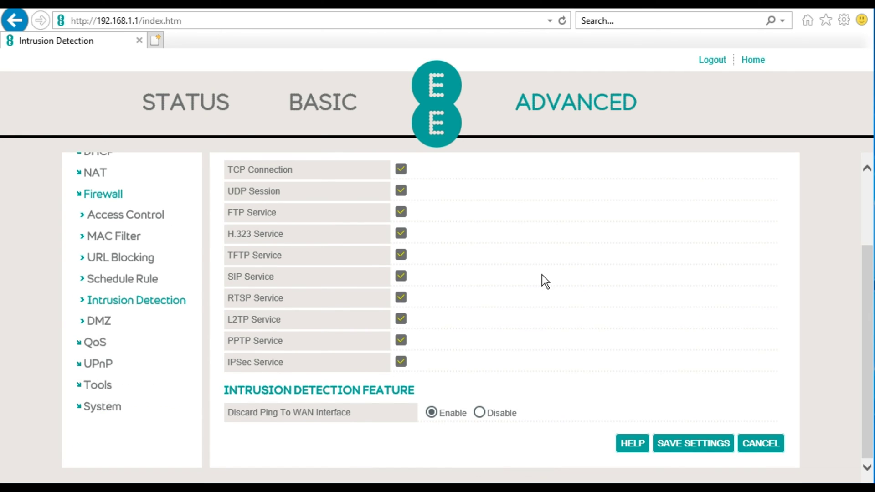
pyautogui.moveTo(243, 392)
pyautogui.mouseDown()
pyautogui.moveTo(308, 412)
pyautogui.moveTo(299, 395)
pyautogui.mouseUp()
pyautogui.click(336, 412)
pyautogui.click(340, 410)
pyautogui.moveTo(229, 413); pyautogui.dragTo(350, 413)
pyautogui.click(479, 413)
pyautogui.moveTo(228, 414); pyautogui.dragTo(351, 413)
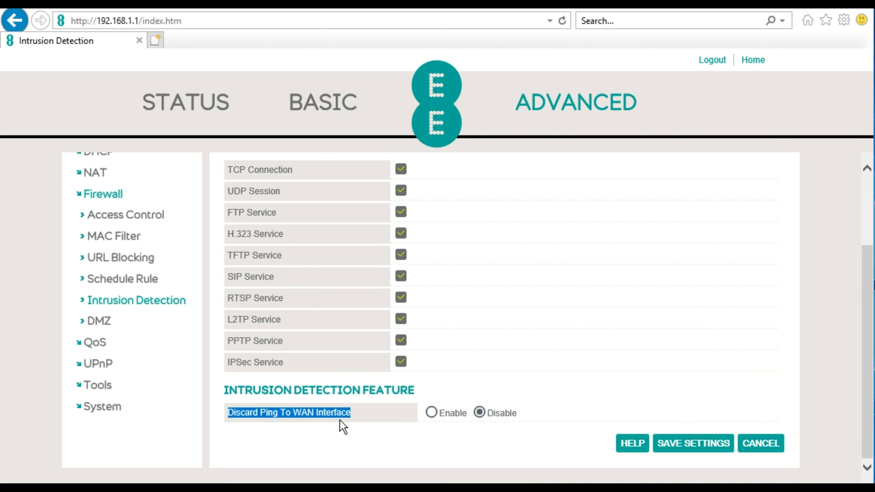
pyautogui.scroll(3, 348, 419)
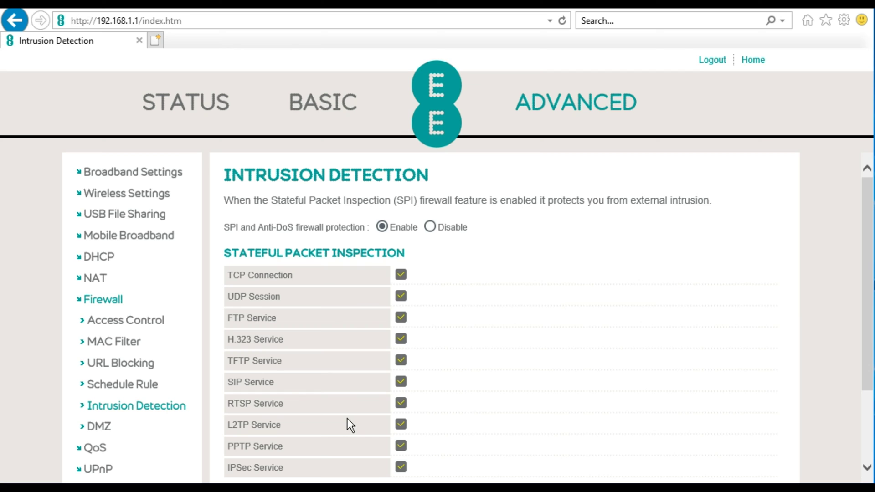
pyautogui.scroll(-3, 416, 272)
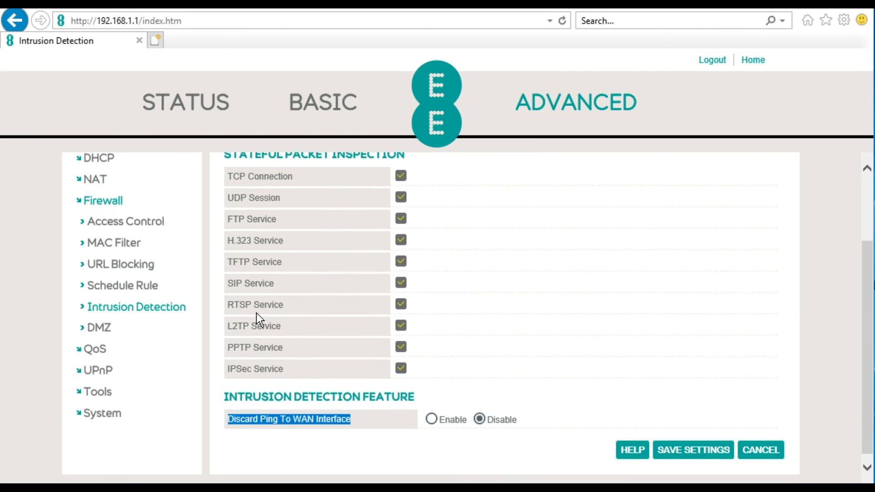
pyautogui.click(99, 328)
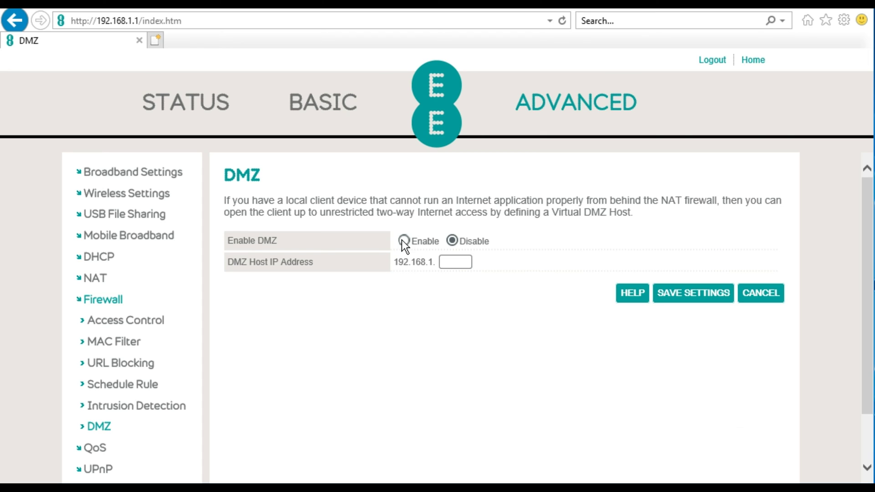
pyautogui.click(405, 242)
pyautogui.click(455, 263)
pyautogui.write('99')
pyautogui.click(510, 242)
pyautogui.scroll(-1, 450, 338)
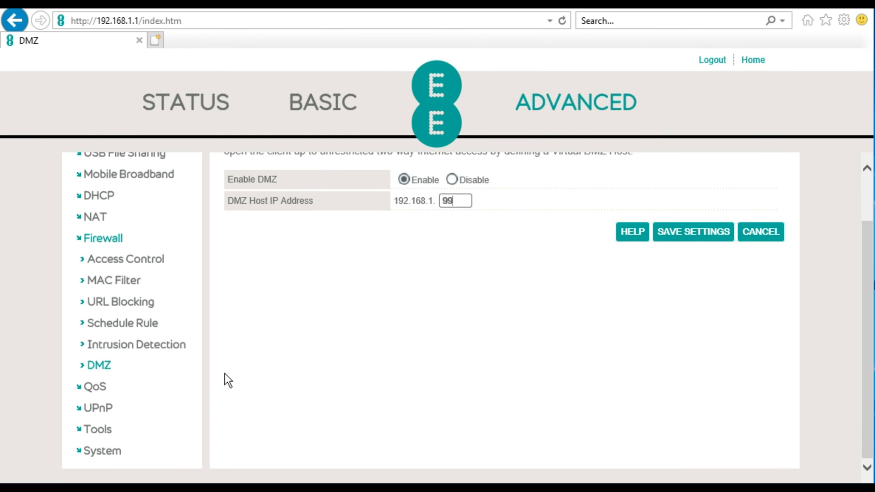
# Browse QoS Traffic Mapping, the Add Traffic Class form and Diffserv Groups, then return to QoS.
pyautogui.click(92, 387)
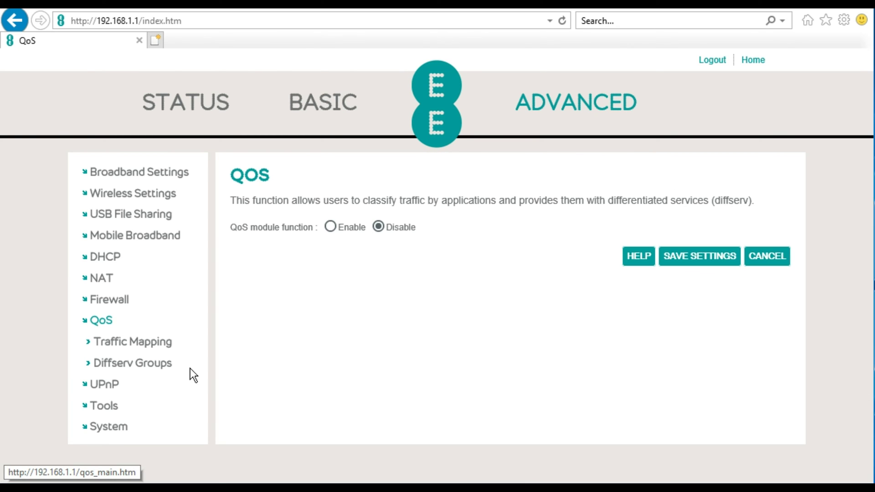
pyautogui.click(133, 342)
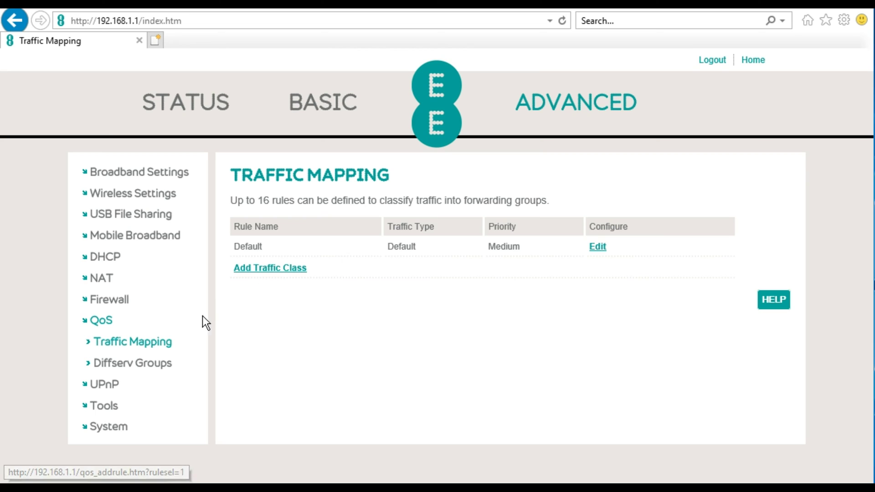
pyautogui.click(277, 267)
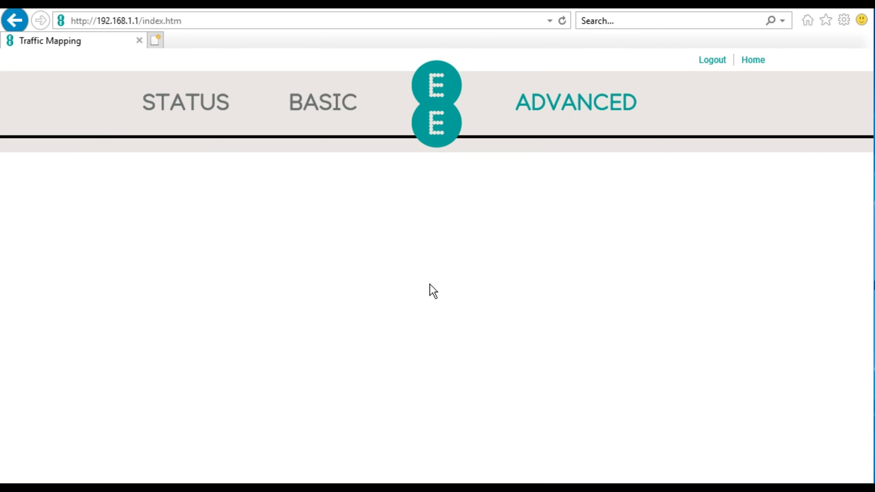
pyautogui.click(414, 261)
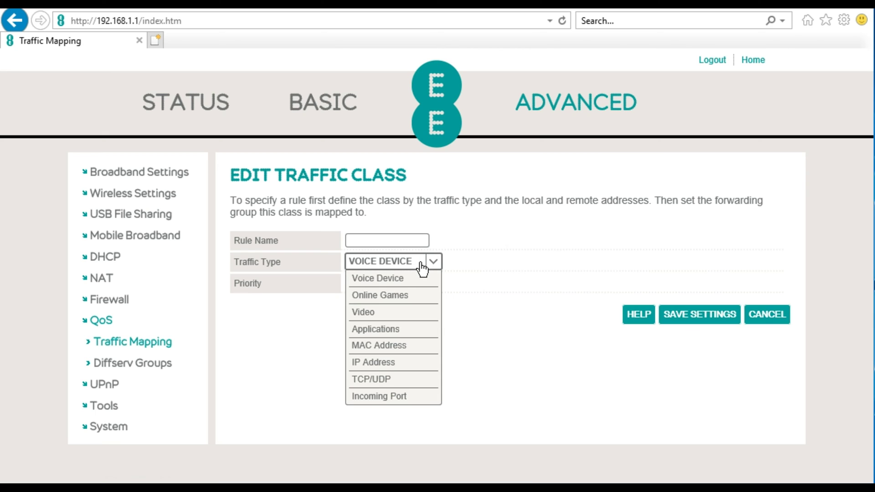
pyautogui.click(422, 266)
pyautogui.click(400, 282)
pyautogui.click(387, 240)
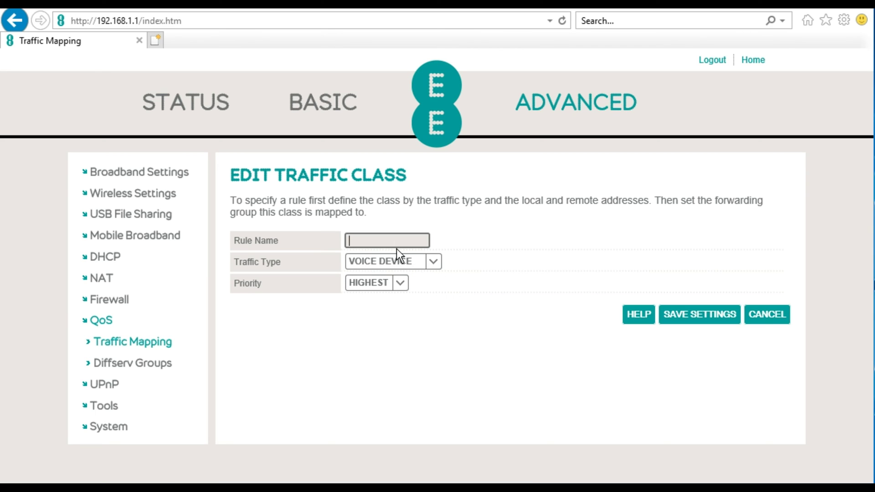
pyautogui.click(133, 363)
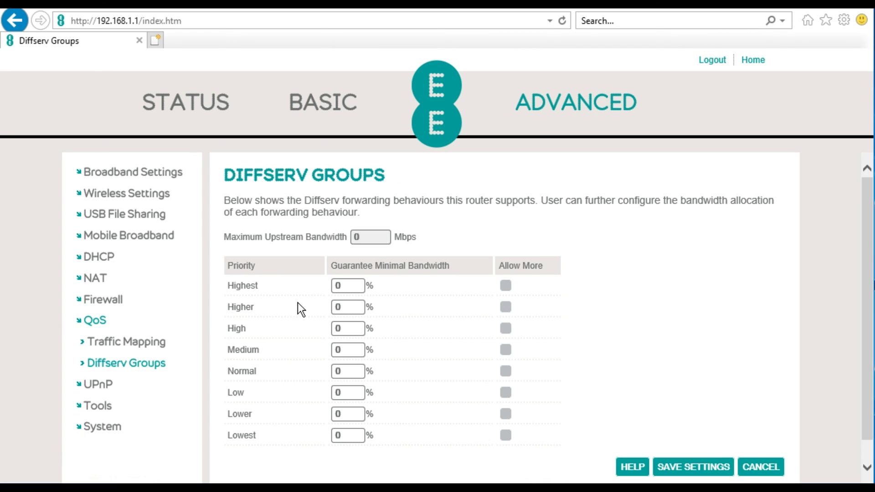
pyautogui.click(106, 341)
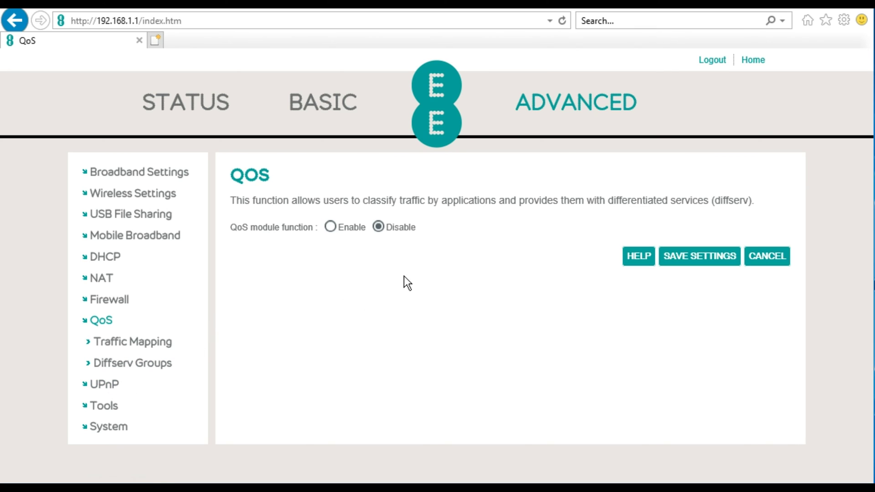
# View the UPnP page, where the UPnP module function is enabled.
pyautogui.click(104, 385)
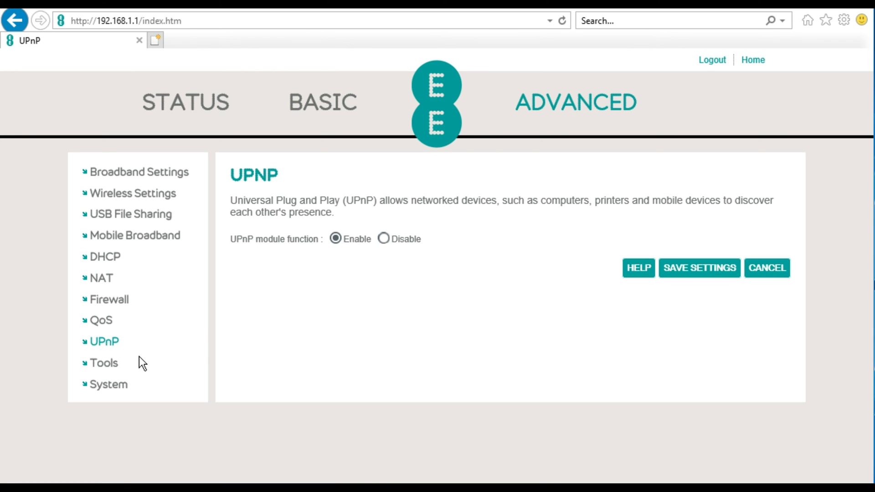
# Back up the configuration from Tools > Configuration as backup.bin in Downloads, then open the file.
pyautogui.click(103, 363)
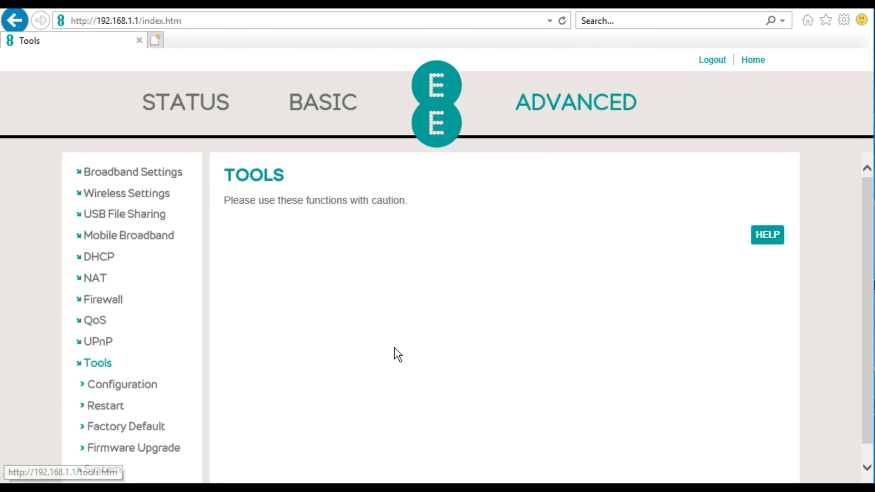
pyautogui.scroll(-1, 196, 345)
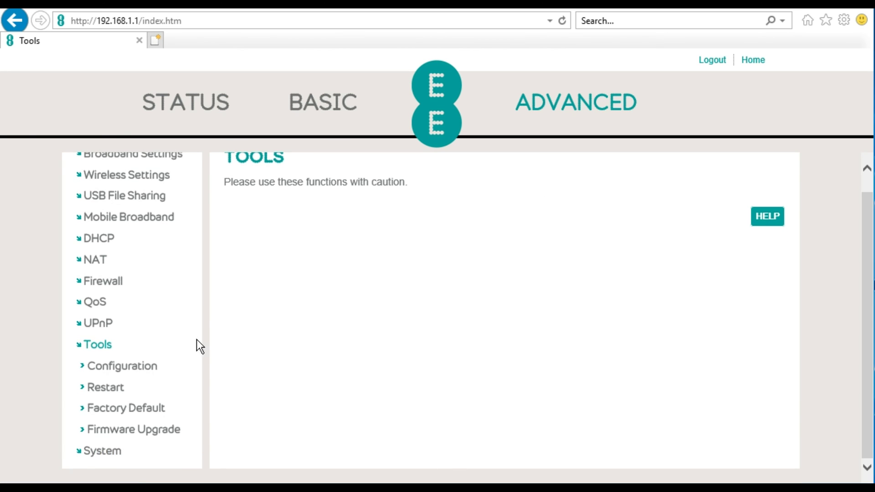
pyautogui.click(121, 367)
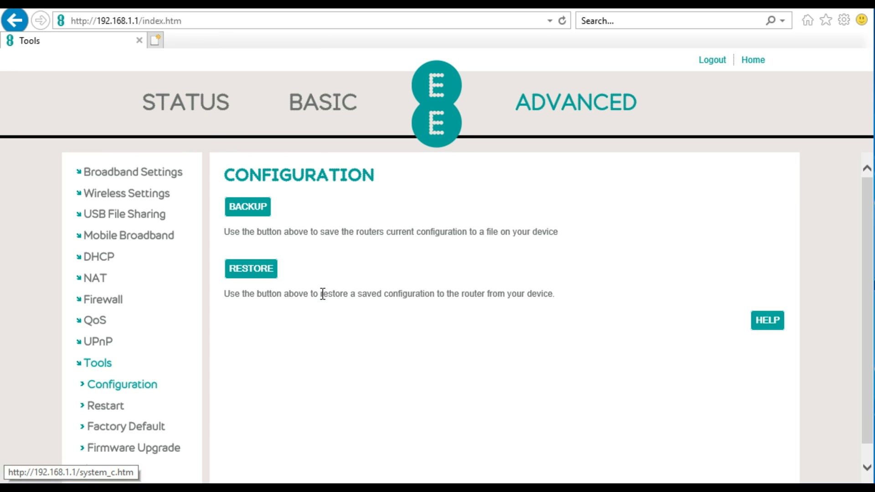
pyautogui.click(261, 216)
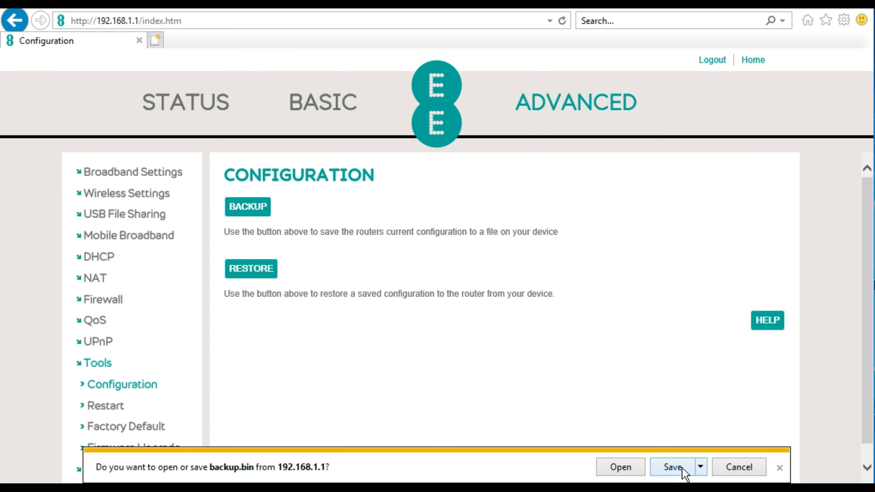
pyautogui.click(700, 467)
pyautogui.click(675, 479)
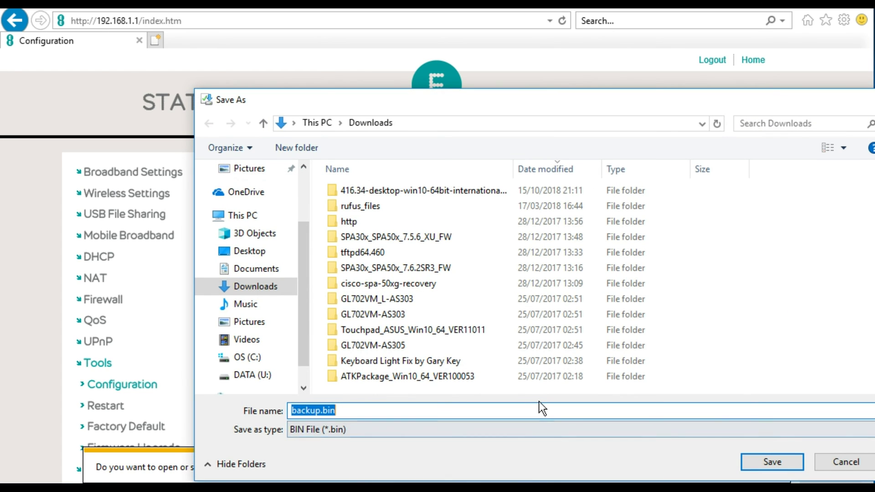
pyautogui.click(772, 462)
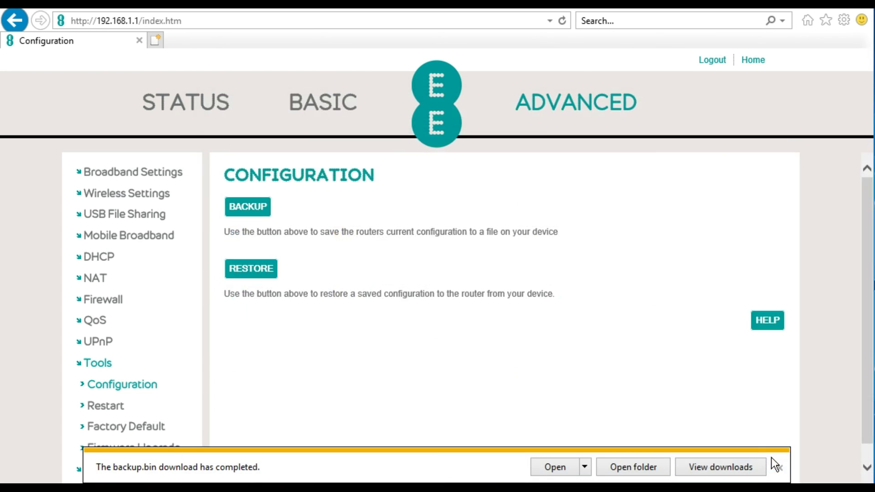
pyautogui.click(554, 467)
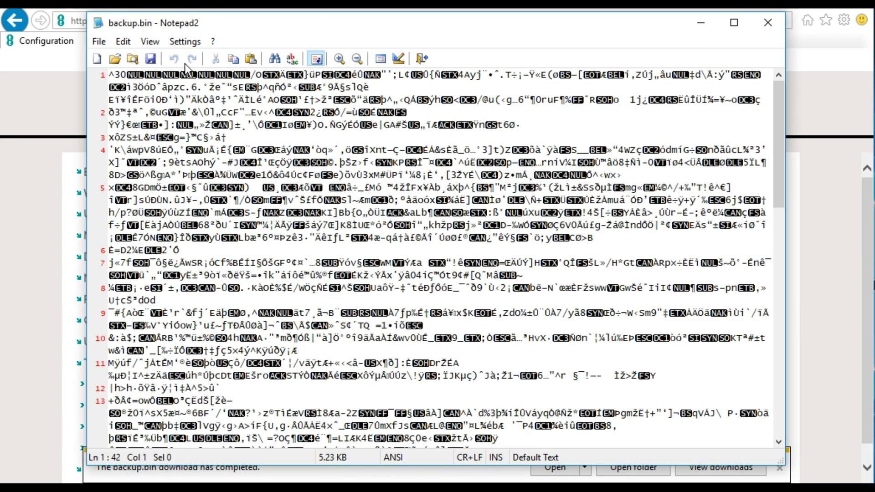
pyautogui.moveTo(778, 103); pyautogui.dragTo(743, 338)
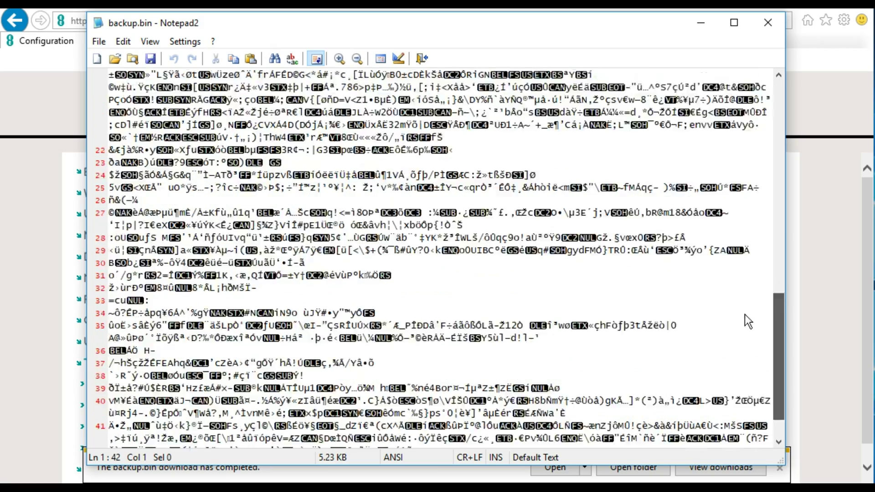
pyautogui.scroll(10, 745, 306)
# Close the Notepad2 window showing backup.bin's unreadable binary data.
pyautogui.click(768, 22)
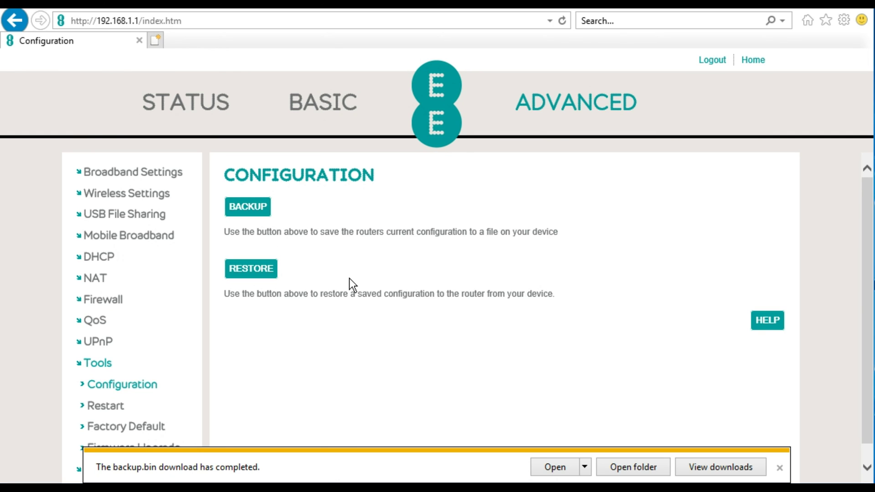
pyautogui.scroll(-1, 350, 279)
# View the Restart, Factory Default and Firmware Upgrade pages, dismissing the download bar.
pyautogui.click(105, 390)
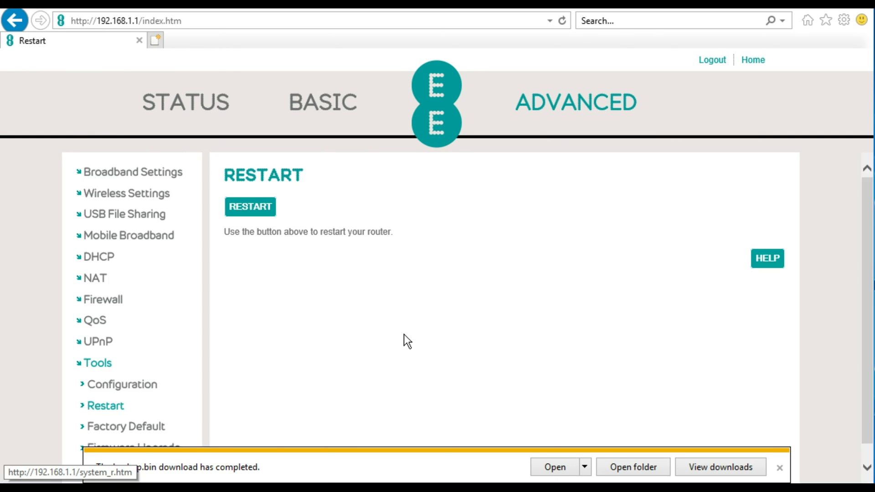
pyautogui.scroll(-1, 408, 334)
pyautogui.click(780, 467)
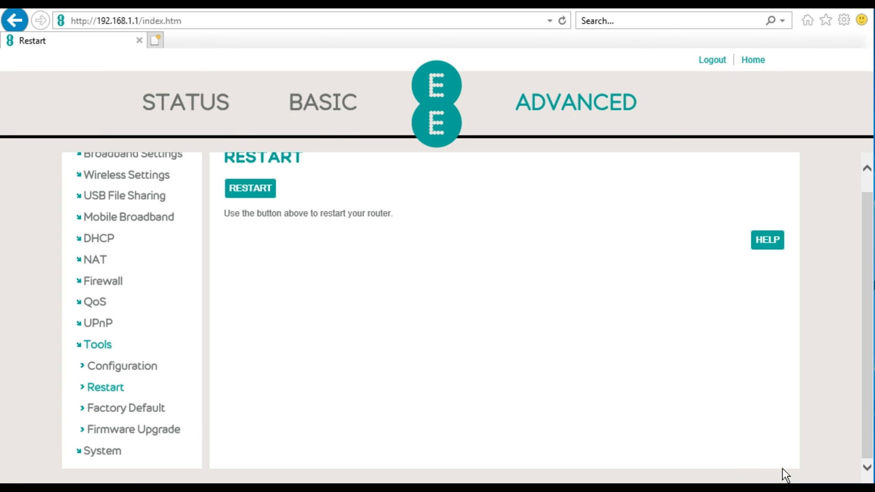
pyautogui.click(145, 415)
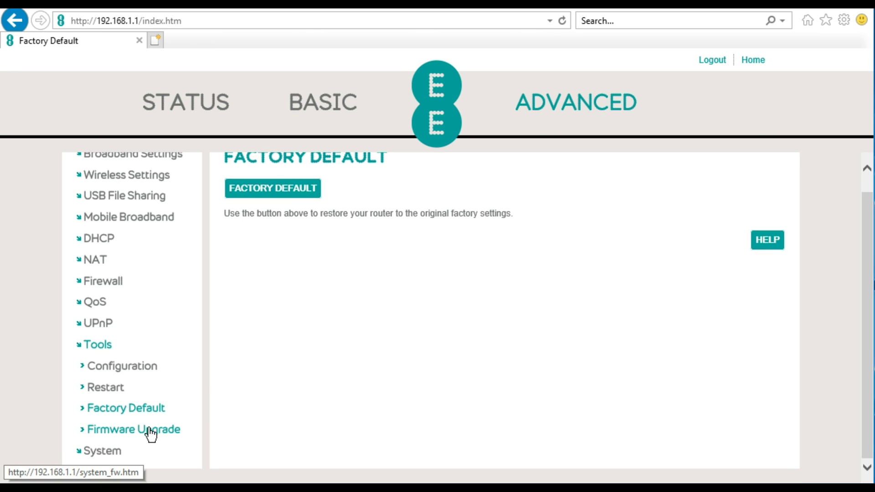
pyautogui.click(148, 429)
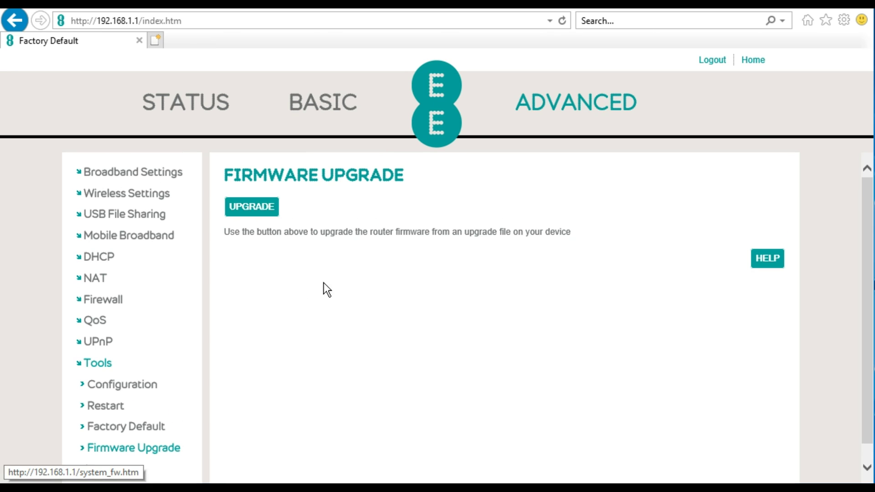
pyautogui.click(268, 217)
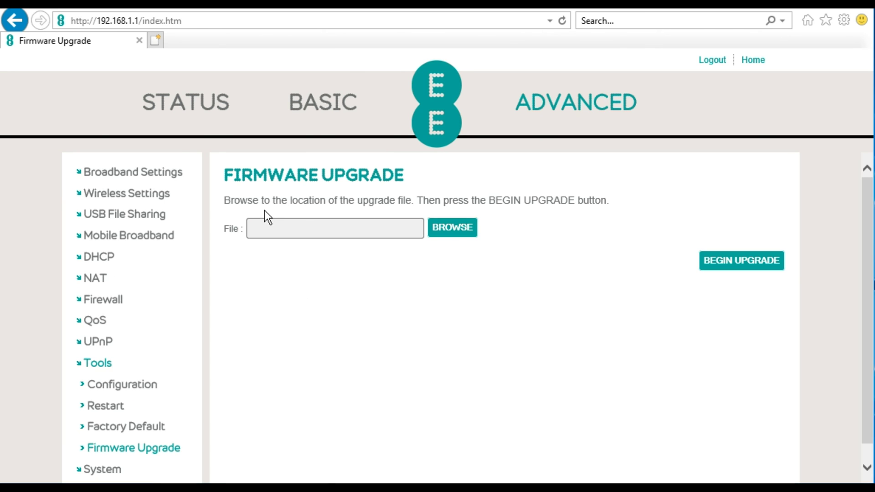
pyautogui.scroll(-1, 452, 228)
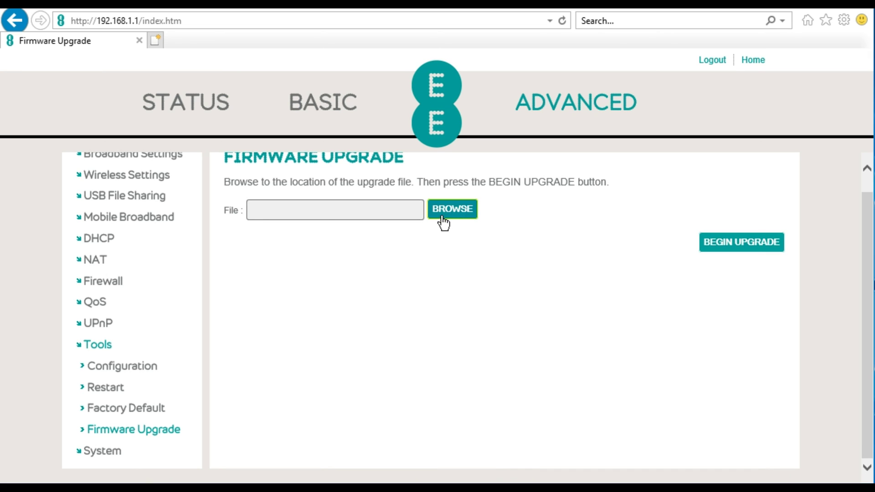
pyautogui.scroll(1, 435, 233)
pyautogui.scroll(-1, 435, 235)
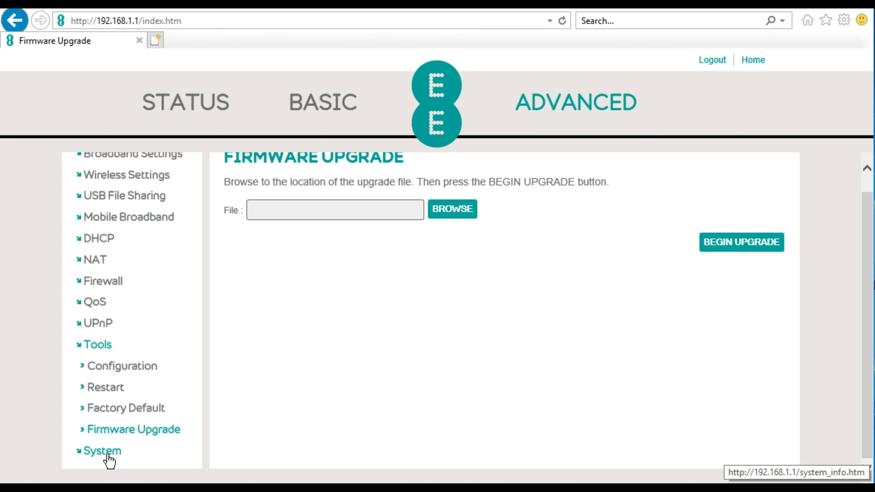
# Check System info (code A2pD035b.d23i, serial J532144675), Time Settings, and Password Settings.
pyautogui.click(102, 451)
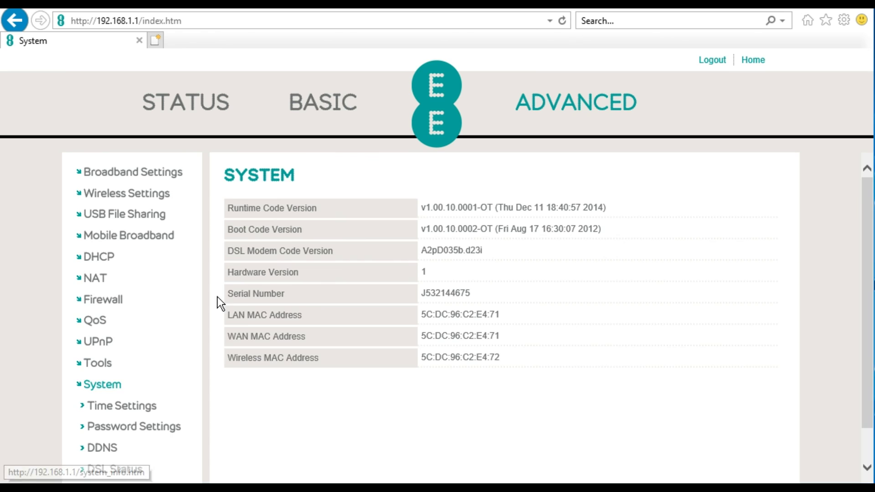
pyautogui.scroll(-1, 247, 297)
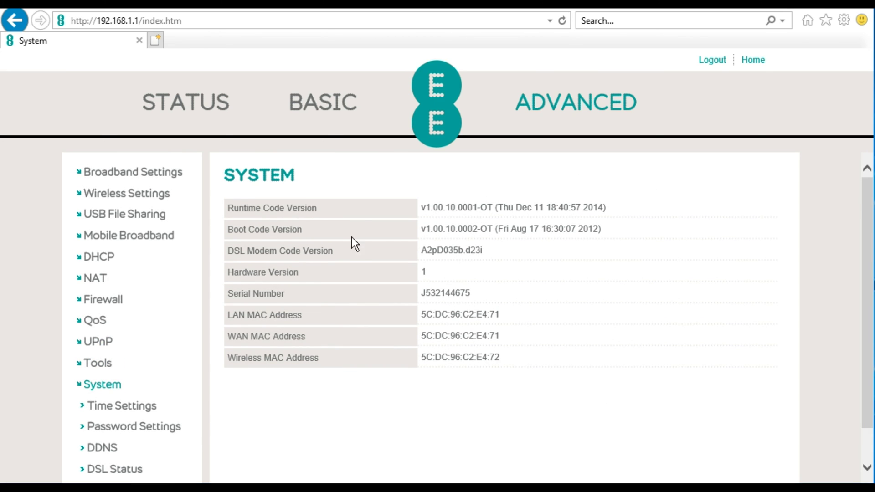
pyautogui.moveTo(484, 251)
pyautogui.mouseDown()
pyautogui.moveTo(422, 250)
pyautogui.moveTo(482, 251)
pyautogui.mouseUp()
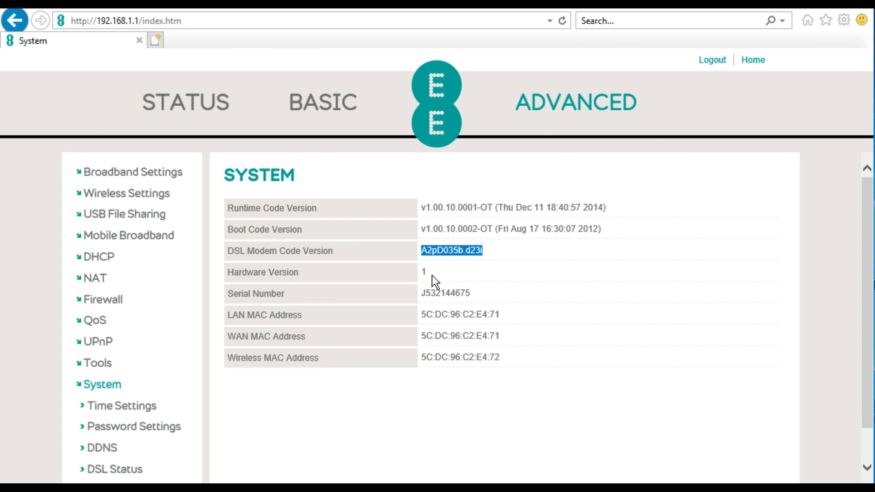
pyautogui.doubleClick(445, 293)
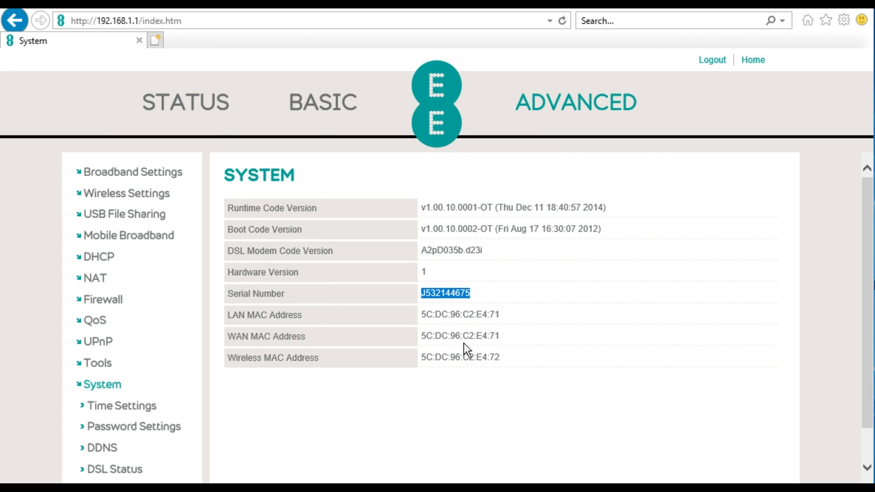
pyautogui.scroll(-1, 376, 350)
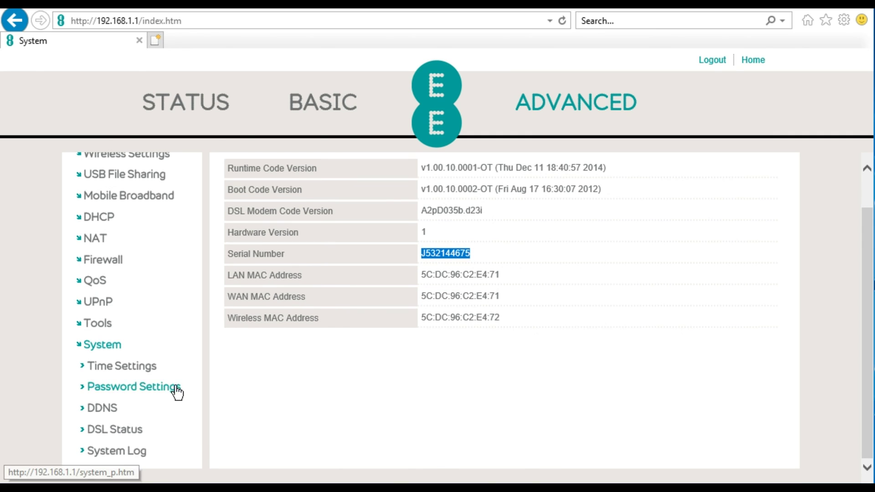
pyautogui.click(123, 366)
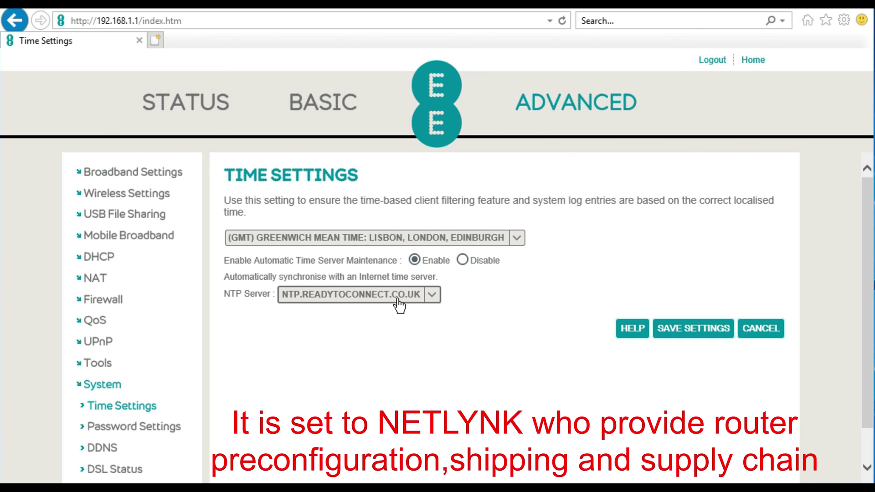
pyautogui.scroll(-1, 373, 304)
pyautogui.scroll(-1, 370, 304)
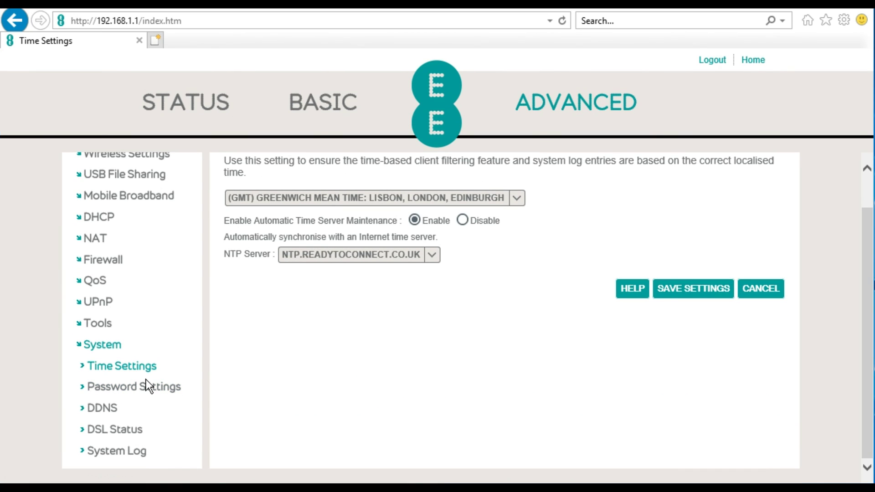
pyautogui.scroll(1, 274, 343)
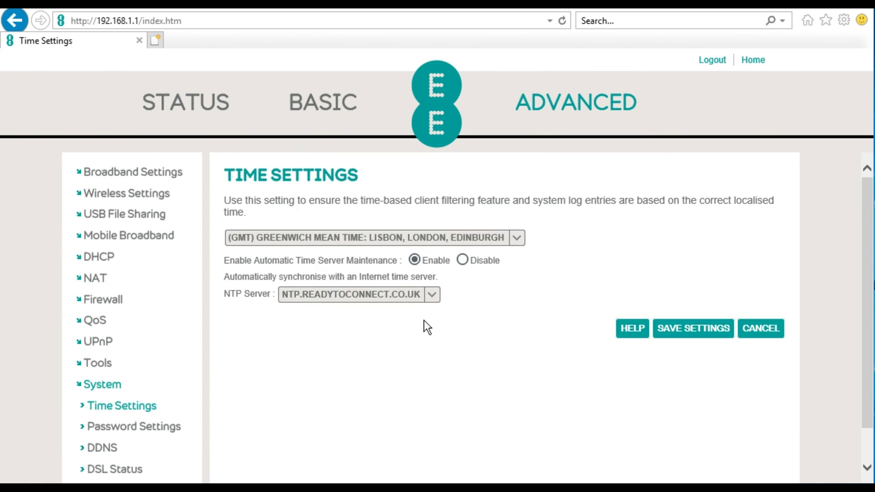
pyautogui.scroll(-1, 420, 337)
pyautogui.click(134, 388)
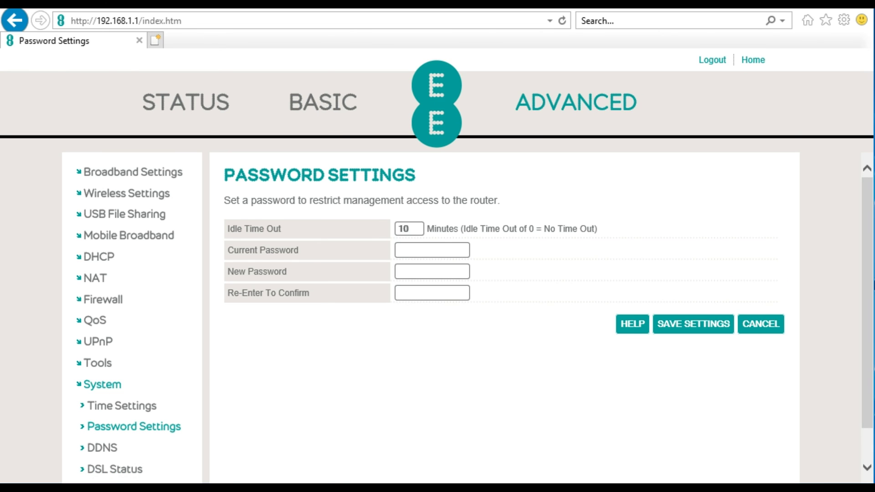
# Check the saved password in Notepad2, then return to the router's DDNS page.
pyautogui.hotkey('alt', 'Tab')
pyautogui.click(167, 106)
pyautogui.moveTo(157, 104); pyautogui.dragTo(132, 105)
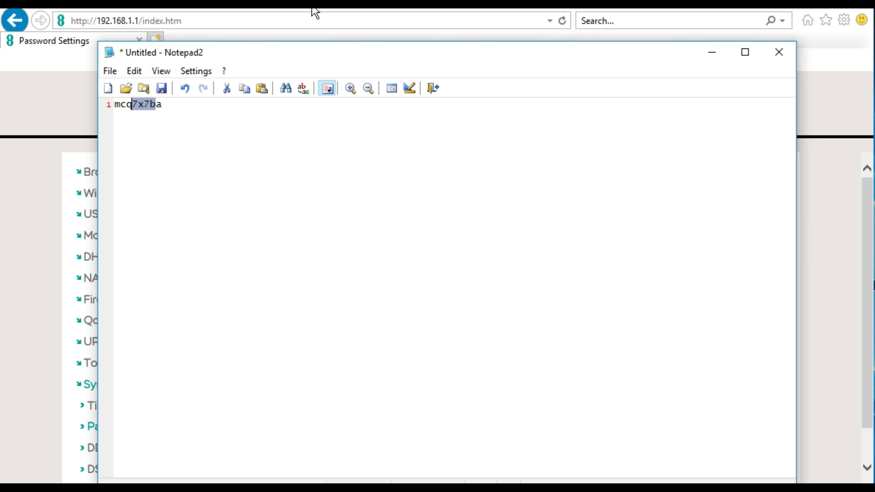
pyautogui.hotkey('alt', 'Tab')
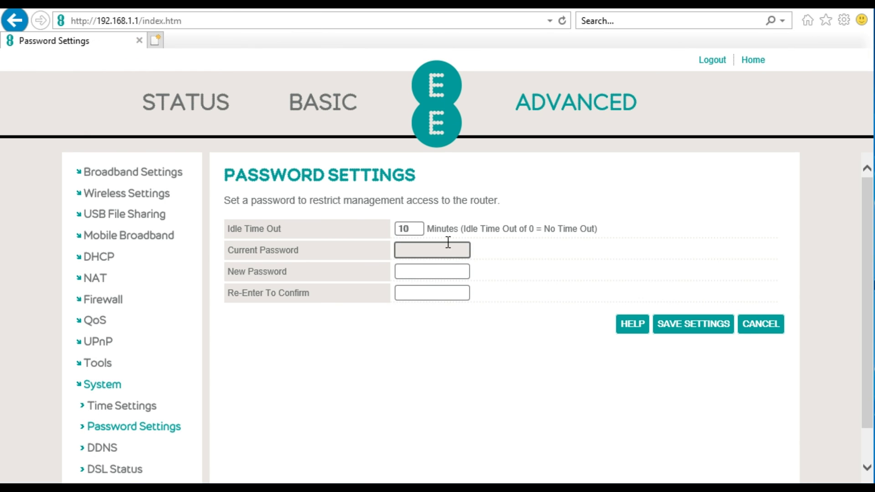
pyautogui.scroll(-1, 449, 243)
pyautogui.click(103, 408)
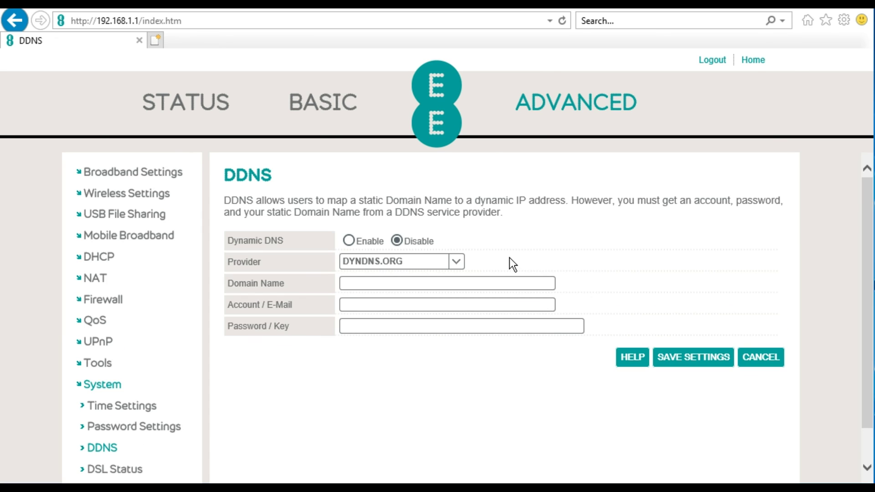
# Browse the DDNS provider list twice, keeping DYNDNS.ORG, then go to DSL Status.
pyautogui.click(457, 263)
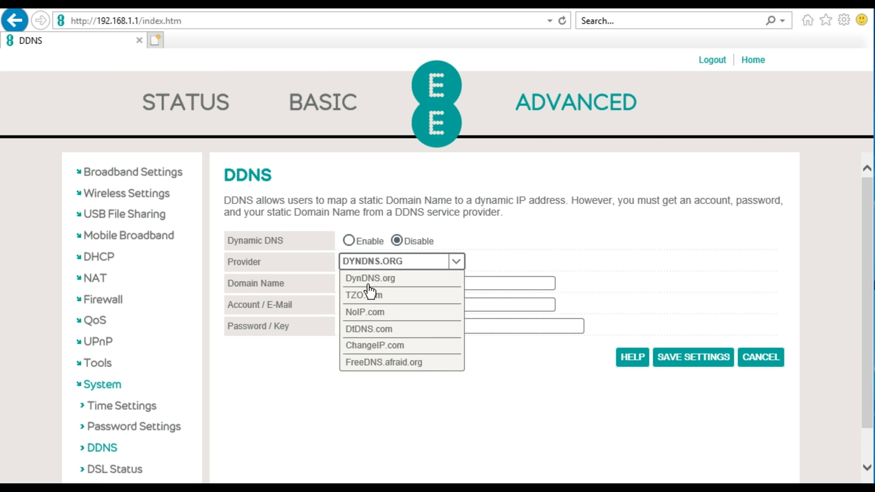
pyautogui.click(391, 279)
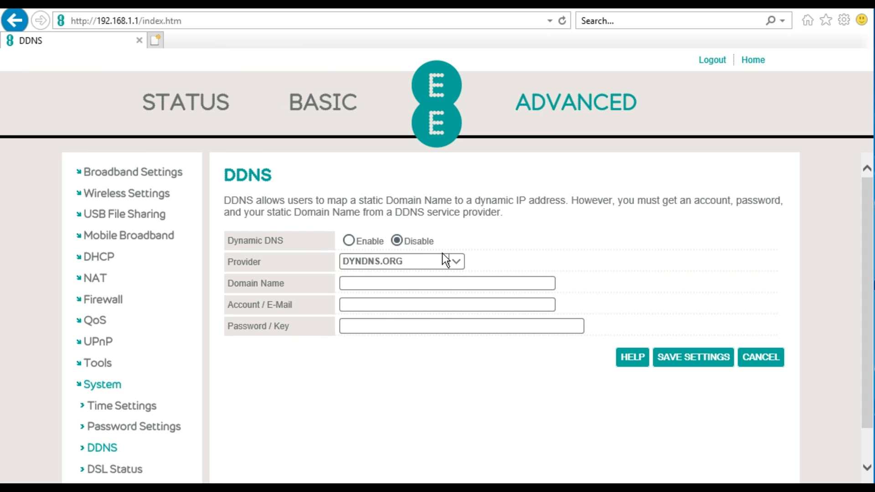
pyautogui.click(452, 261)
pyautogui.click(451, 261)
pyautogui.click(410, 261)
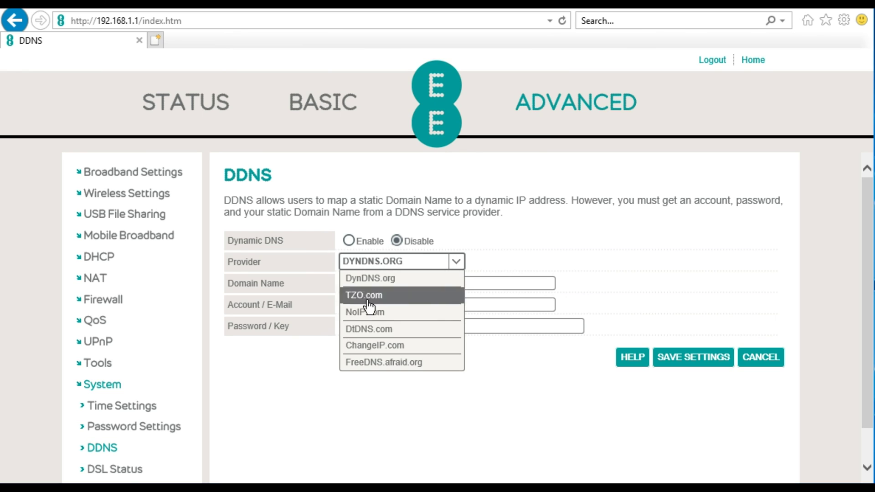
pyautogui.click(512, 230)
pyautogui.scroll(-1, 217, 315)
pyautogui.click(115, 430)
pyautogui.scroll(-5, 385, 376)
pyautogui.scroll(-3, 421, 348)
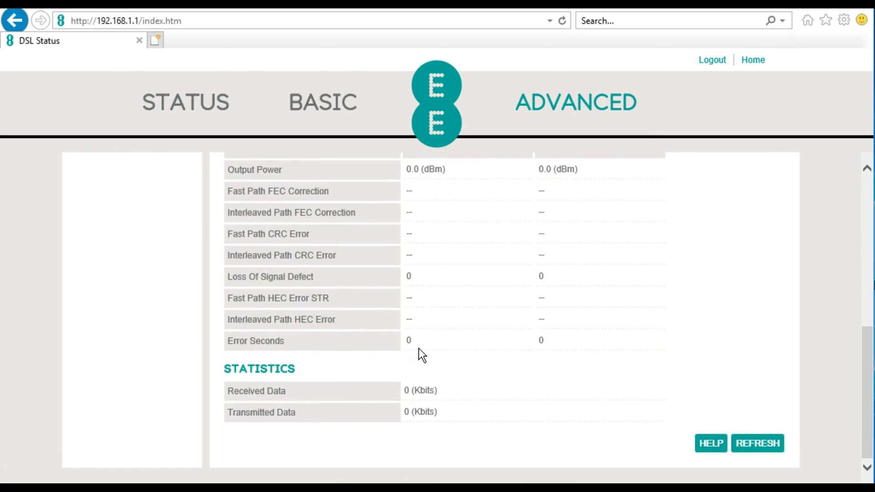
pyautogui.scroll(5, 419, 349)
pyautogui.scroll(2, 419, 348)
pyautogui.scroll(-2, 419, 348)
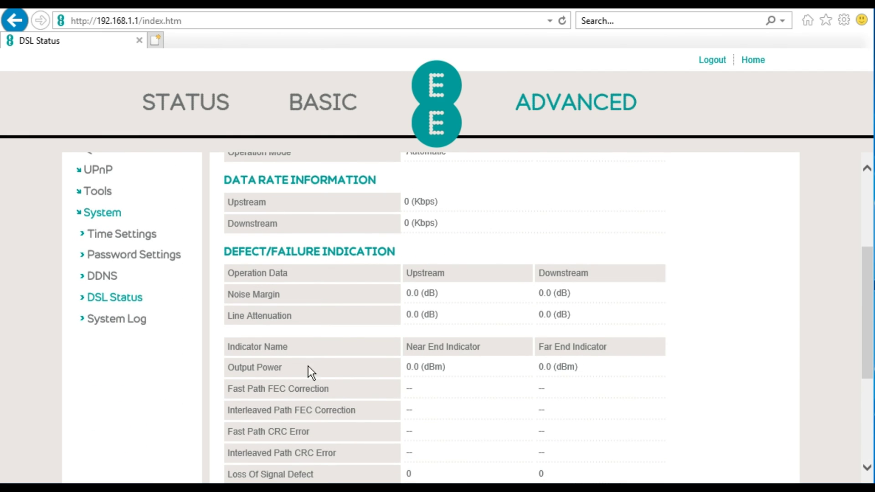
# Highlight the Line Attenuation, Noise Margin and upstream/downstream rate rows on DSL Status.
pyautogui.moveTo(250, 316); pyautogui.dragTo(507, 317)
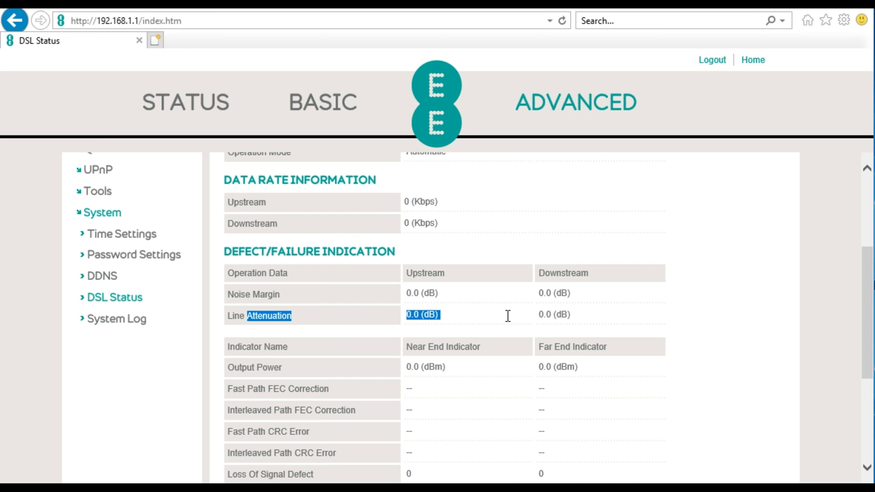
pyautogui.click(564, 317)
pyautogui.moveTo(574, 316); pyautogui.dragTo(240, 319)
pyautogui.scroll(1, 558, 316)
pyautogui.moveTo(441, 273)
pyautogui.mouseDown()
pyautogui.moveTo(403, 254)
pyautogui.moveTo(283, 251)
pyautogui.mouseUp()
pyautogui.scroll(2, 280, 254)
pyautogui.scroll(-1, 298, 266)
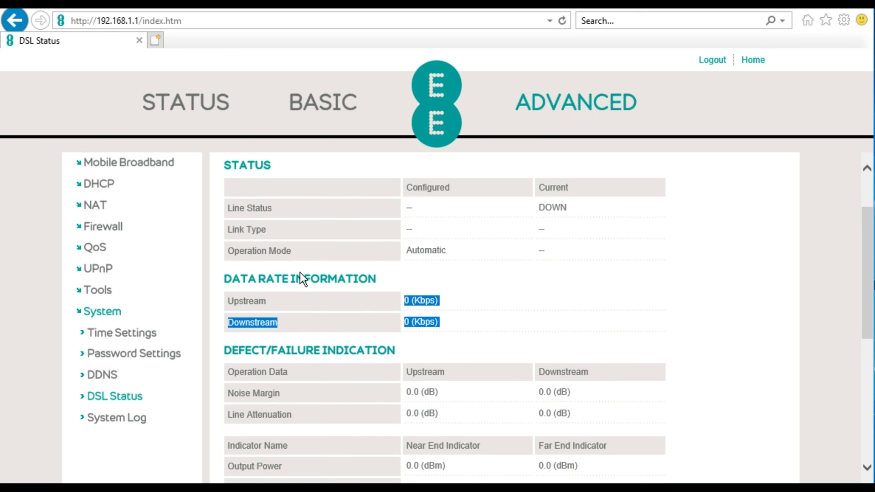
pyautogui.scroll(-1, 301, 273)
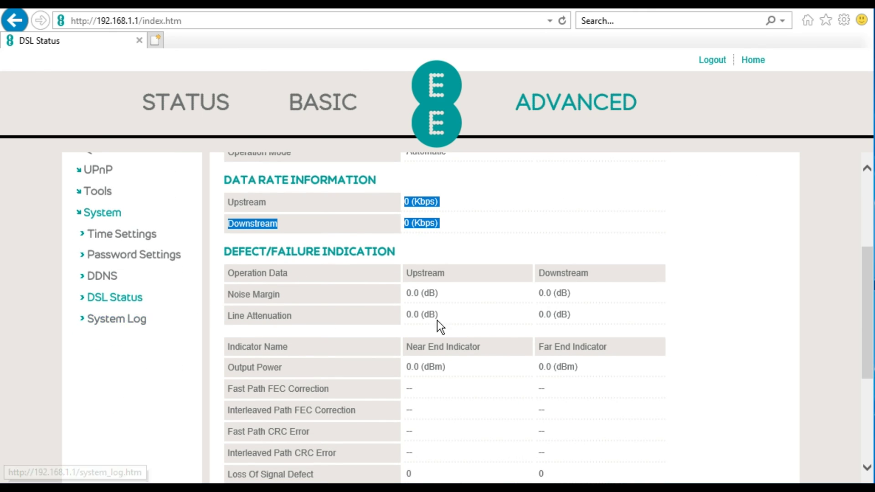
pyautogui.moveTo(586, 318)
pyautogui.mouseDown()
pyautogui.moveTo(239, 321)
pyautogui.moveTo(580, 317)
pyautogui.mouseUp()
pyautogui.click(534, 307)
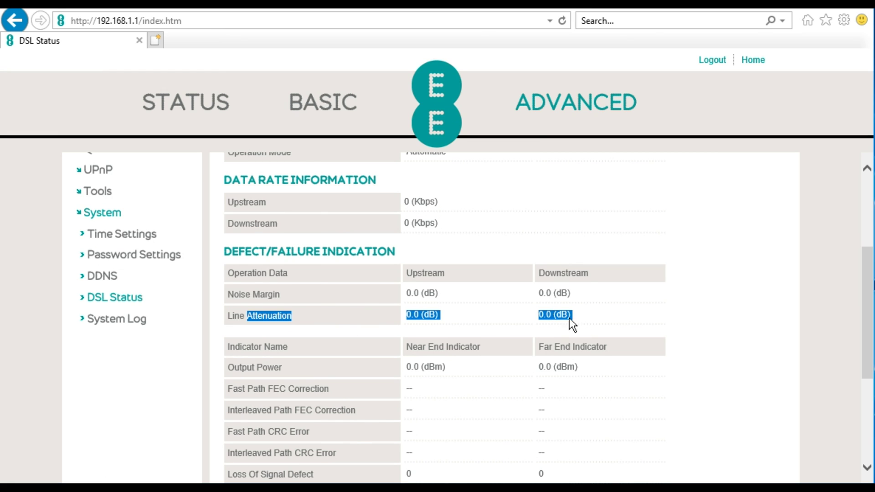
pyautogui.moveTo(229, 295); pyautogui.dragTo(569, 295)
pyautogui.moveTo(233, 199); pyautogui.dragTo(438, 225)
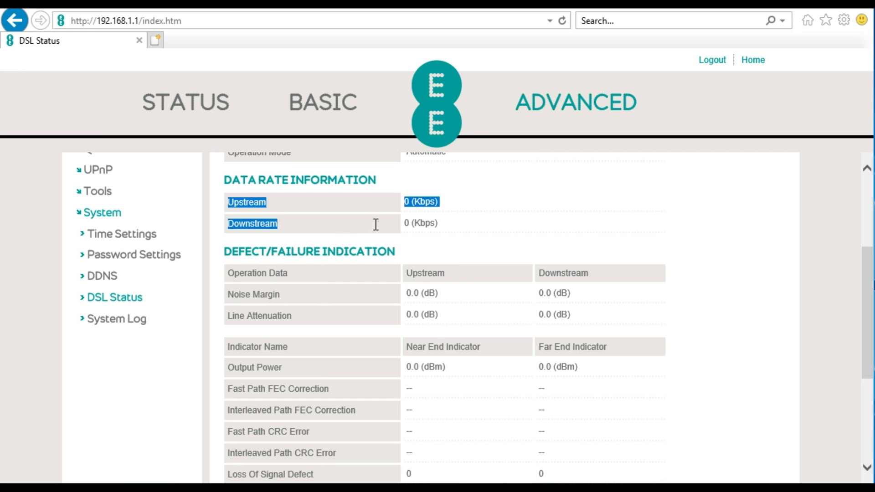
pyautogui.click(239, 277)
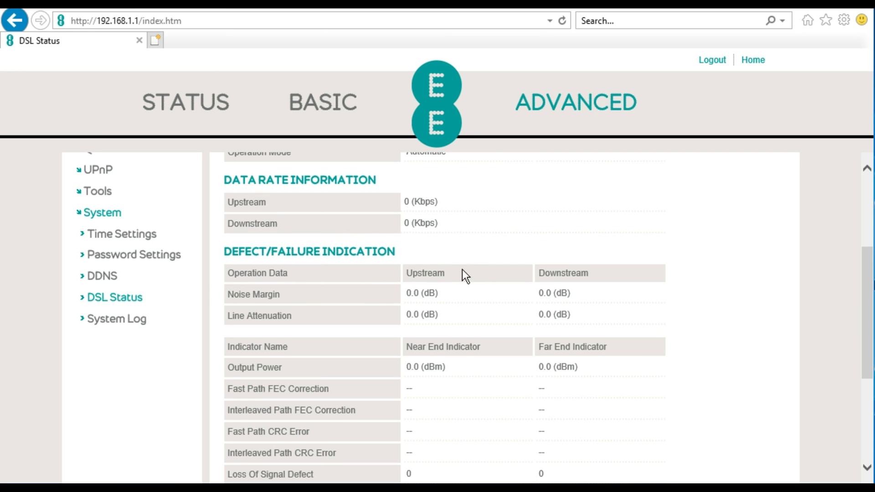
pyautogui.scroll(1, 377, 300)
pyautogui.scroll(4, 375, 305)
pyautogui.scroll(-3, 374, 305)
pyautogui.scroll(4, 374, 305)
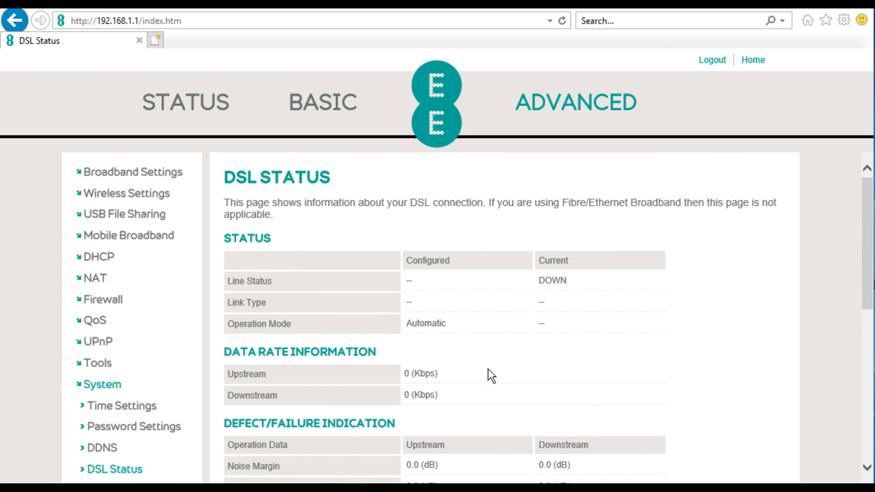
pyautogui.scroll(-5, 479, 335)
pyautogui.scroll(-2, 383, 315)
pyautogui.scroll(1, 409, 334)
pyautogui.scroll(1, 409, 334)
pyautogui.scroll(-1, 409, 334)
pyautogui.scroll(4, 408, 334)
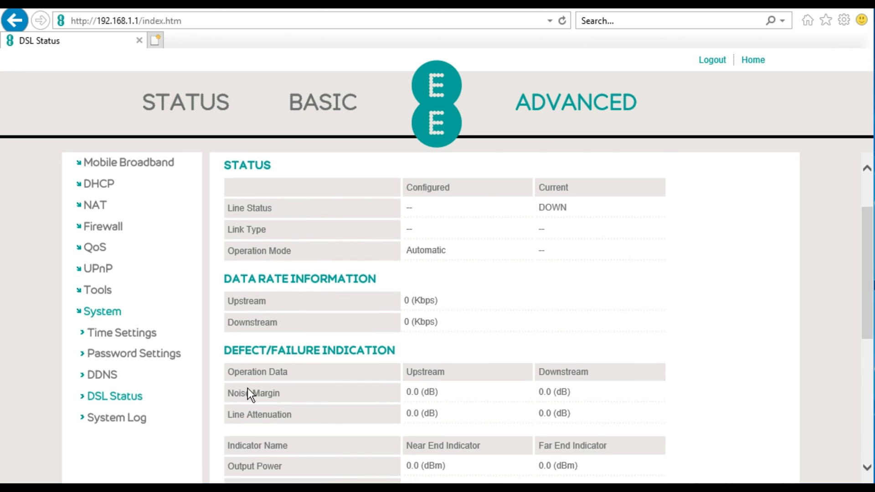
# On the System Log, highlight the first entry and an admin login timestamp.
pyautogui.click(117, 418)
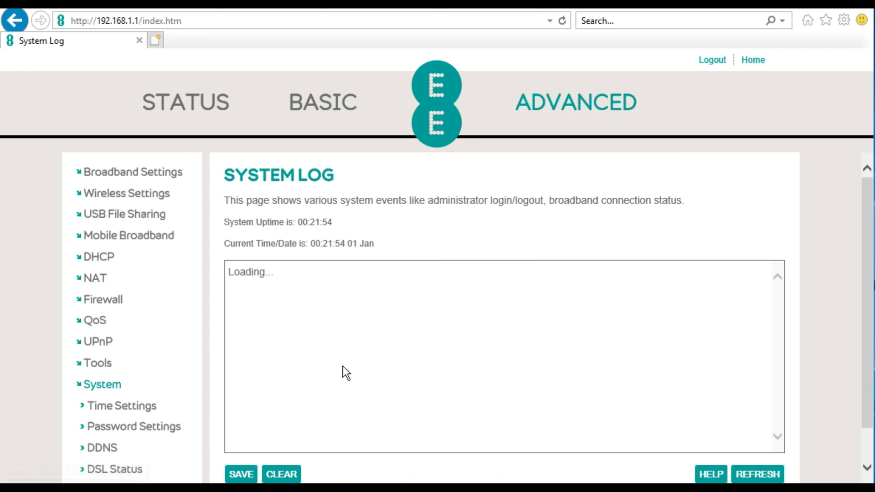
pyautogui.scroll(-2, 343, 366)
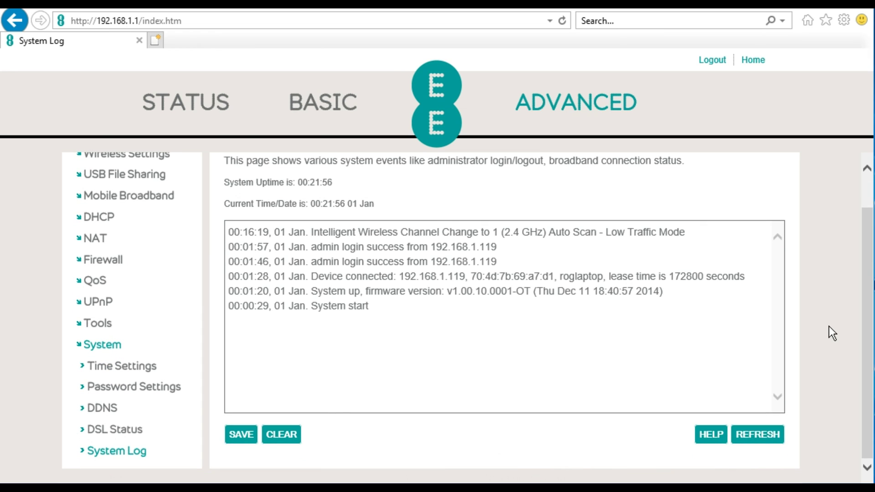
pyautogui.moveTo(306, 231); pyautogui.dragTo(257, 232)
pyautogui.click(286, 232)
pyautogui.moveTo(306, 247); pyautogui.dragTo(255, 247)
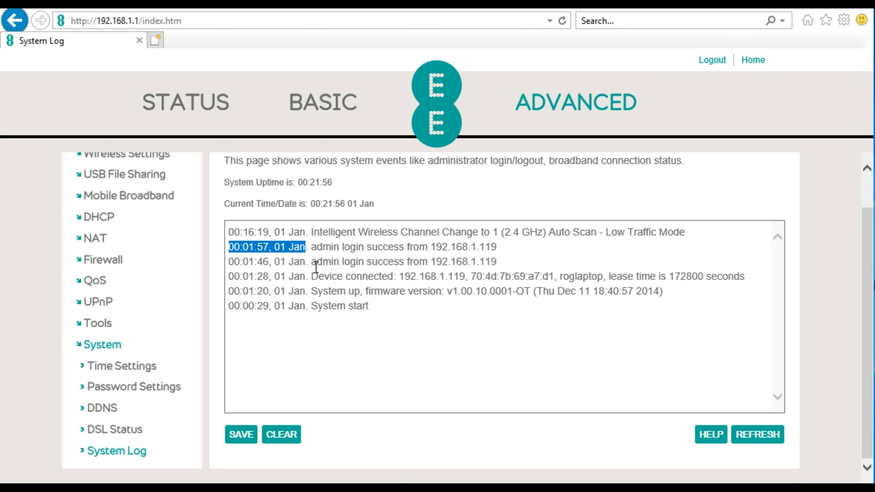
# Highlight the channel change wording in the first log entry, then return to Status.
pyautogui.moveTo(401, 232)
pyautogui.mouseDown()
pyautogui.moveTo(514, 232)
pyautogui.moveTo(358, 231)
pyautogui.moveTo(499, 232)
pyautogui.mouseUp()
pyautogui.click(390, 232)
pyautogui.click(500, 232)
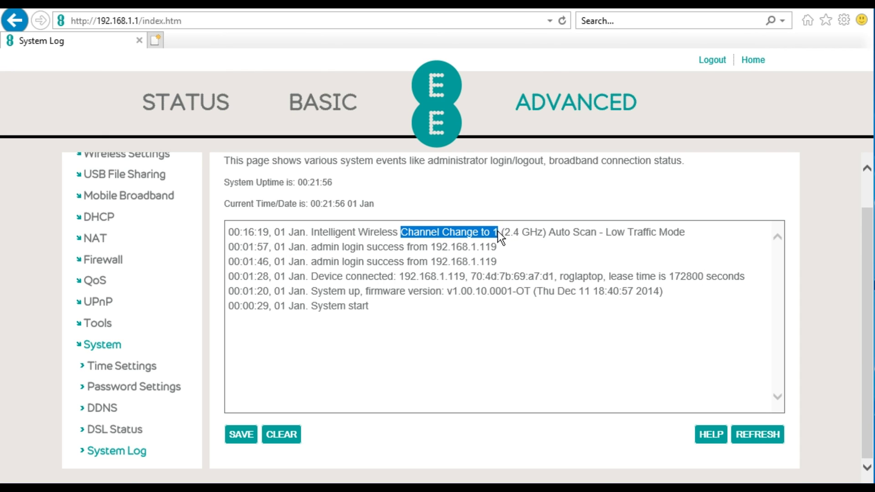
pyautogui.click(501, 233)
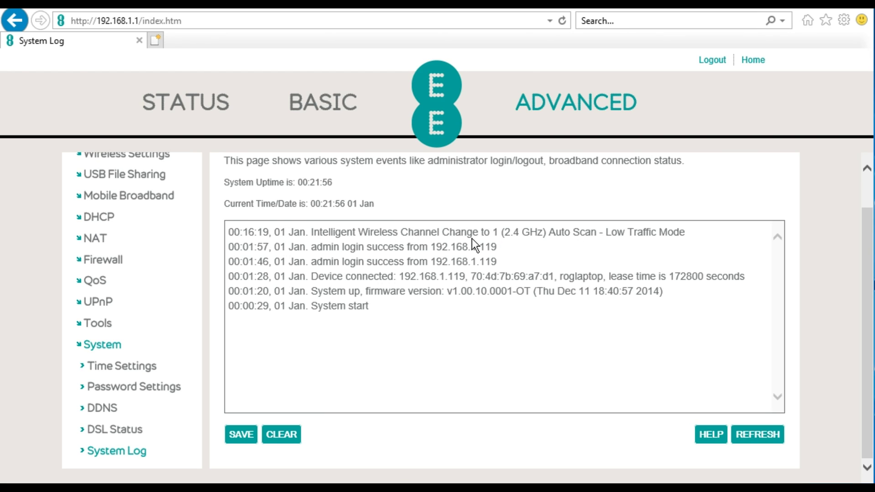
pyautogui.scroll(1, 497, 171)
pyautogui.click(181, 101)
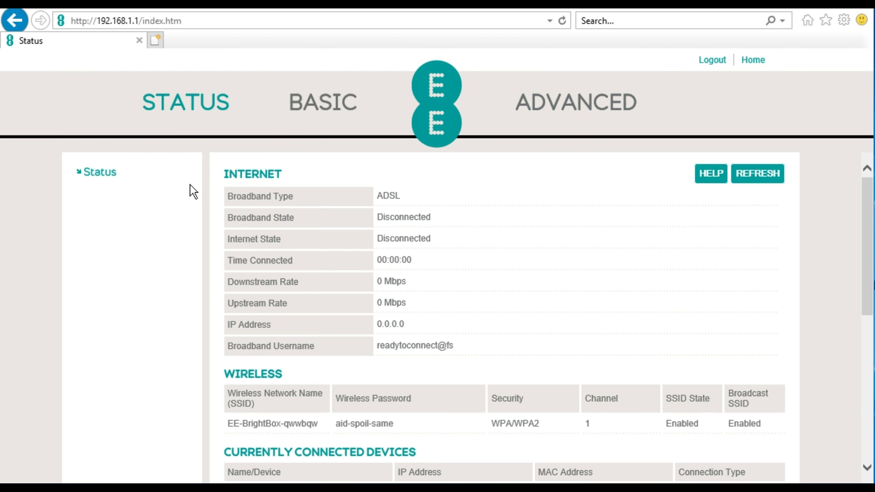
pyautogui.click(86, 172)
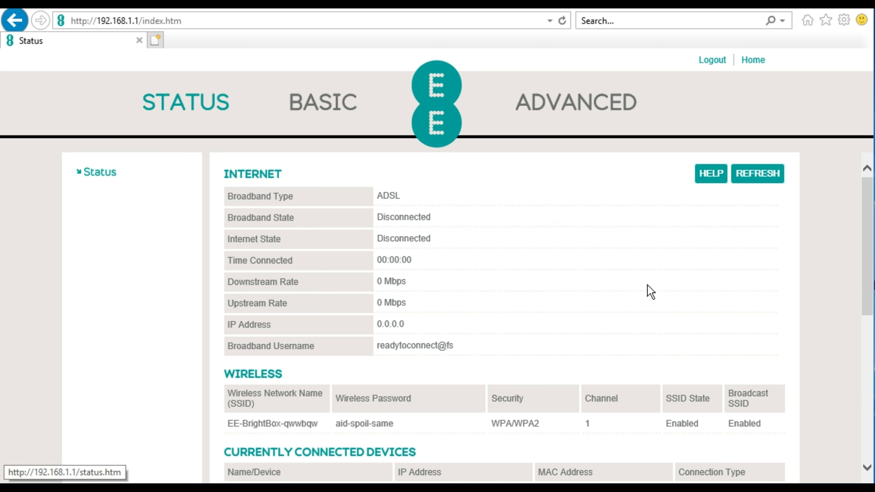
pyautogui.scroll(-3, 717, 296)
pyautogui.scroll(-5, 717, 299)
pyautogui.moveTo(861, 354); pyautogui.dragTo(866, 209)
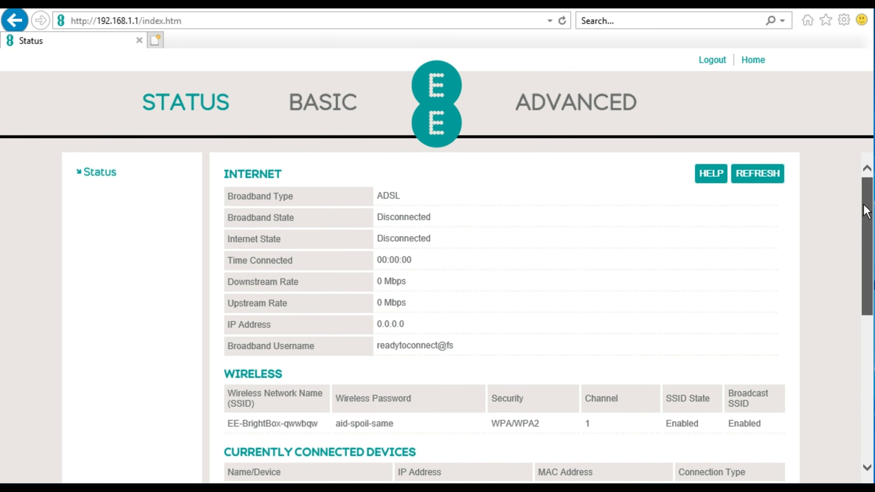